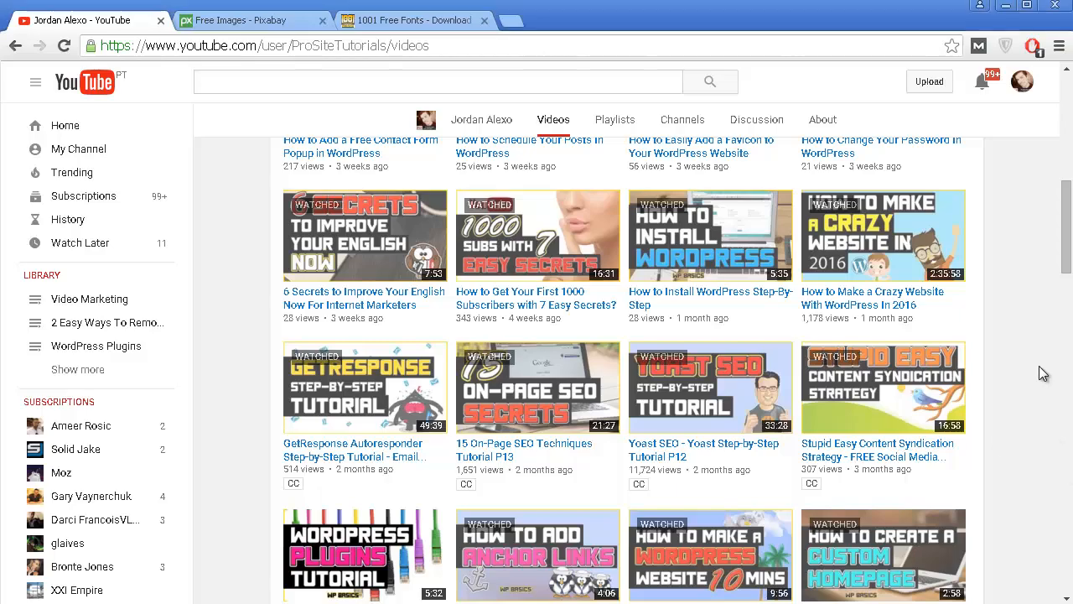
Examine the thumbnails across the YouTube channel's video list for their headline text, fonts, colours and images.
scroll(1038, 373, down, 3)
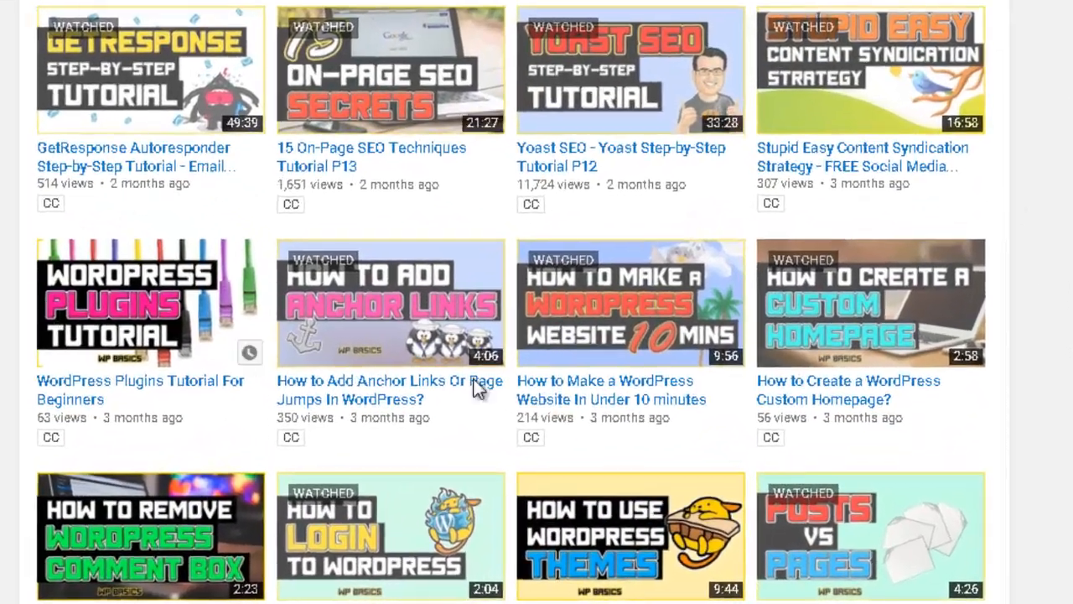
scroll(738, 268, up, 1)
scroll(709, 329, down, 5)
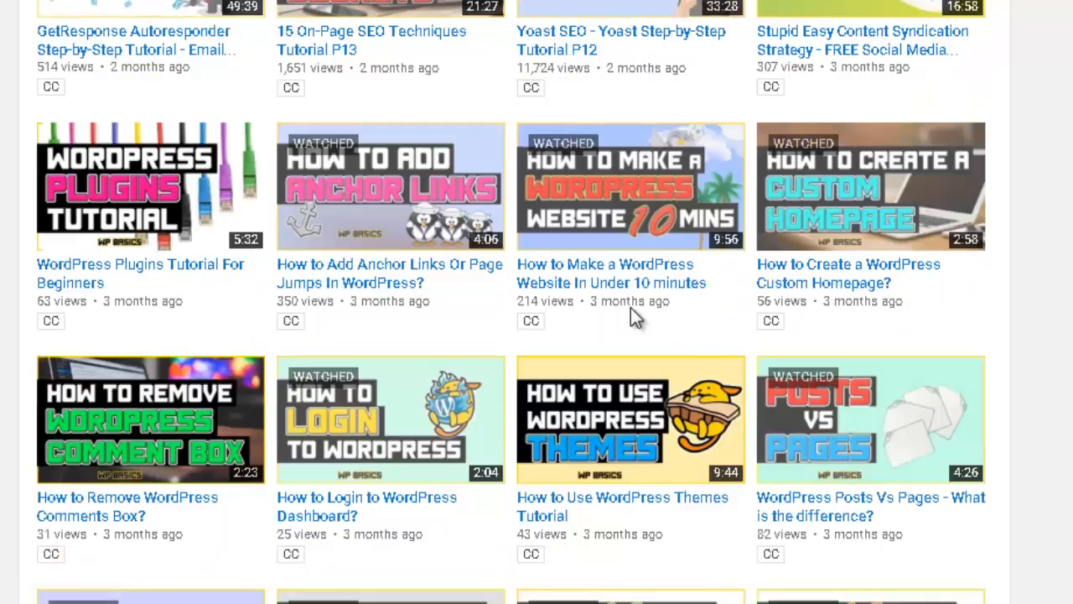
scroll(139, 273, down, 3)
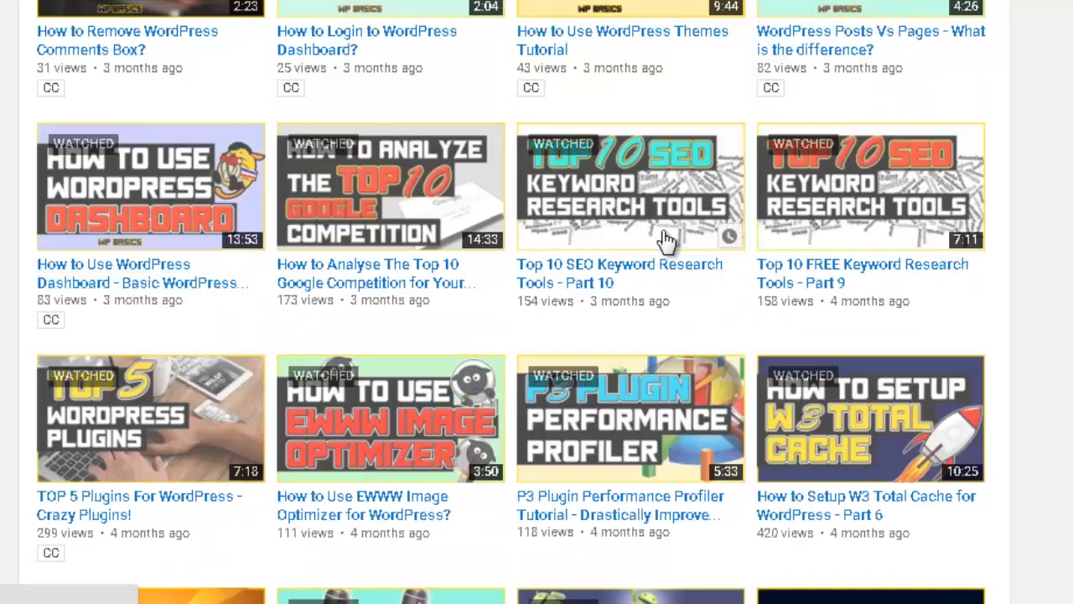
scroll(293, 361, down, 7)
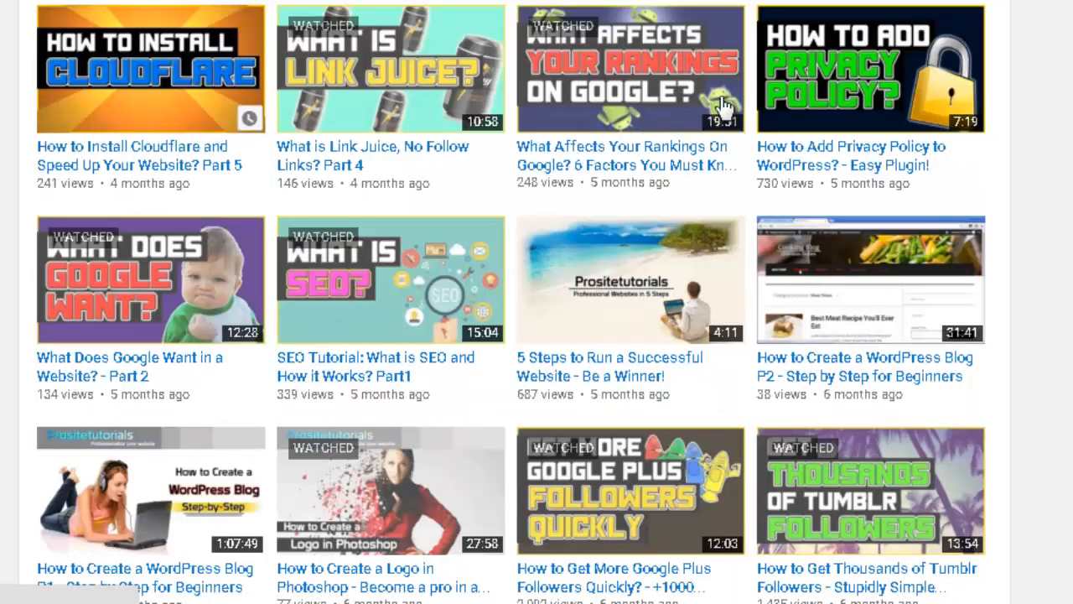
scroll(455, 76, up, 3)
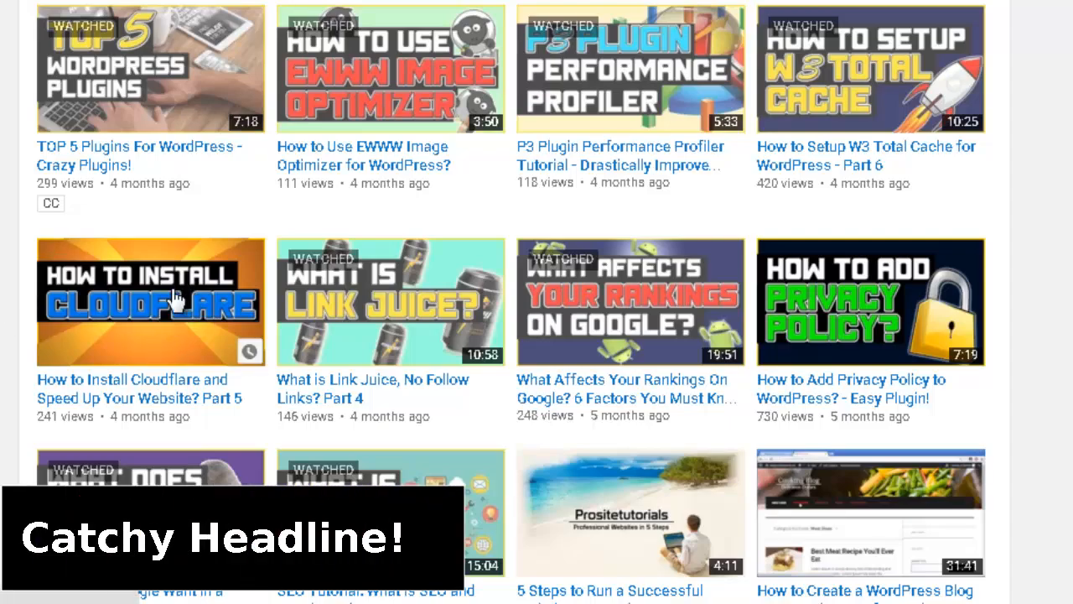
scroll(168, 394, down, 15)
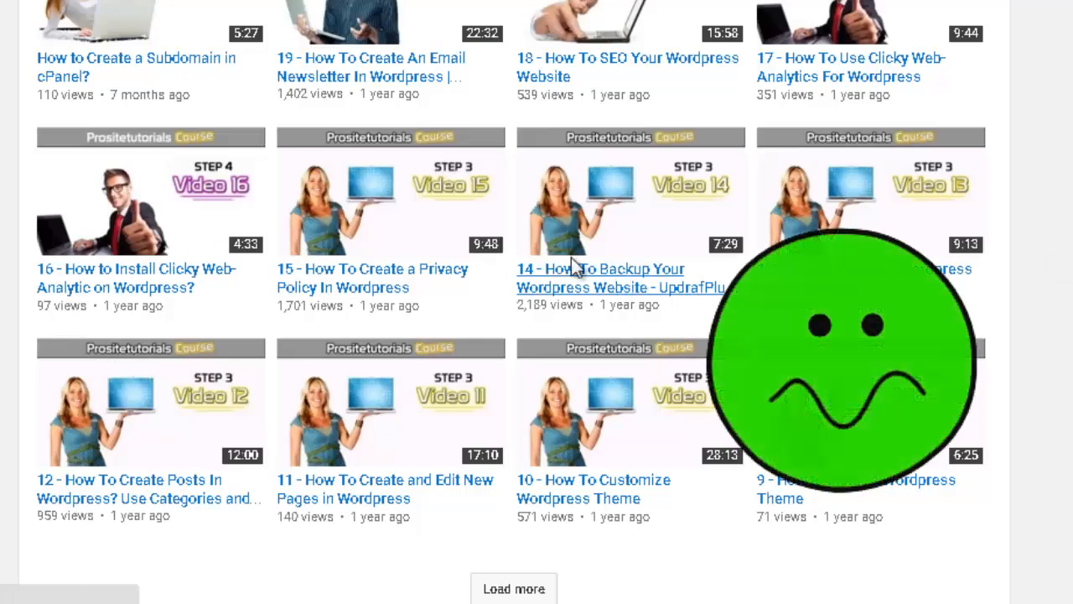
scroll(649, 314, up, 4)
scroll(592, 351, up, 4)
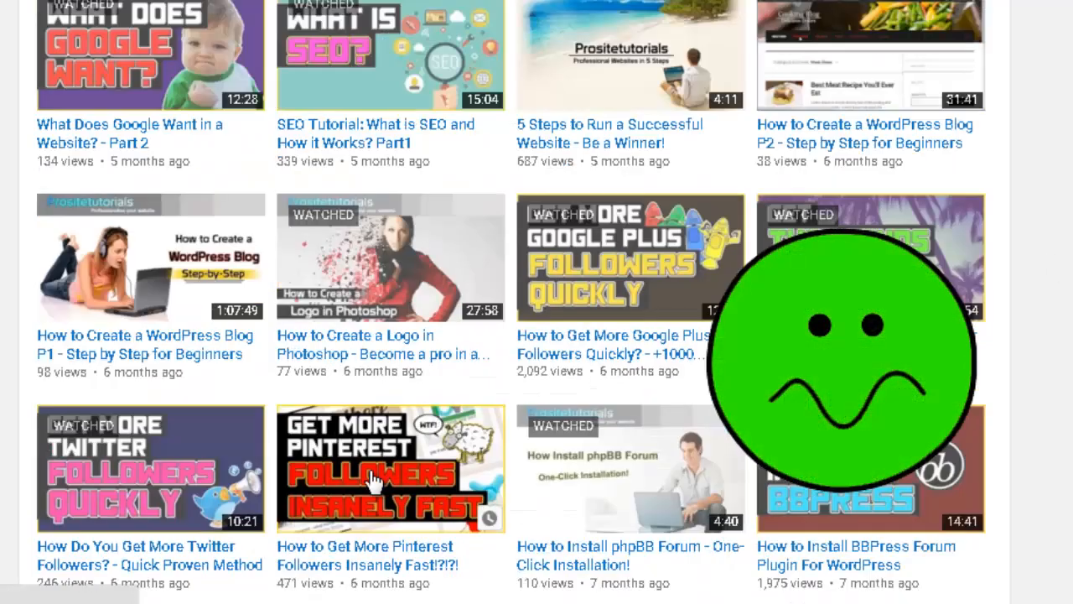
scroll(340, 292, down, 3)
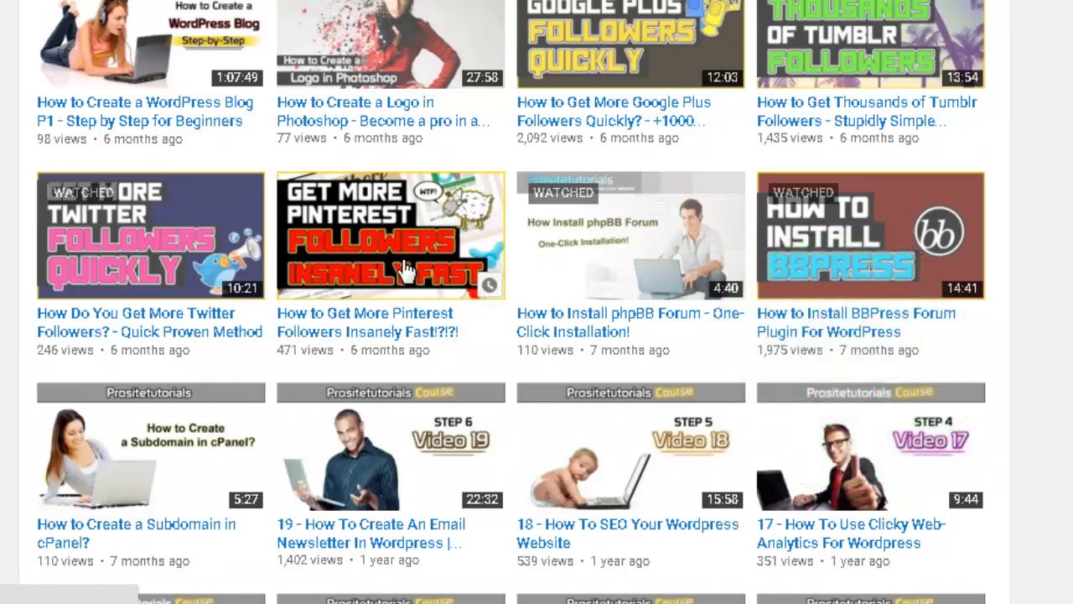
scroll(411, 252, down, 4)
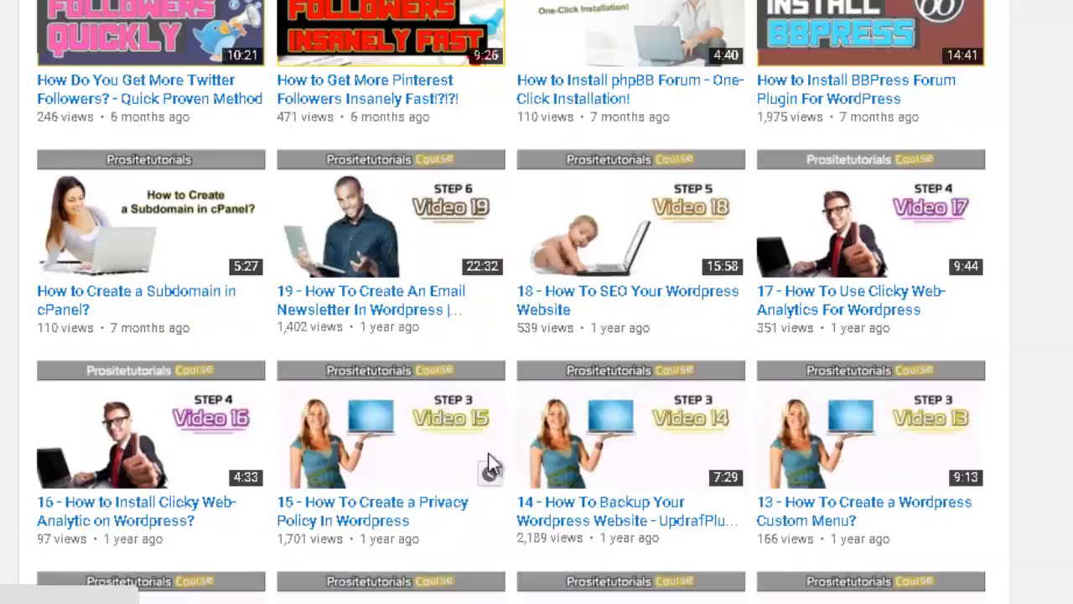
scroll(540, 325, up, 13)
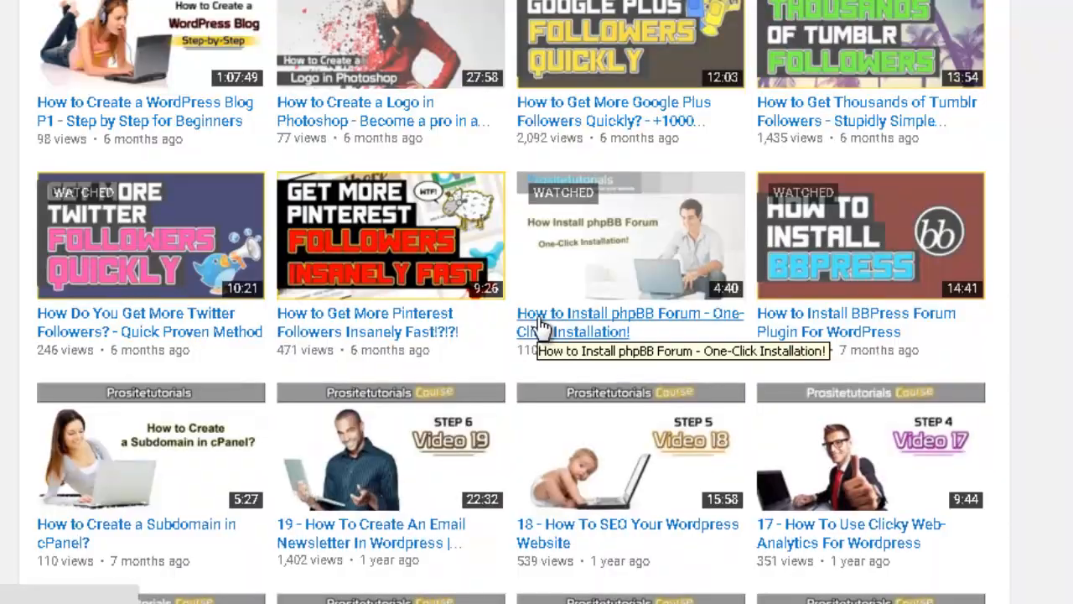
scroll(541, 328, up, 1)
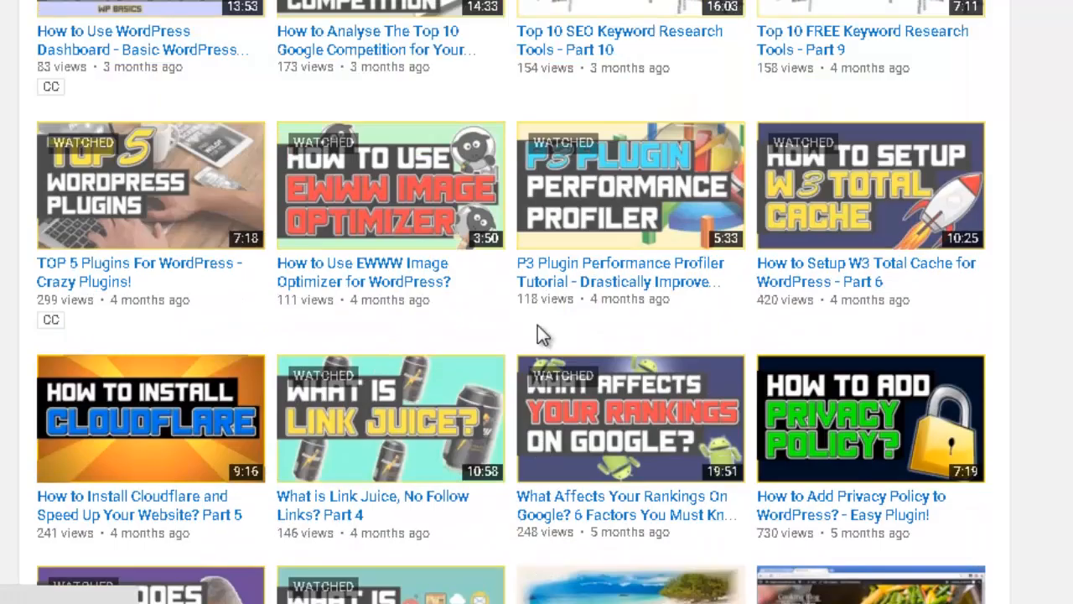
scroll(532, 282, up, 1)
scroll(872, 332, down, 1)
scroll(695, 288, up, 3)
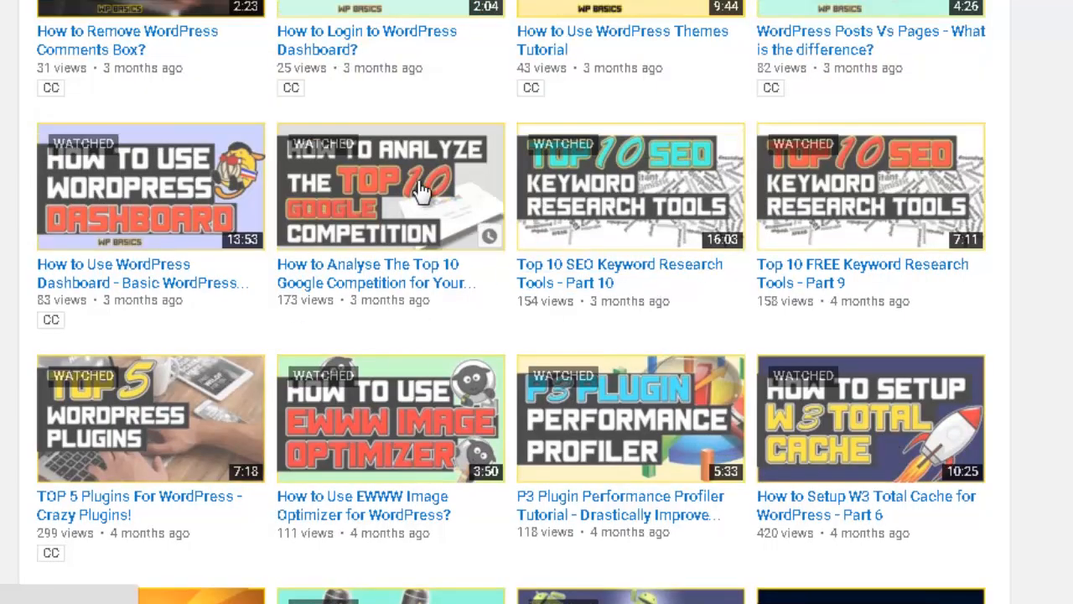
scroll(668, 359, down, 3)
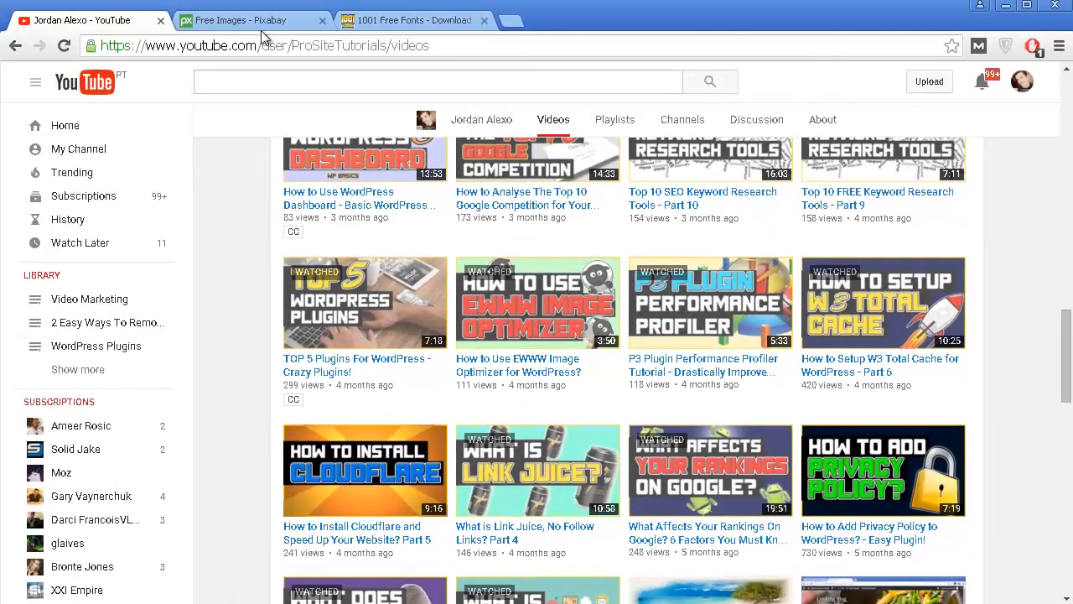
View the Pixabay home page and the featured fonts on the 1001 Free Fonts website.
click(260, 28)
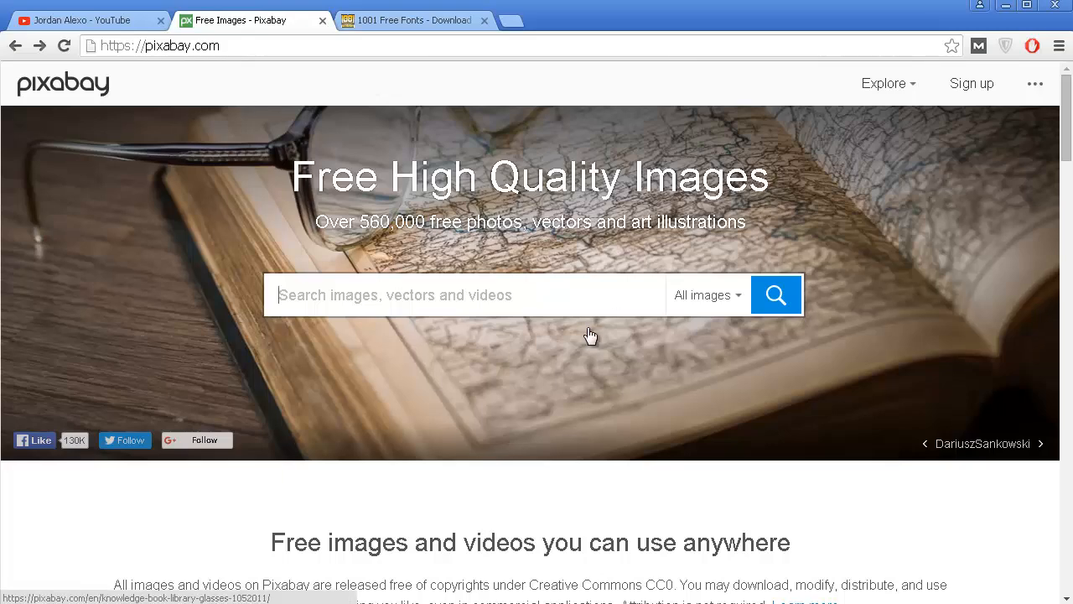
click(451, 26)
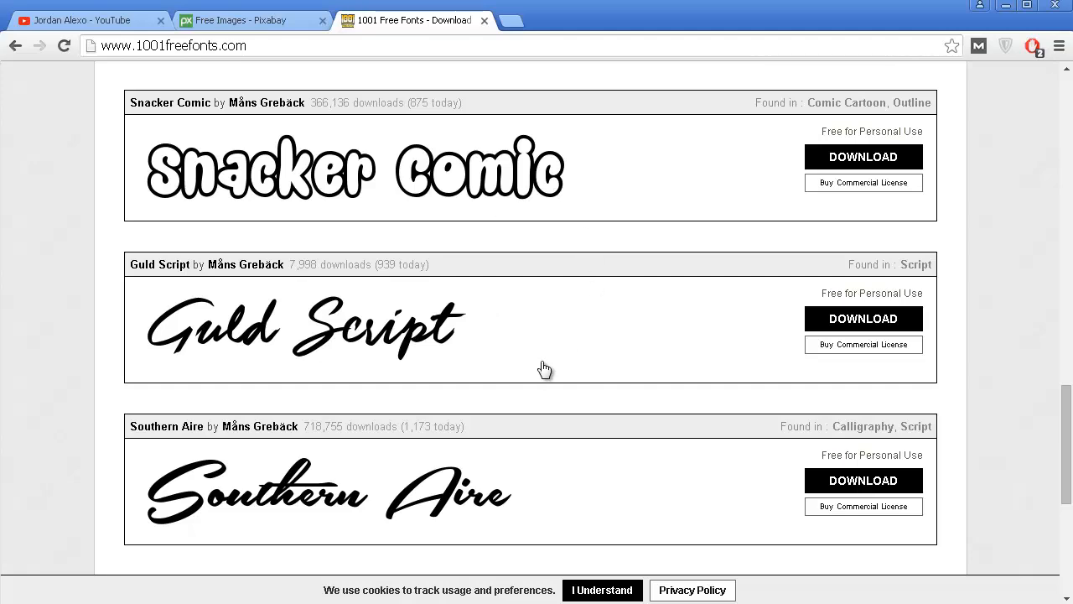
scroll(543, 369, up, 2)
scroll(543, 369, up, 1)
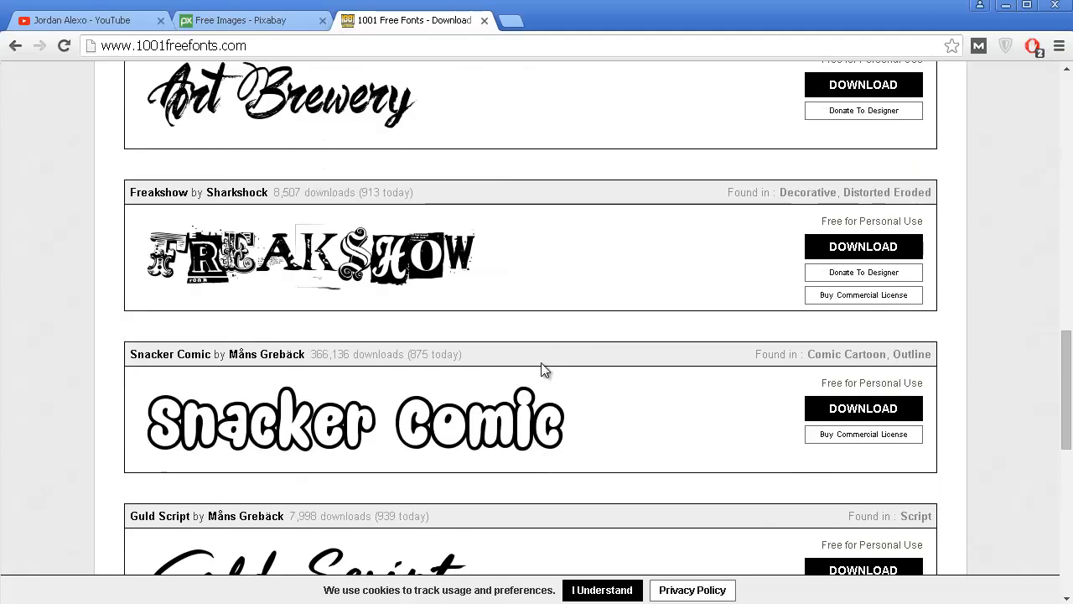
Go back to the Google results for "free fonts" and review the font download sites listed there.
click(15, 47)
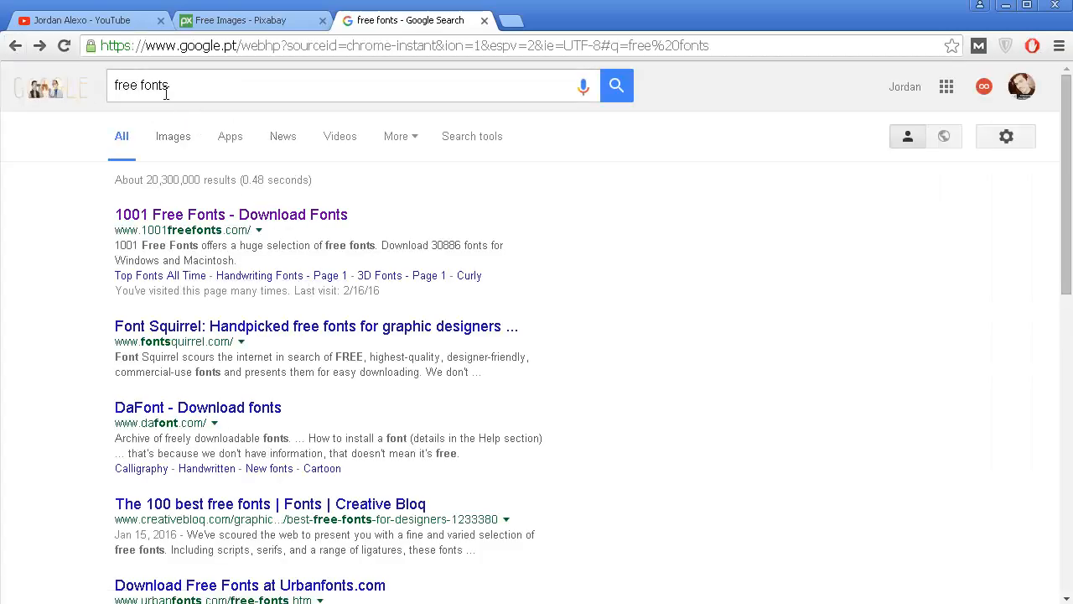
scroll(436, 431, down, 2)
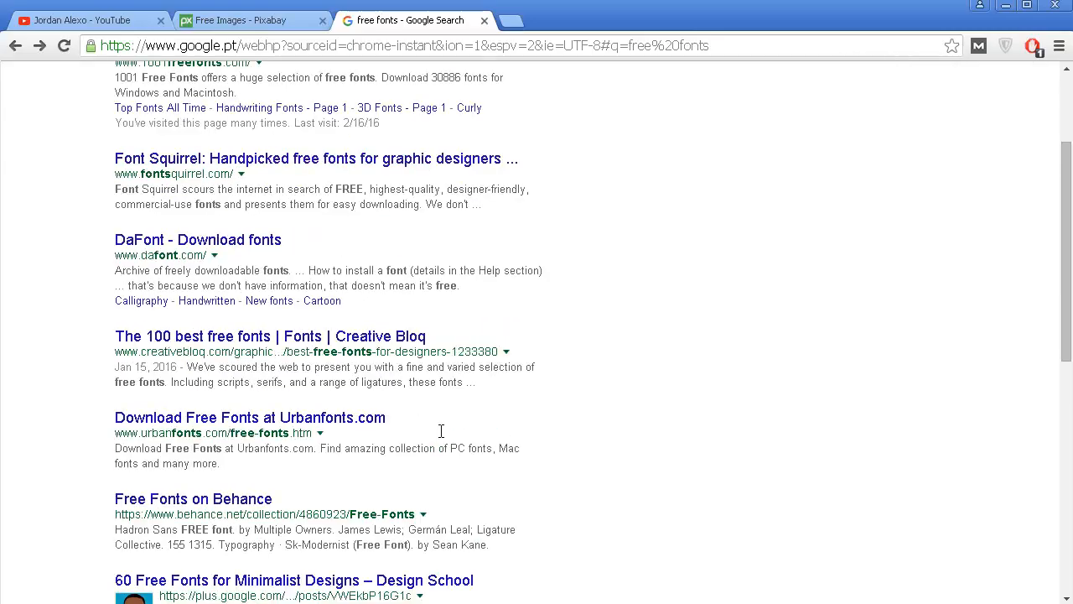
scroll(375, 365, down, 3)
scroll(375, 361, down, 3)
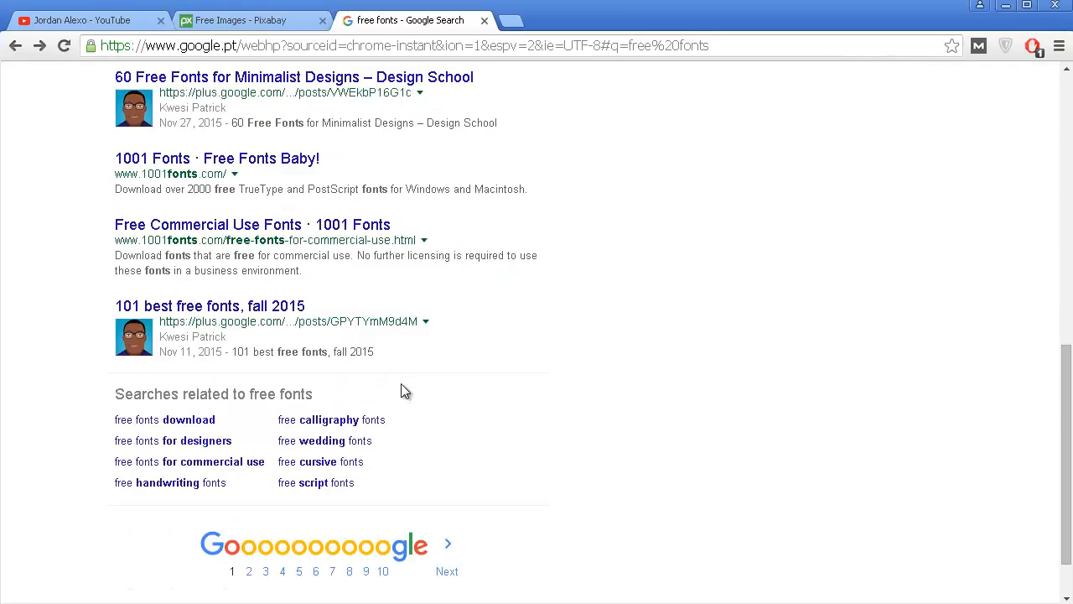
scroll(401, 384, up, 2)
scroll(400, 384, up, 3)
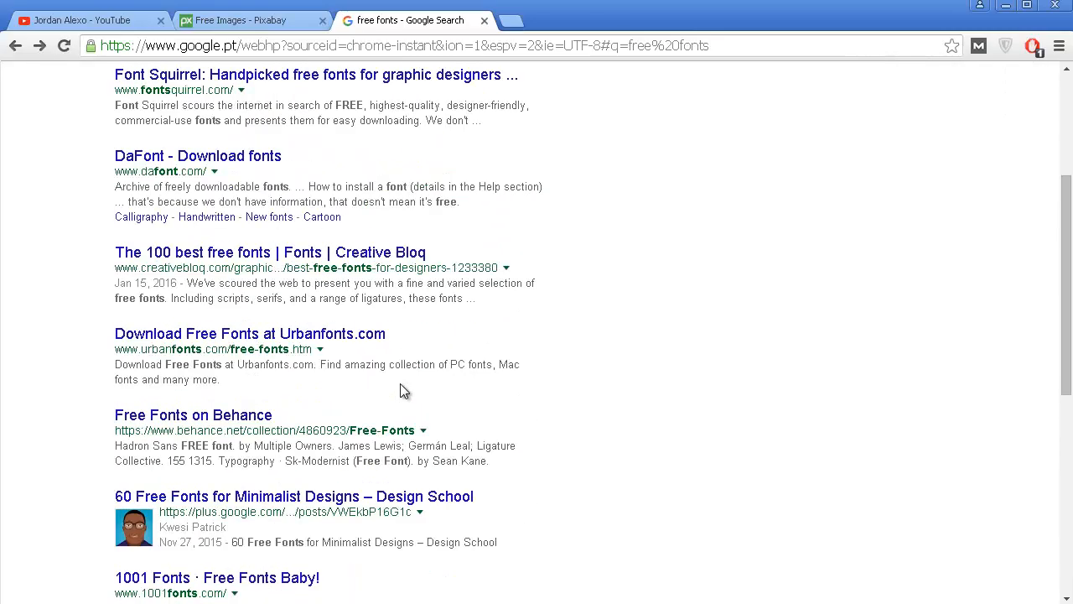
scroll(400, 390, up, 3)
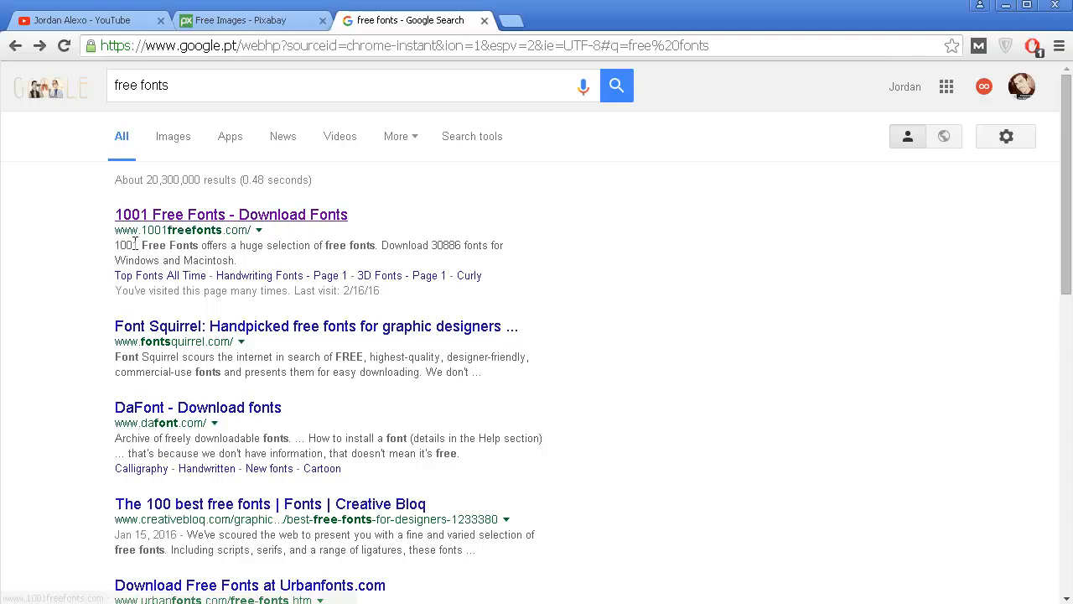
Open the 1001 Free Fonts website from the search results and browse today's featured fonts.
click(209, 220)
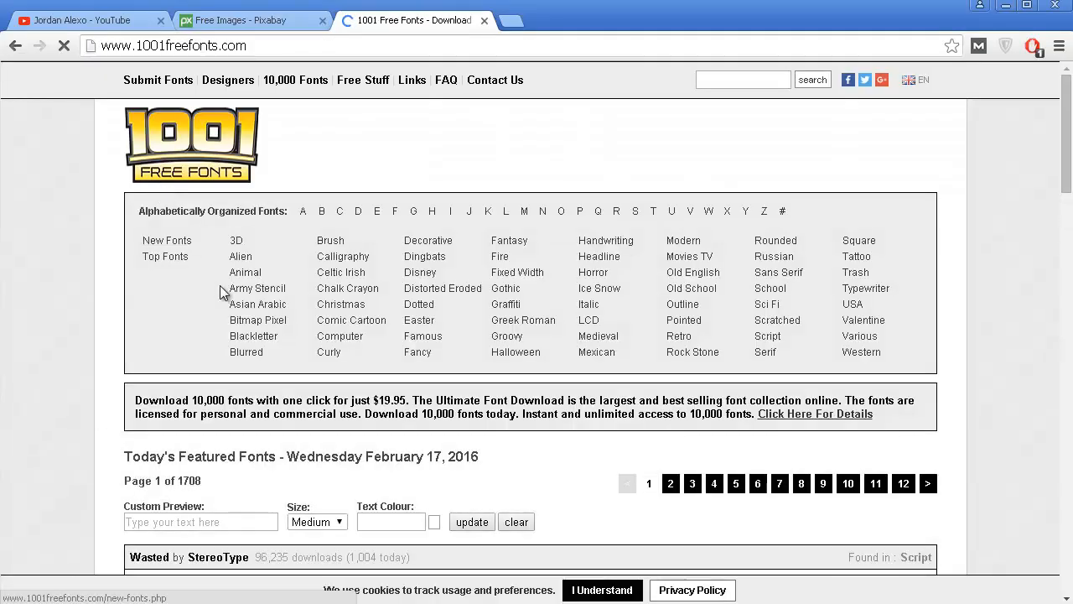
scroll(222, 291, down, 2)
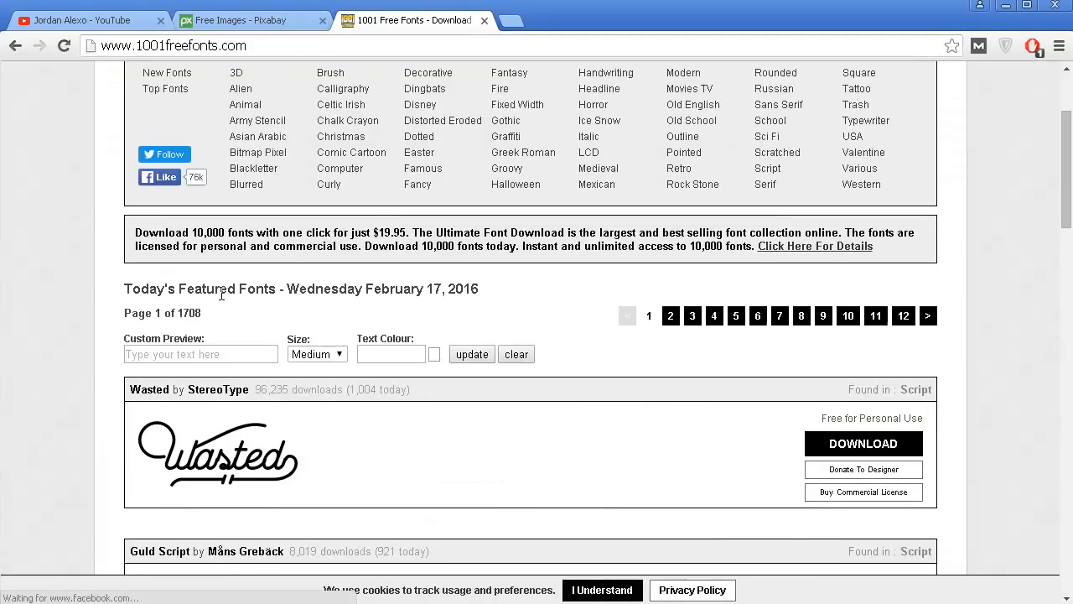
scroll(222, 293, down, 4)
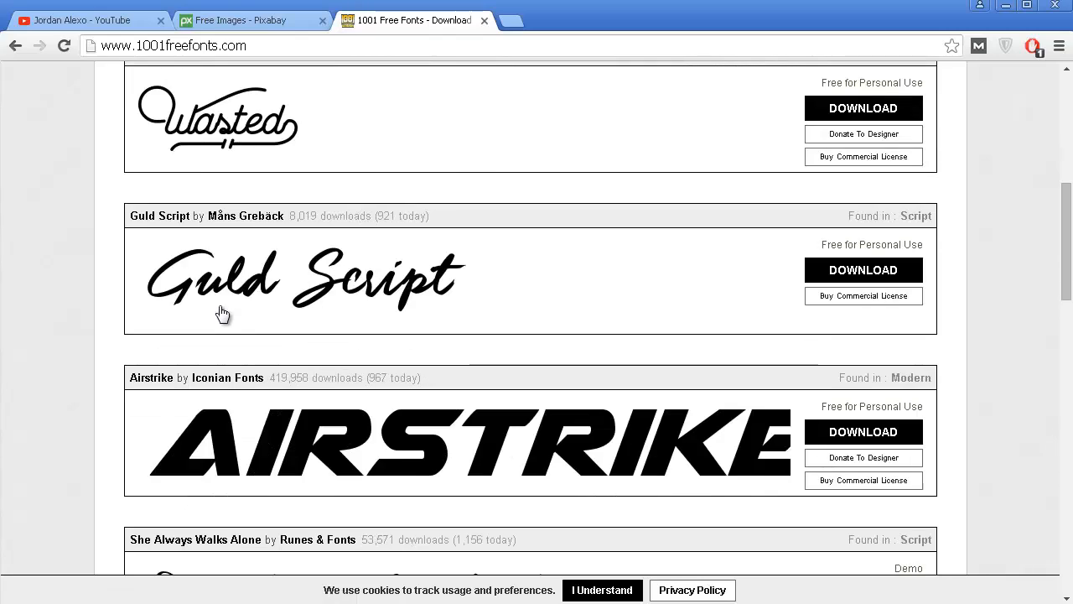
scroll(220, 312, down, 2)
Revisit the channel's YouTube thumbnails, and return to the font previews on 1001 Free Fonts.
click(110, 23)
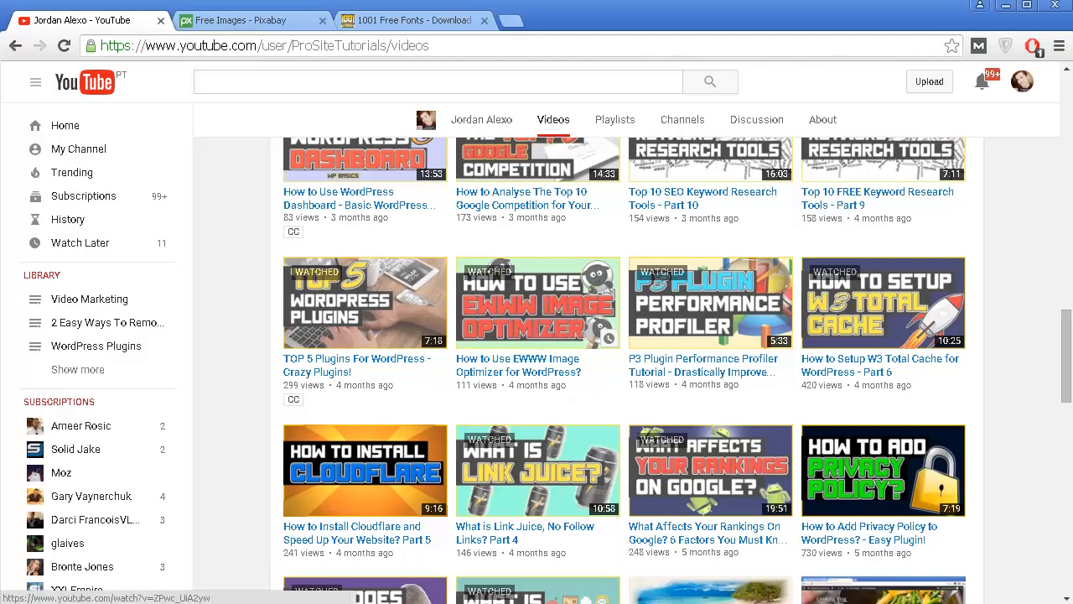
click(390, 24)
scroll(373, 143, down, 2)
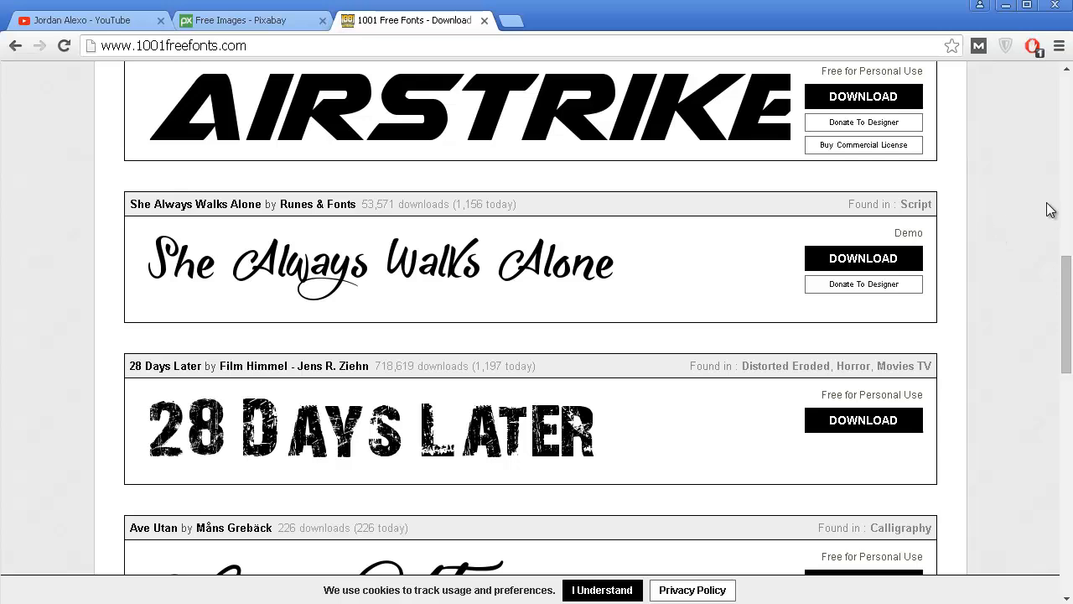
click(1072, 210)
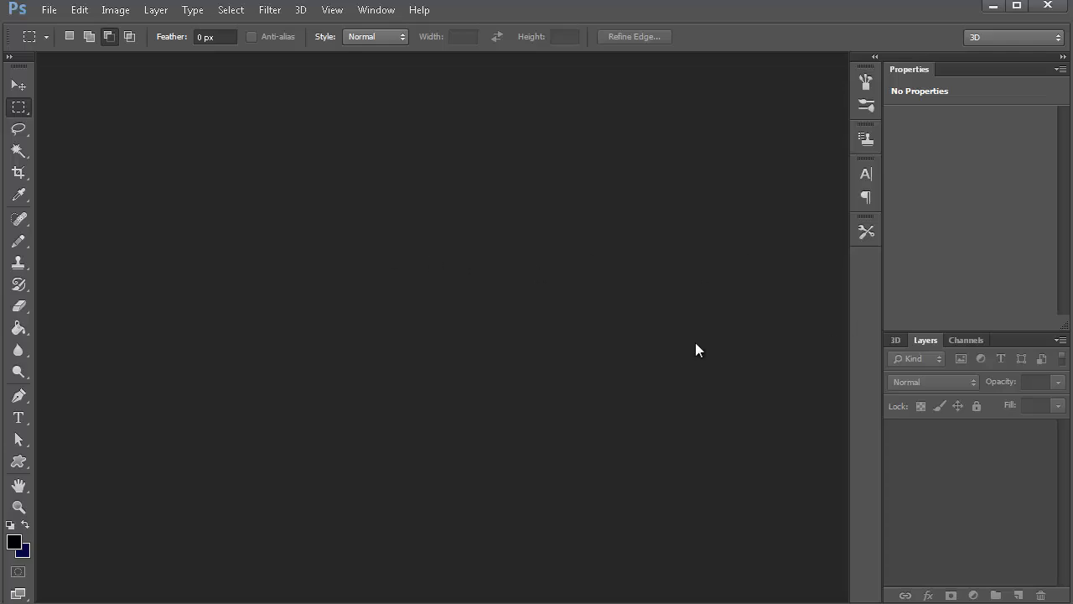
Minimize Photoshop to return to the browser, and search Pixabay for "rocket".
click(995, 8)
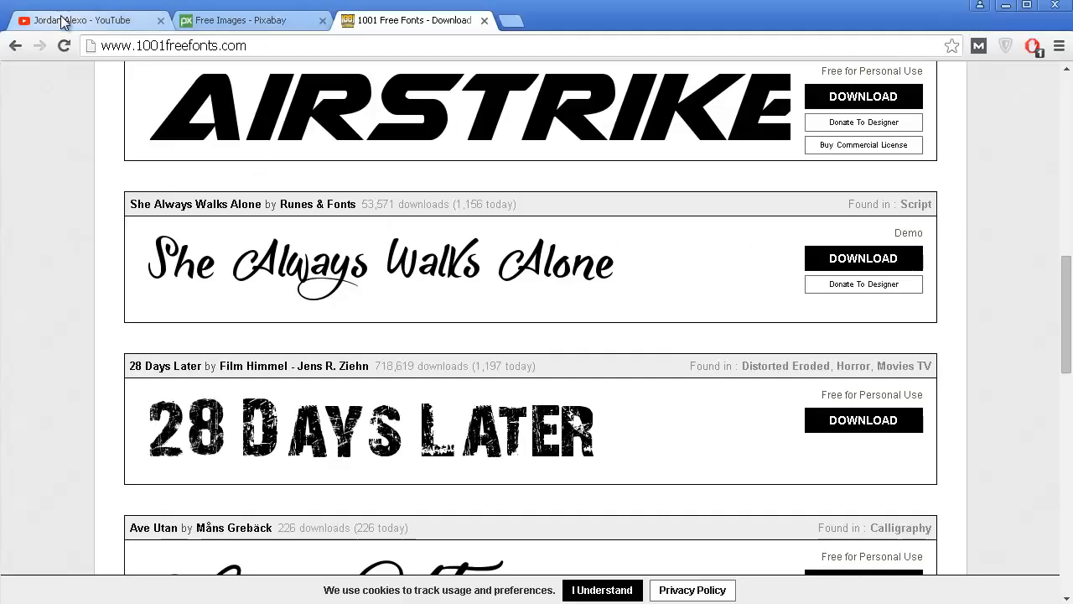
click(215, 23)
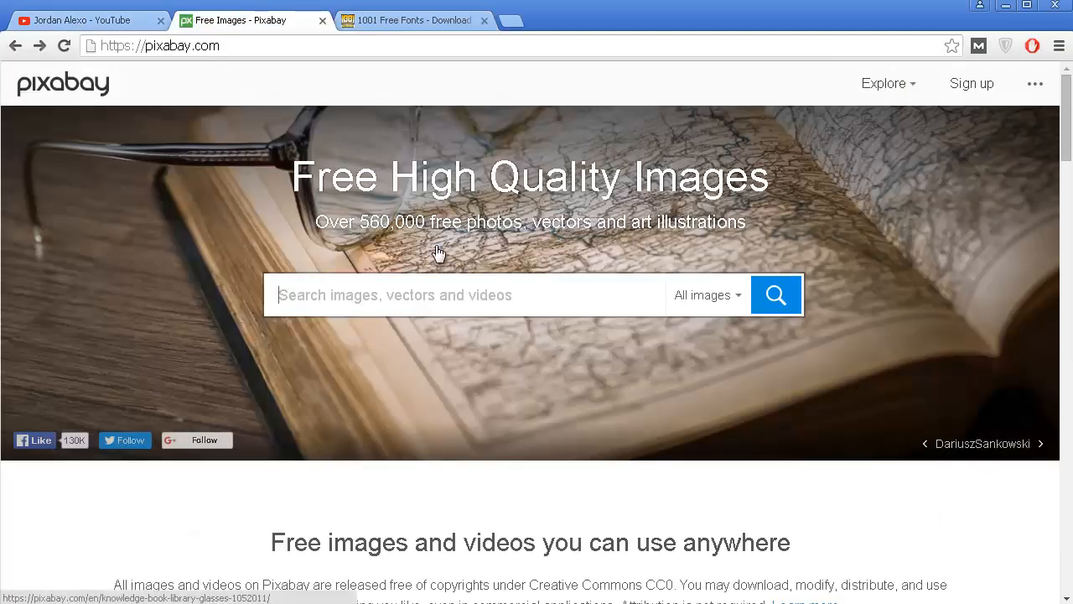
text(rocket)
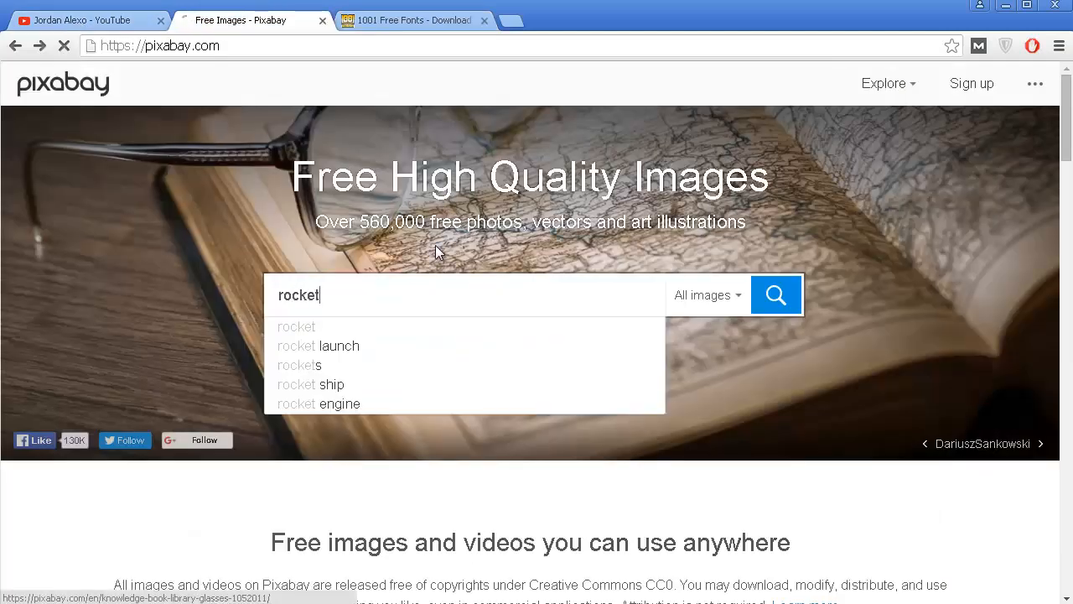
key(Return)
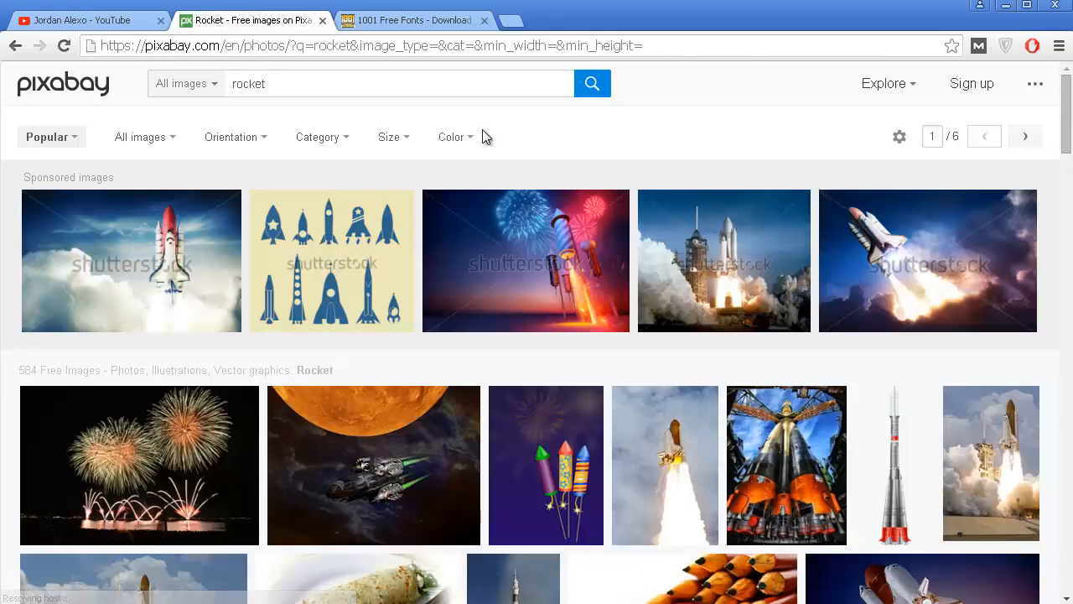
Look through the first page of Pixabay's rocket images for a suitable thumbnail picture.
scroll(659, 191, down, 4)
scroll(658, 191, down, 7)
scroll(659, 192, down, 1)
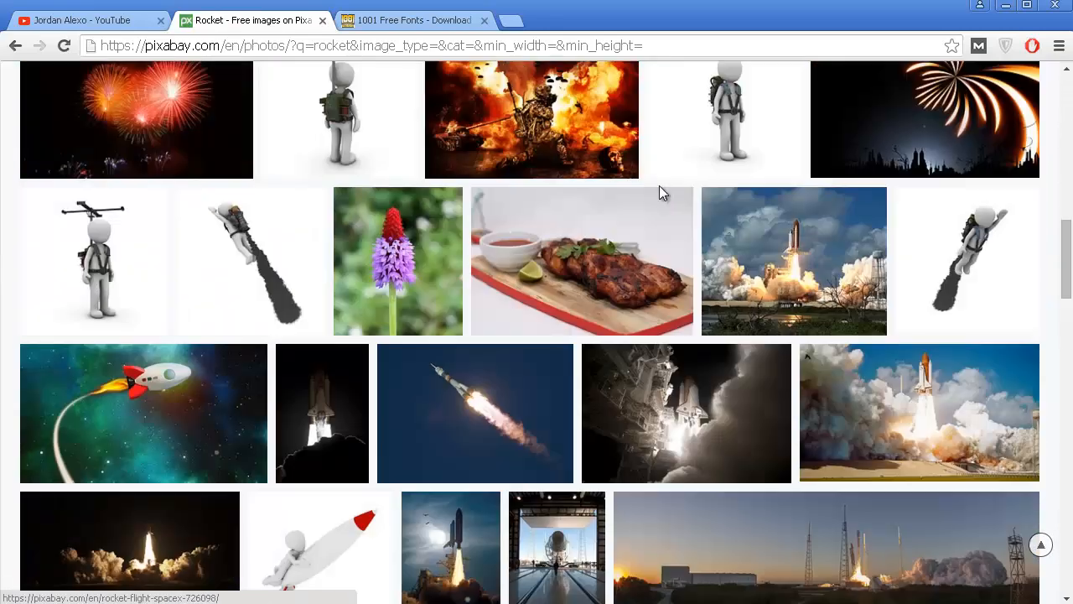
scroll(660, 192, up, 5)
scroll(301, 105, up, 5)
scroll(373, 415, down, 12)
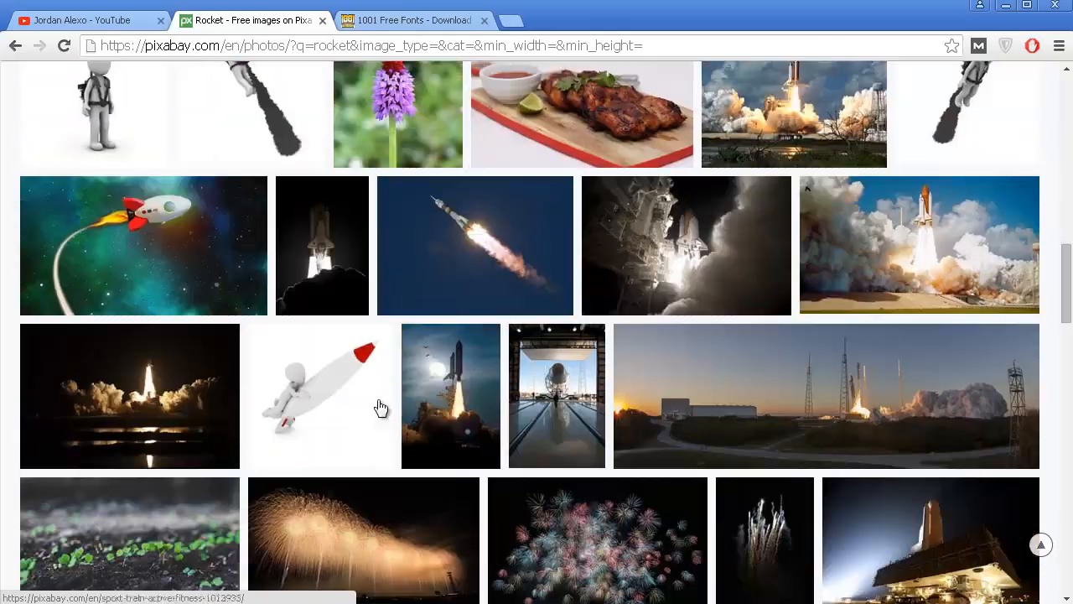
scroll(409, 352, down, 13)
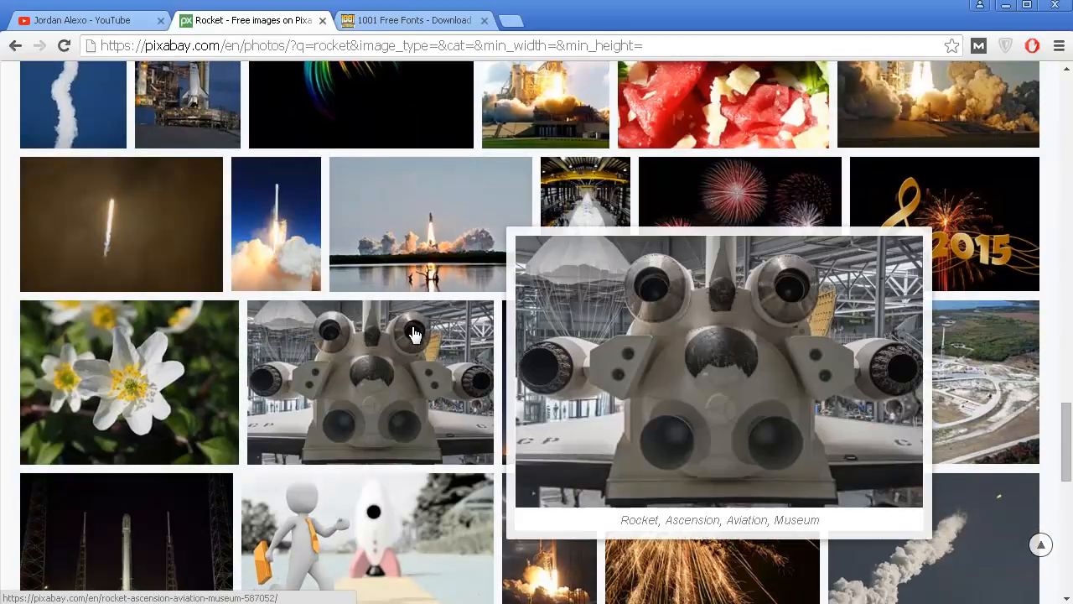
scroll(414, 334, down, 4)
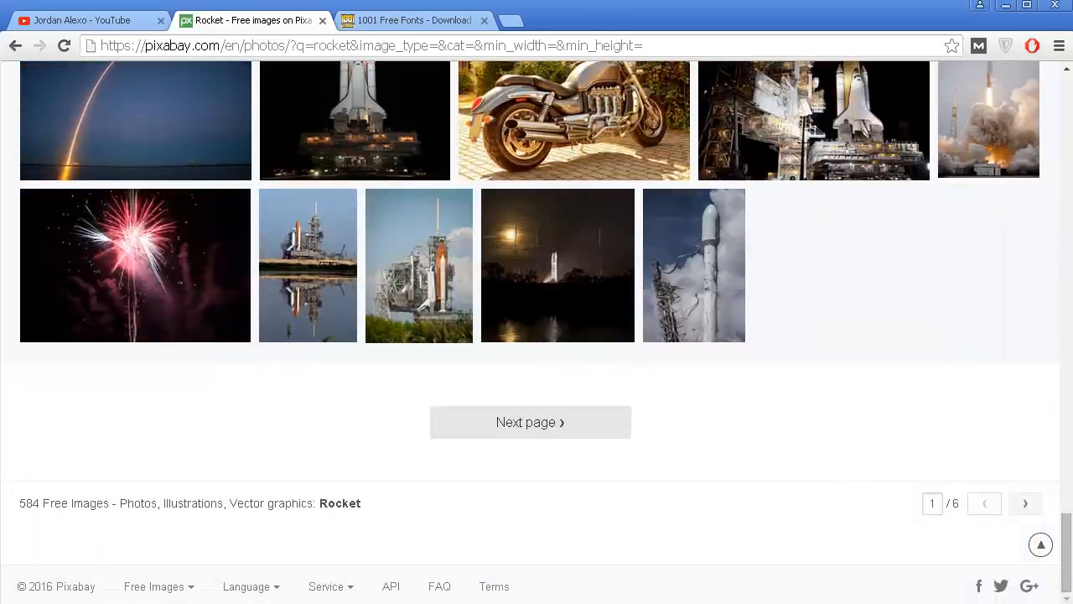
Browse the second page of Pixabay's rocket results and open the cartoon rocket vector graphic with red fins and flames.
click(580, 432)
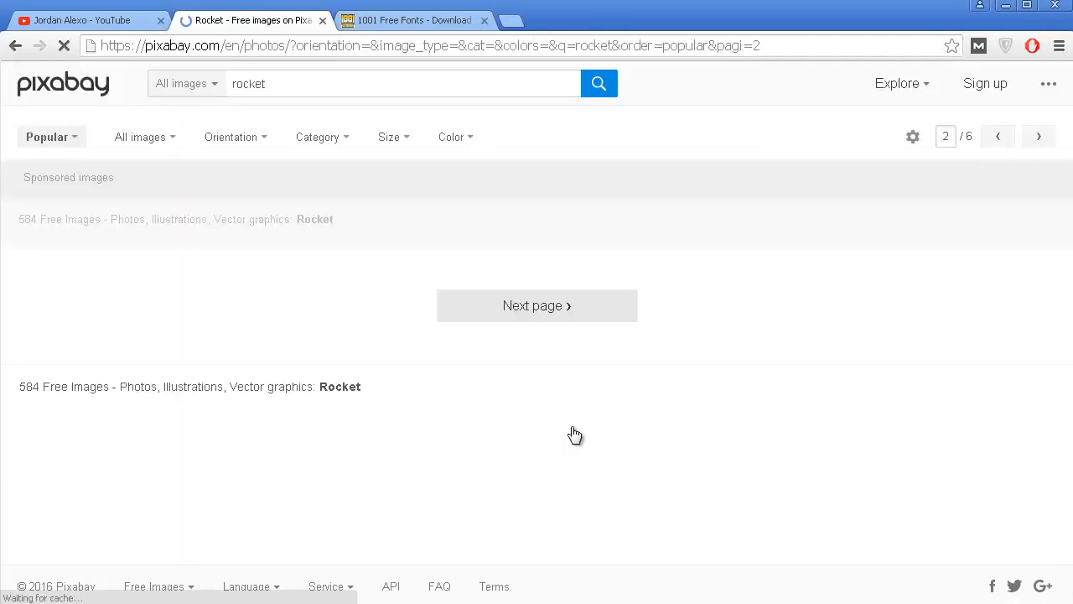
scroll(546, 415, down, 14)
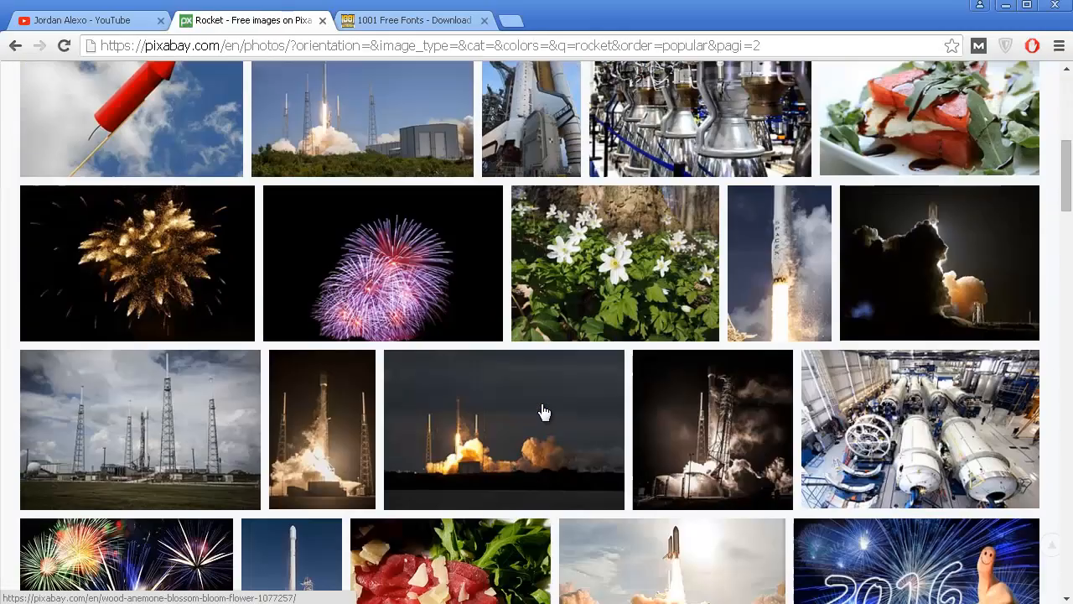
scroll(544, 410, down, 20)
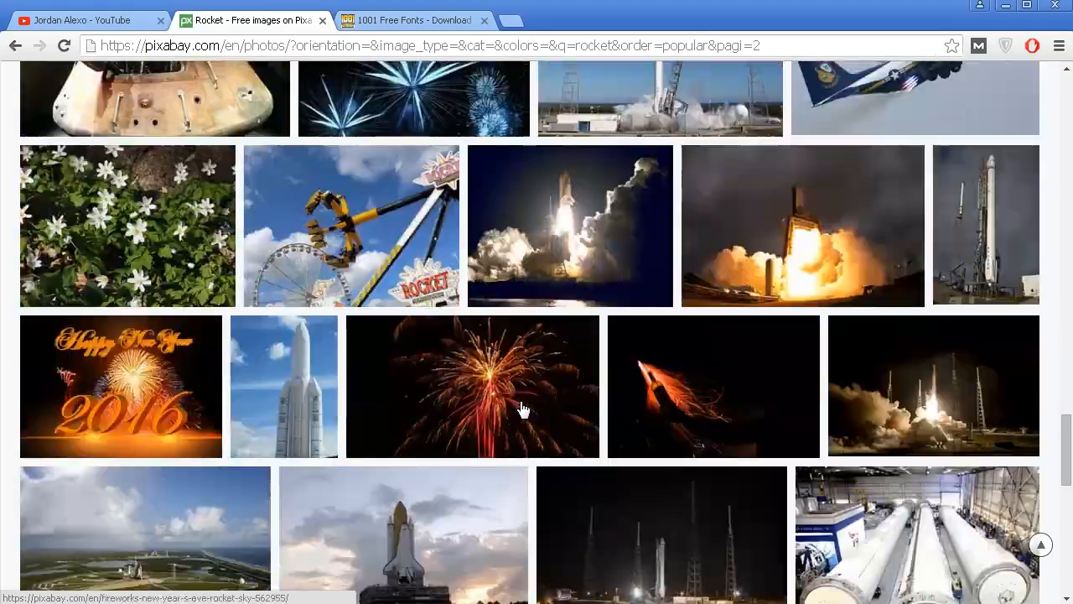
scroll(521, 406, down, 3)
scroll(443, 379, up, 3)
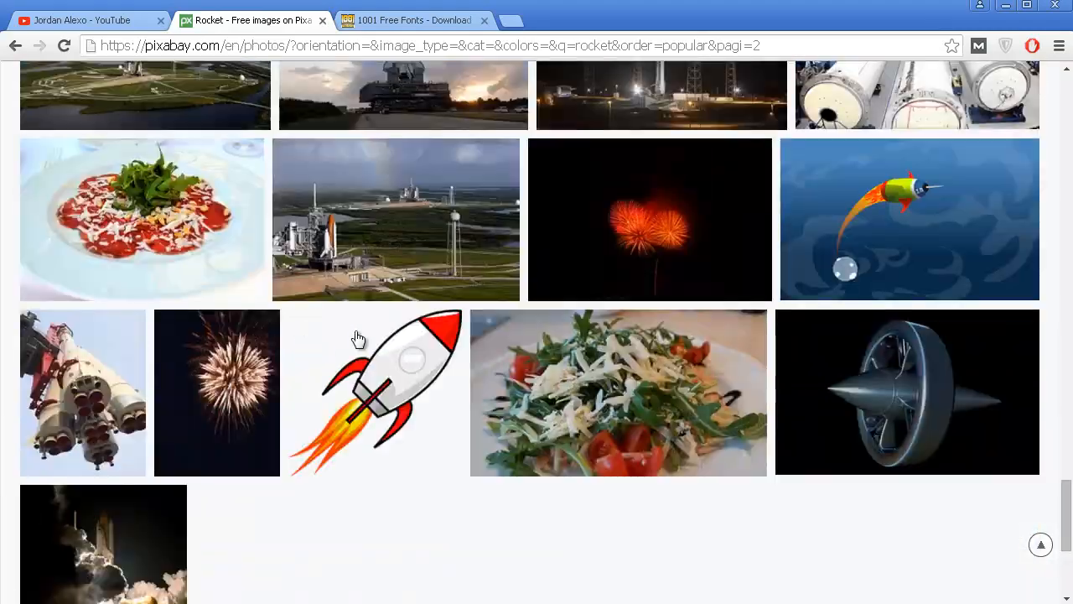
click(396, 379)
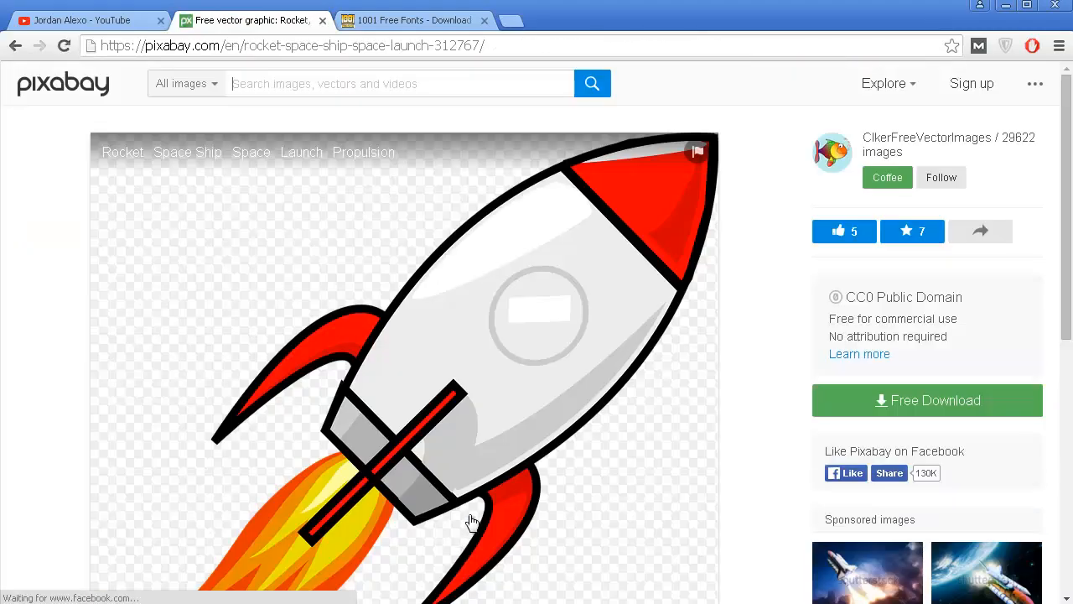
Download the cartoon rocket image for free in the M size, 1280×1230.
scroll(466, 536, down, 2)
scroll(472, 522, up, 2)
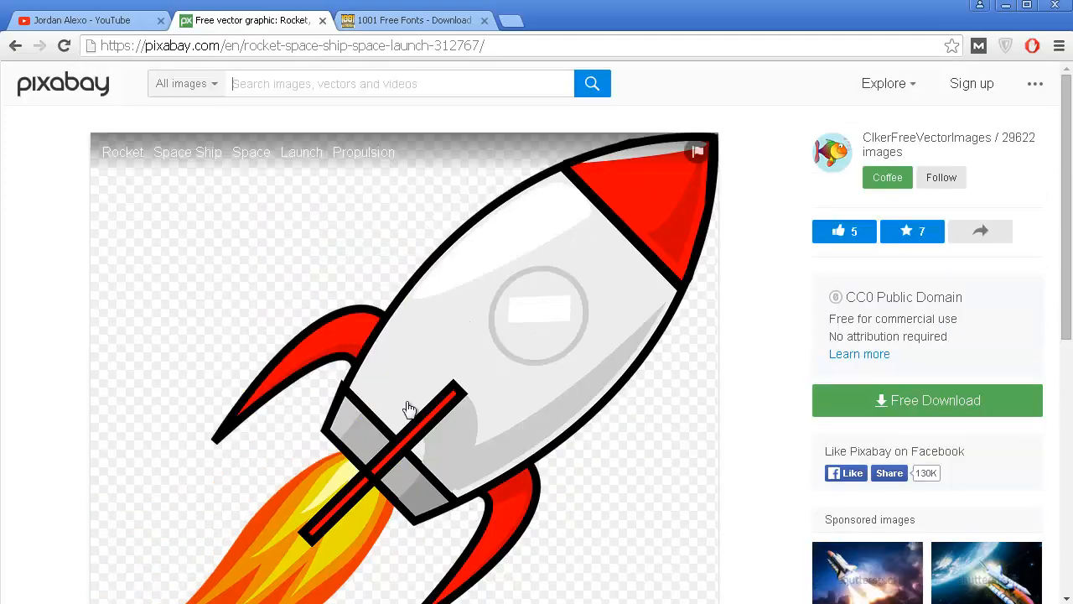
click(895, 404)
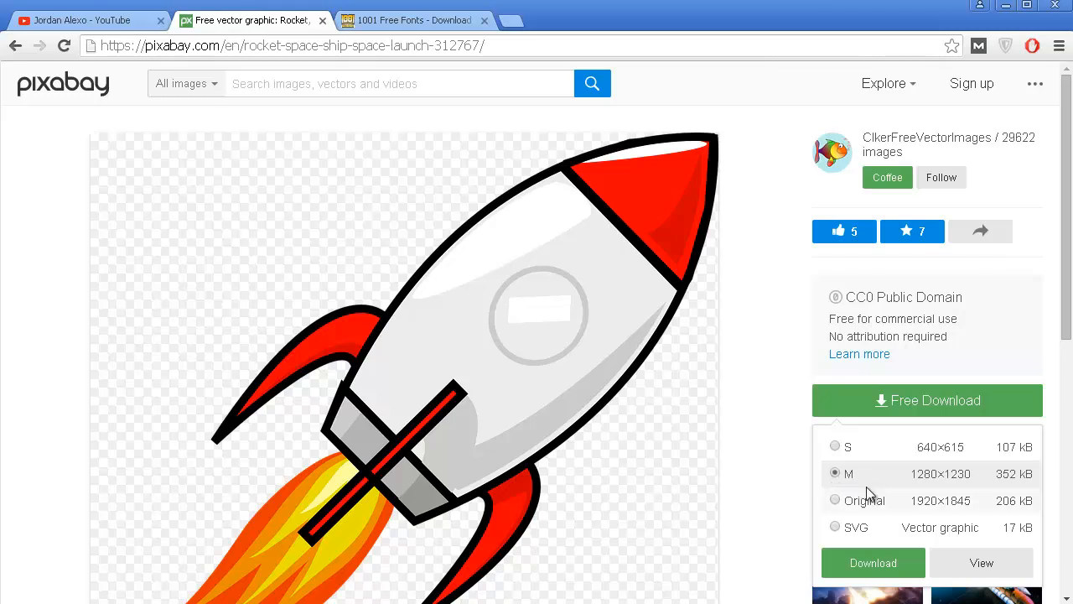
click(901, 570)
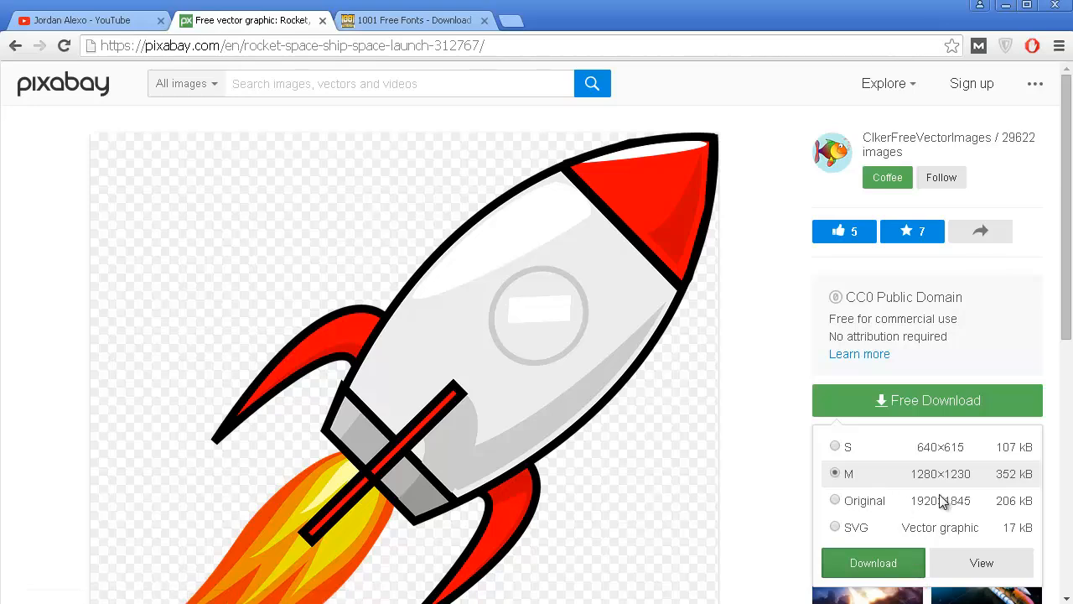
click(874, 564)
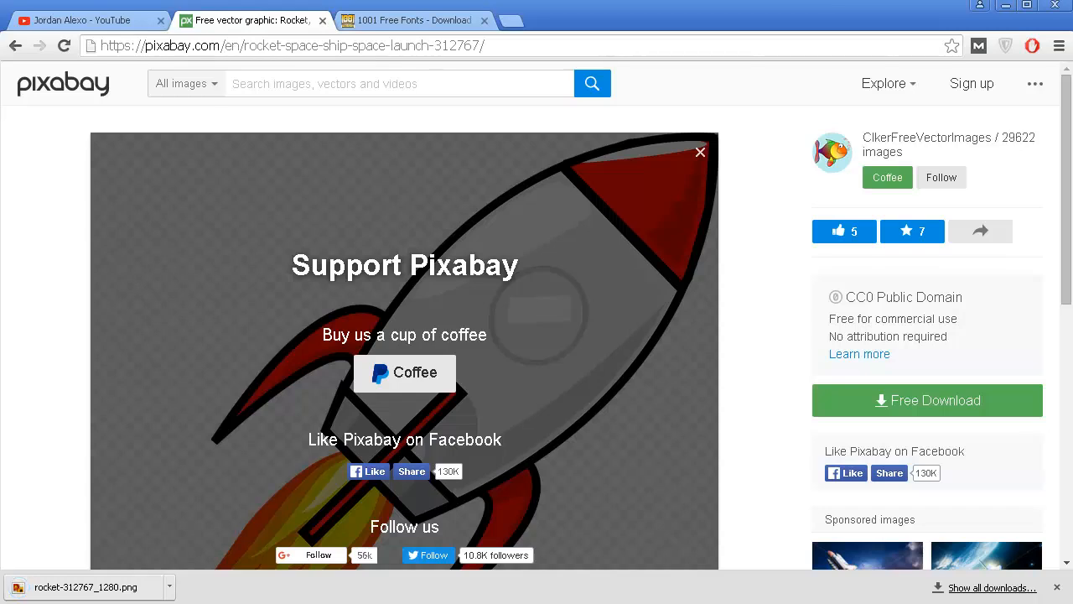
Switch to Photoshop, create a new 1280 × 720 pixel document with a white background, and reposition its window in the workspace.
click(1071, 209)
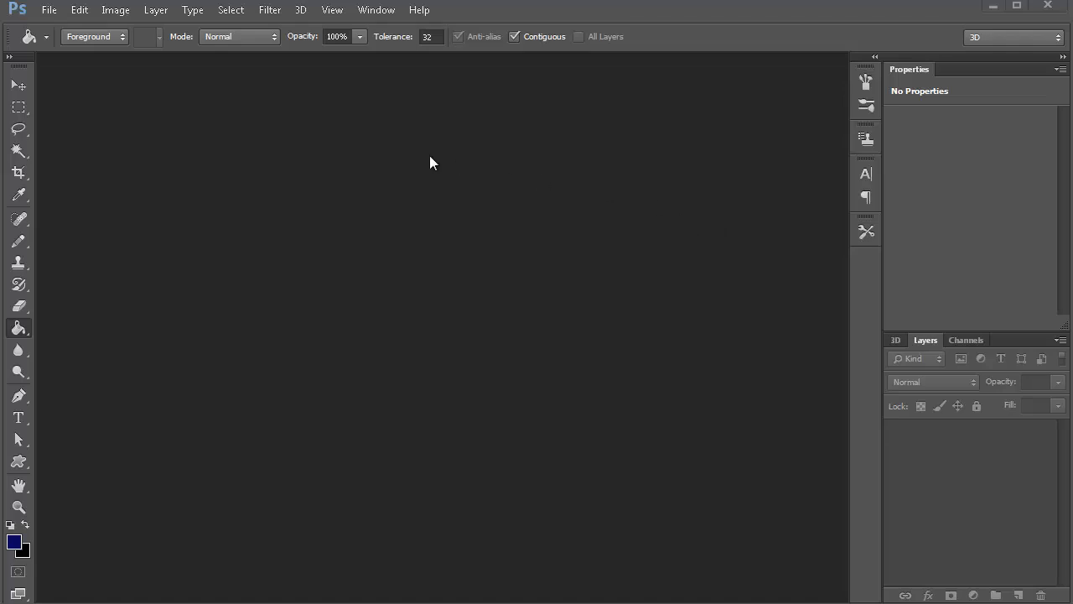
click(52, 10)
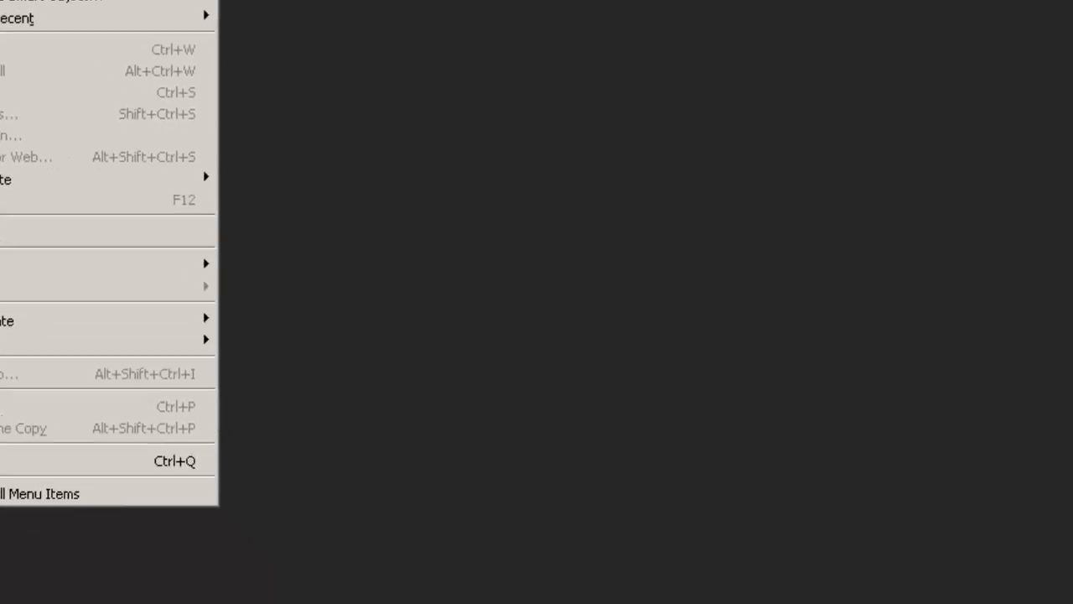
click(0, 0)
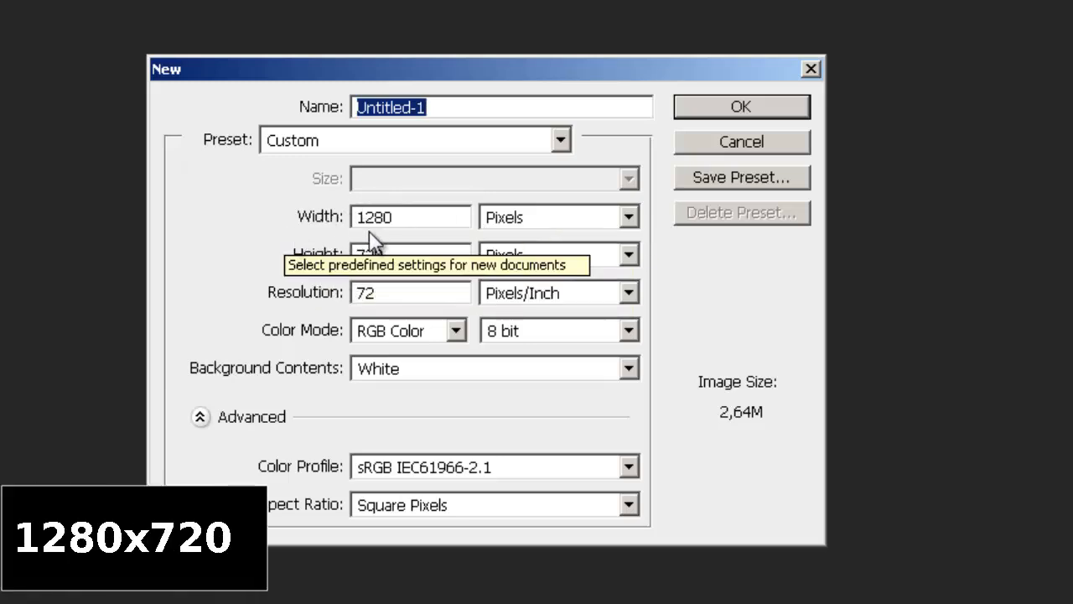
click(554, 226)
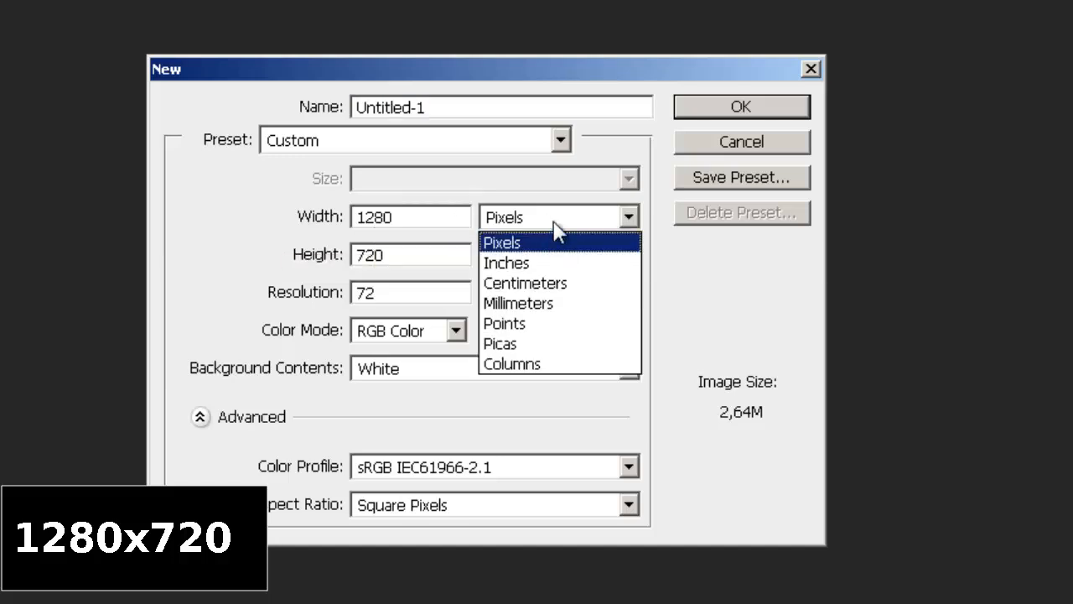
click(555, 227)
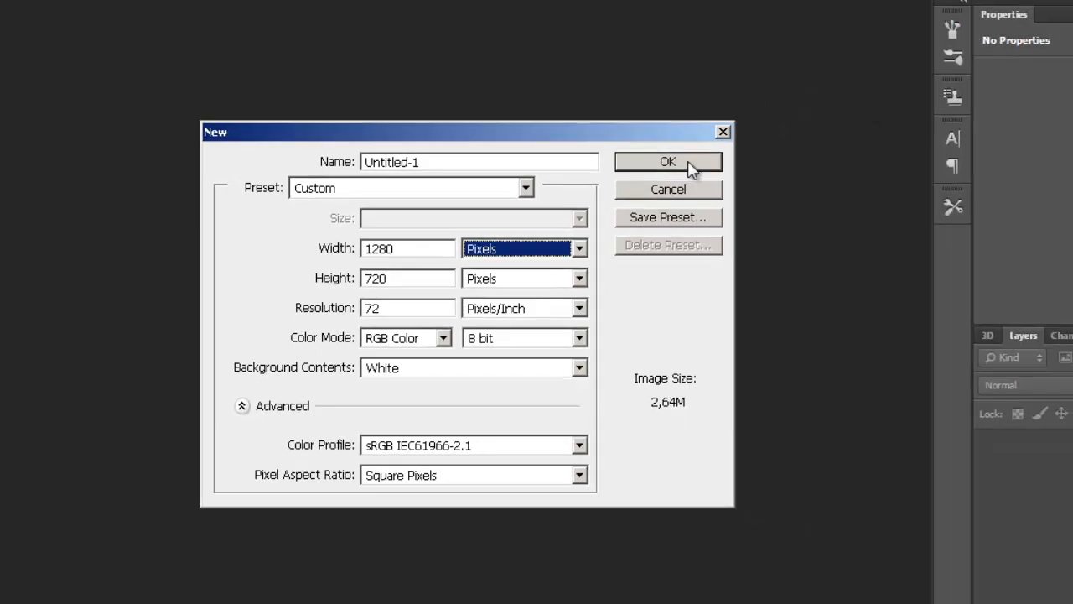
click(742, 106)
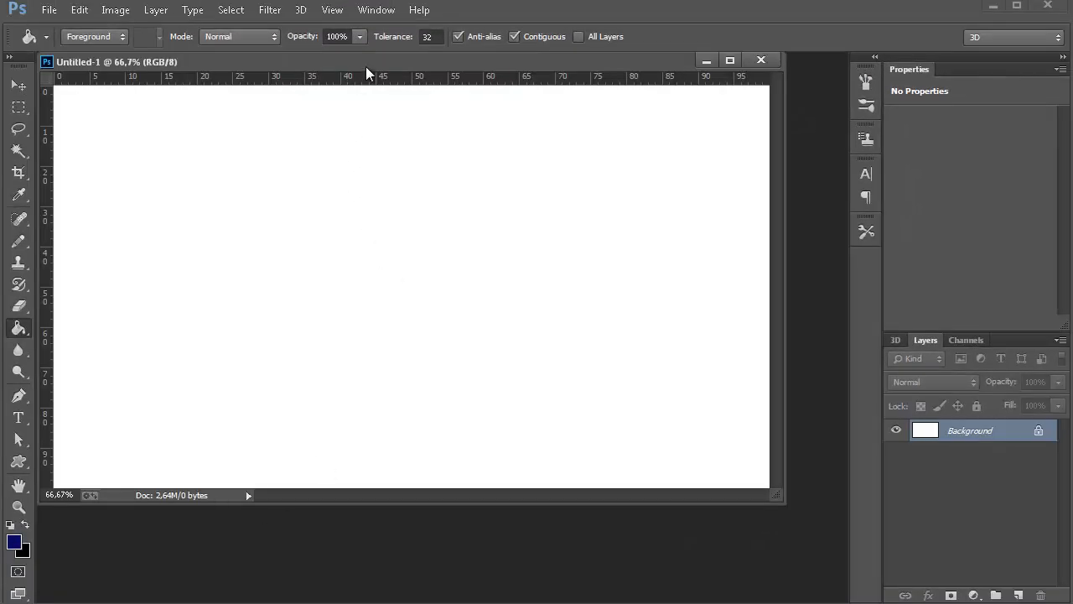
drag(371, 60, 397, 95)
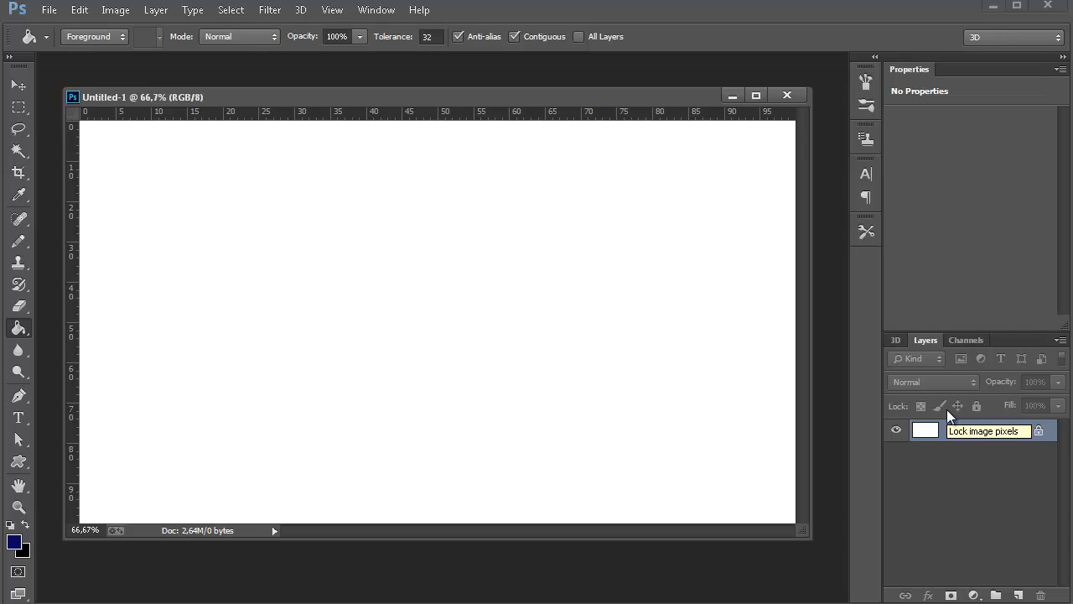
Unlock the Background layer by converting it into a regular layer with the default settings.
click(377, 10)
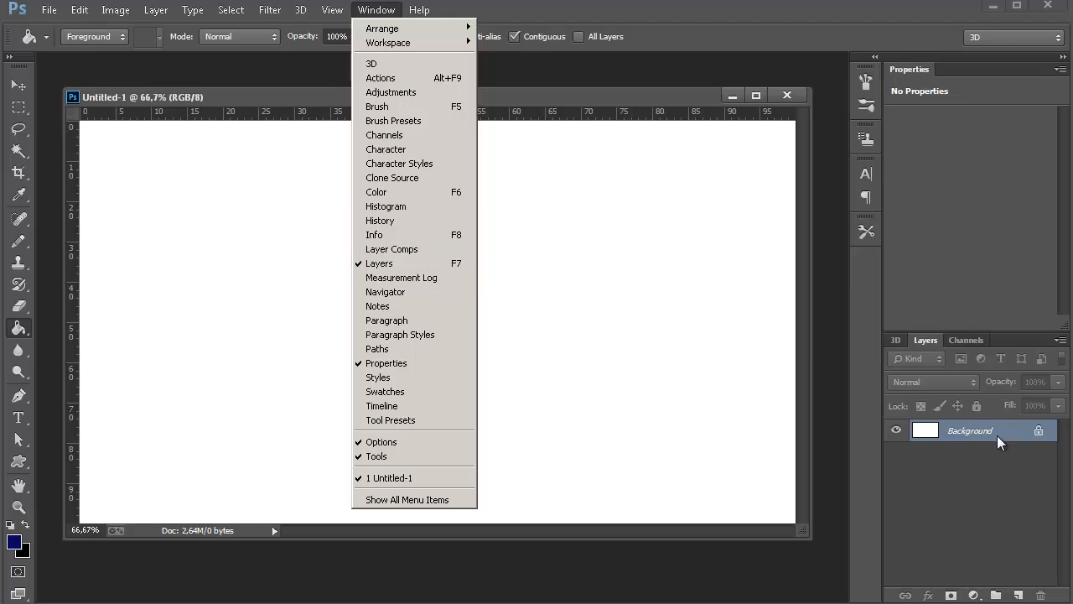
click(680, 425)
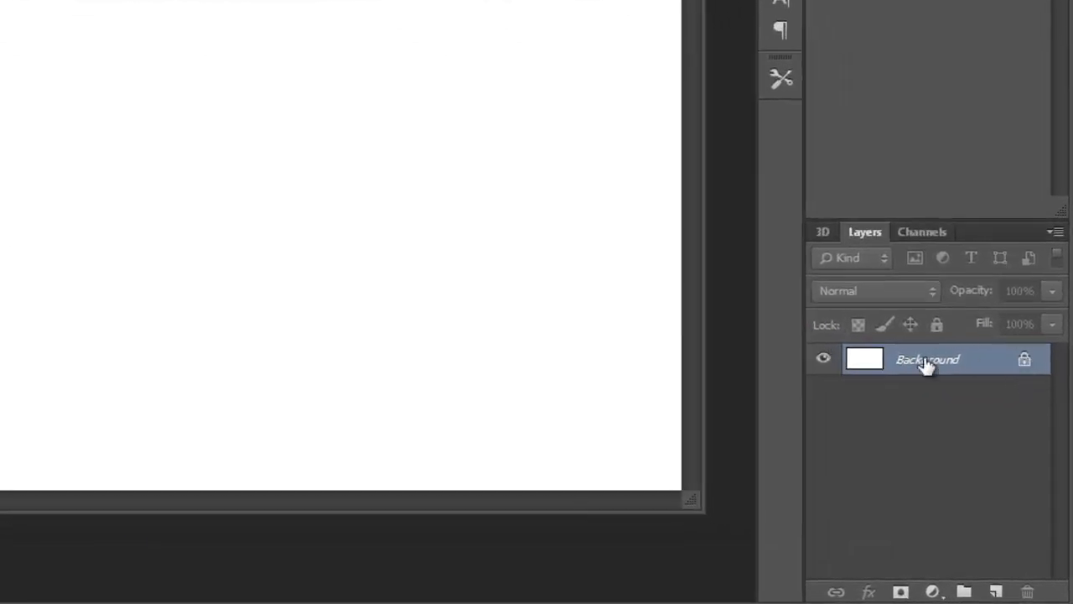
double_click(1027, 367)
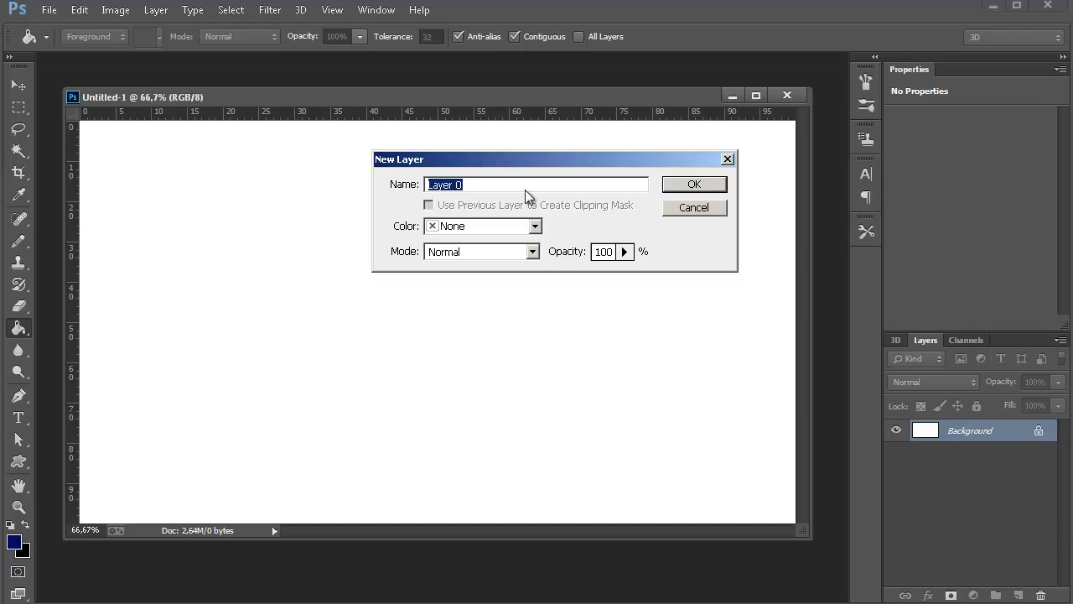
click(693, 186)
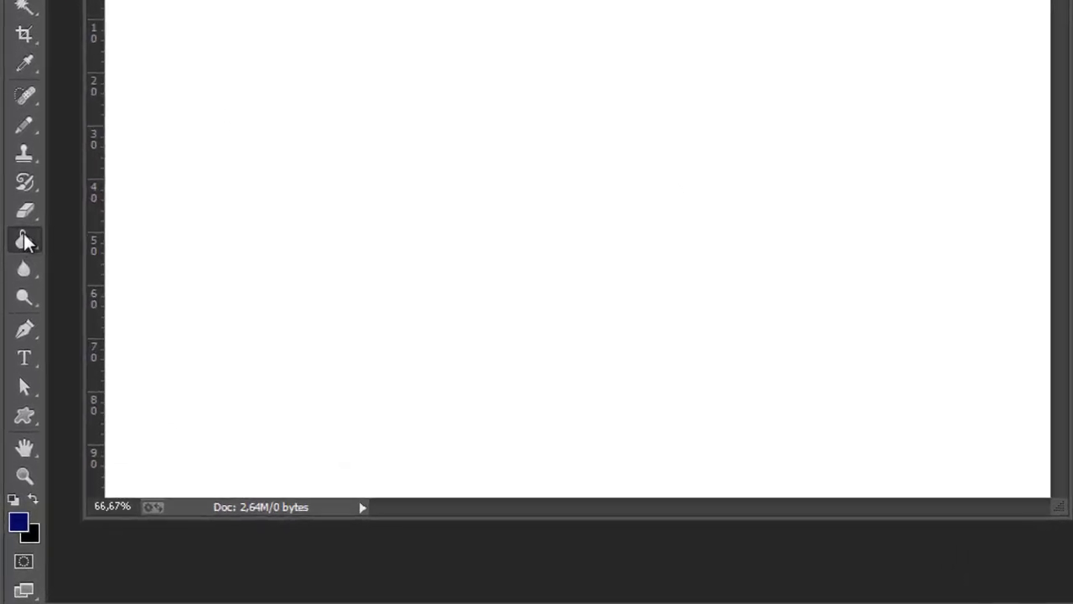
Choose the Paint Bucket tool and swap the foreground and background colours back and forth.
click(25, 241)
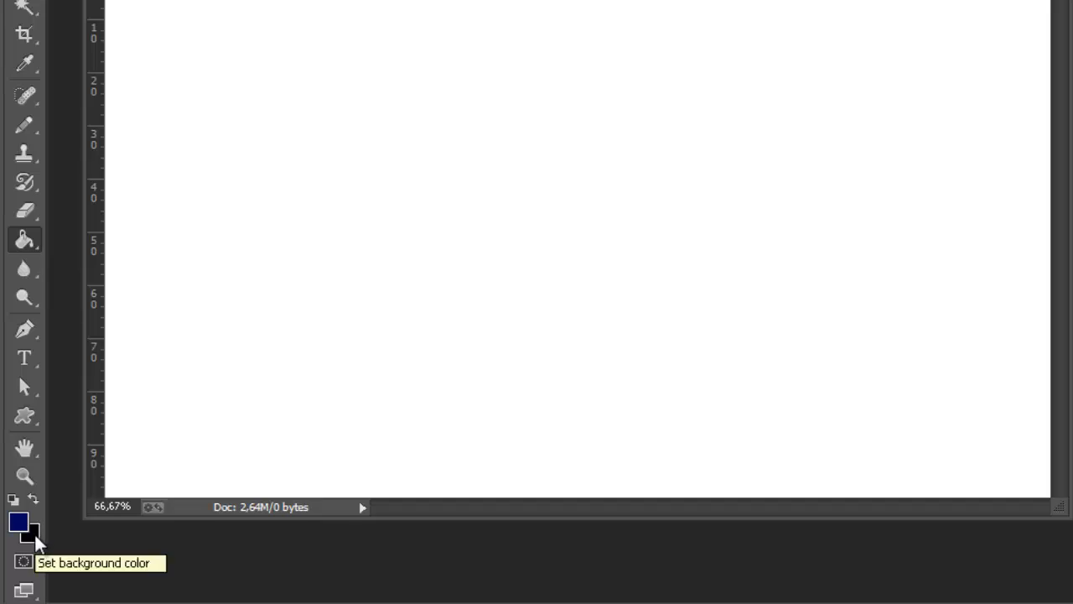
click(33, 501)
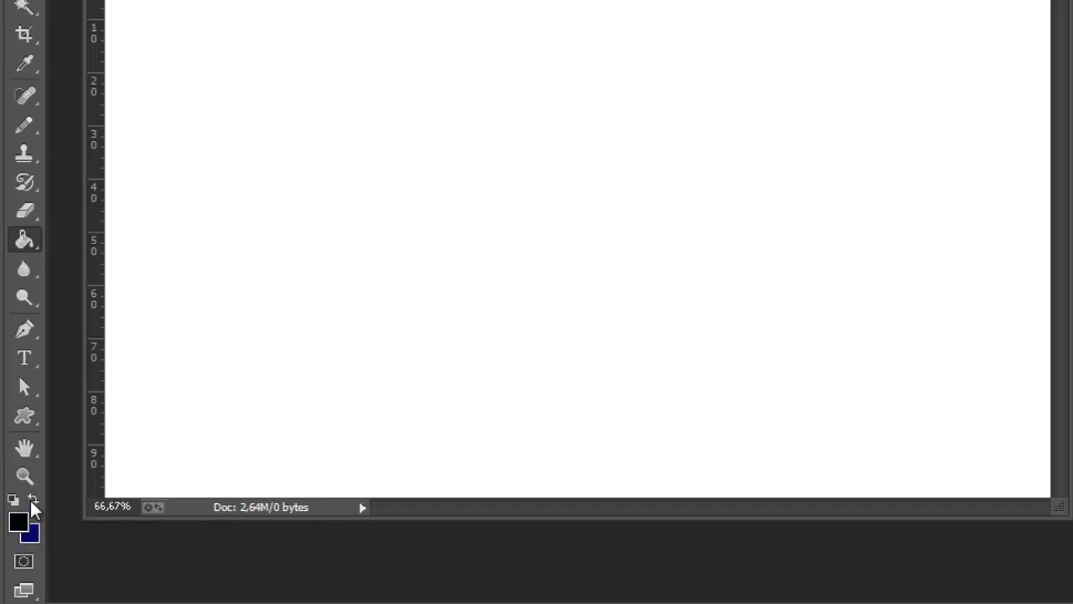
click(34, 500)
click(34, 501)
click(34, 500)
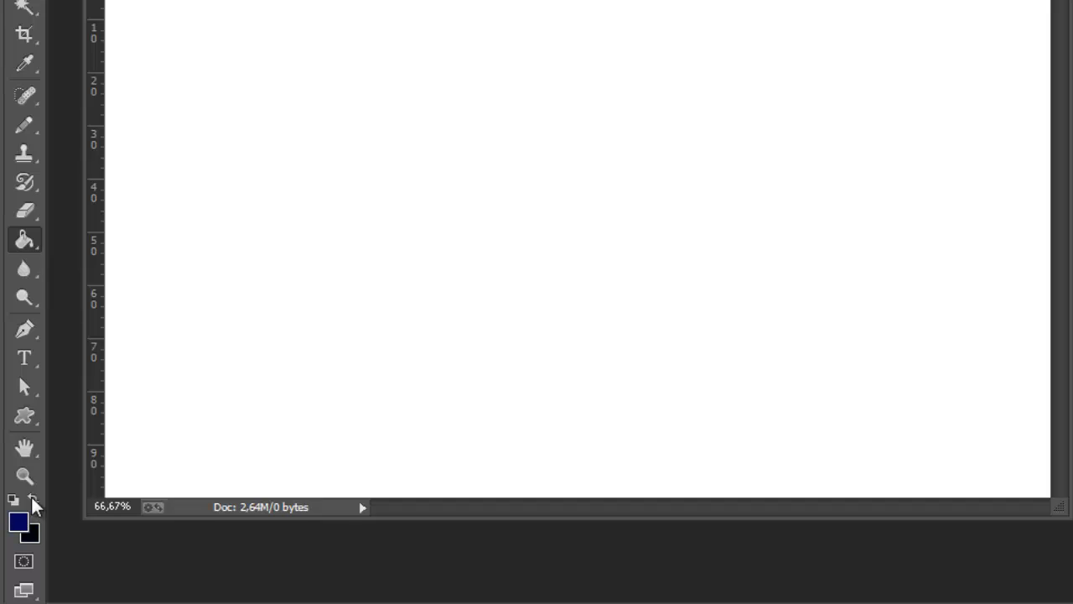
click(33, 500)
click(34, 501)
Set the foreground colour to dark blue #000c67.
click(20, 524)
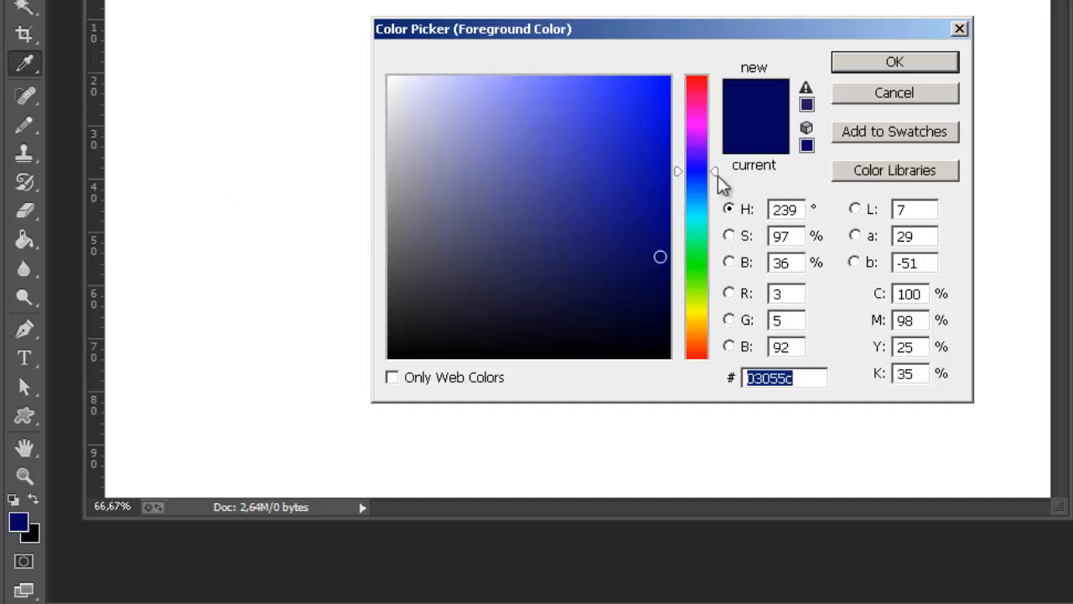
mouse_move(699, 318)
mouse_down()
mouse_move(712, 263)
mouse_move(698, 81)
mouse_move(696, 358)
mouse_up()
mouse_move(662, 257)
mouse_down()
mouse_move(509, 233)
mouse_move(433, 152)
mouse_move(628, 276)
mouse_move(673, 230)
mouse_move(670, 198)
mouse_move(652, 201)
mouse_move(654, 269)
mouse_move(657, 221)
mouse_move(673, 227)
mouse_move(671, 263)
mouse_move(629, 249)
mouse_move(668, 218)
mouse_move(680, 218)
mouse_move(686, 244)
mouse_up()
click(693, 177)
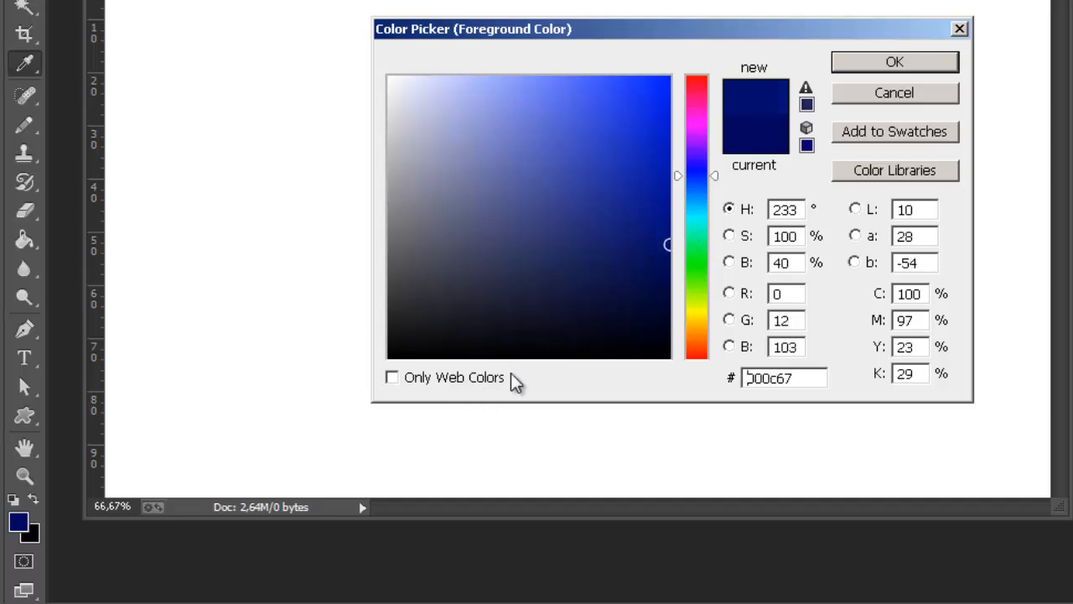
click(926, 72)
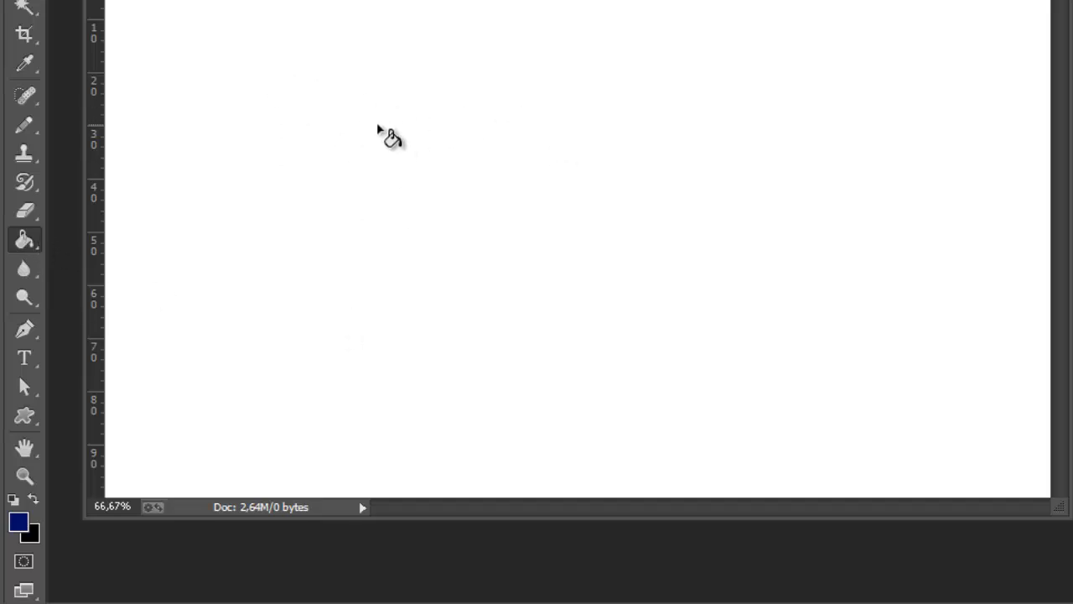
Fill the layer with the foreground colour and place a vertical guide at about 5.7% of the canvas width.
click(449, 115)
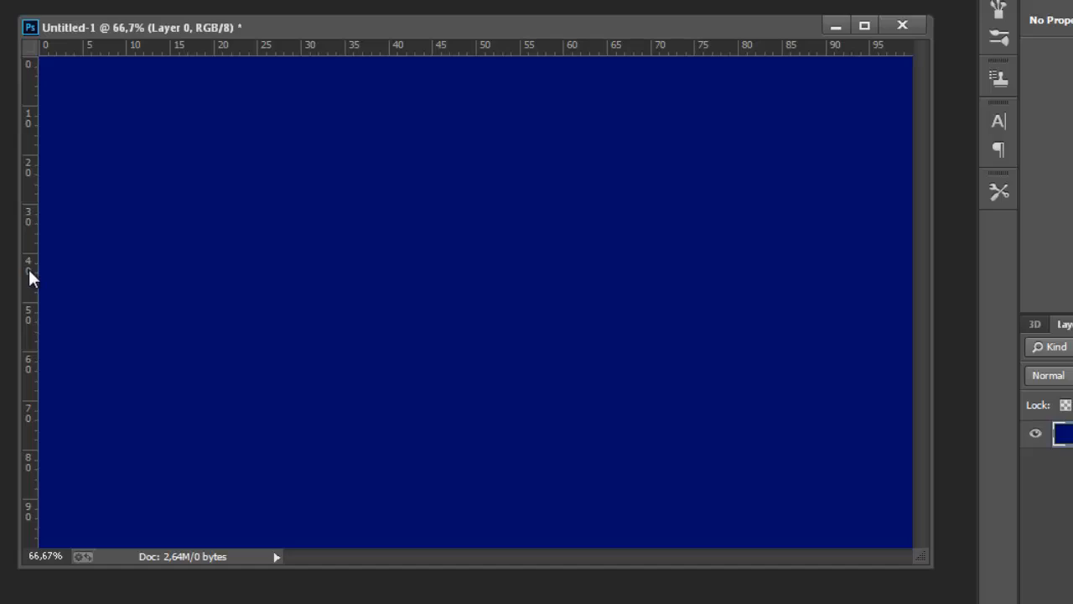
drag(31, 272, 90, 286)
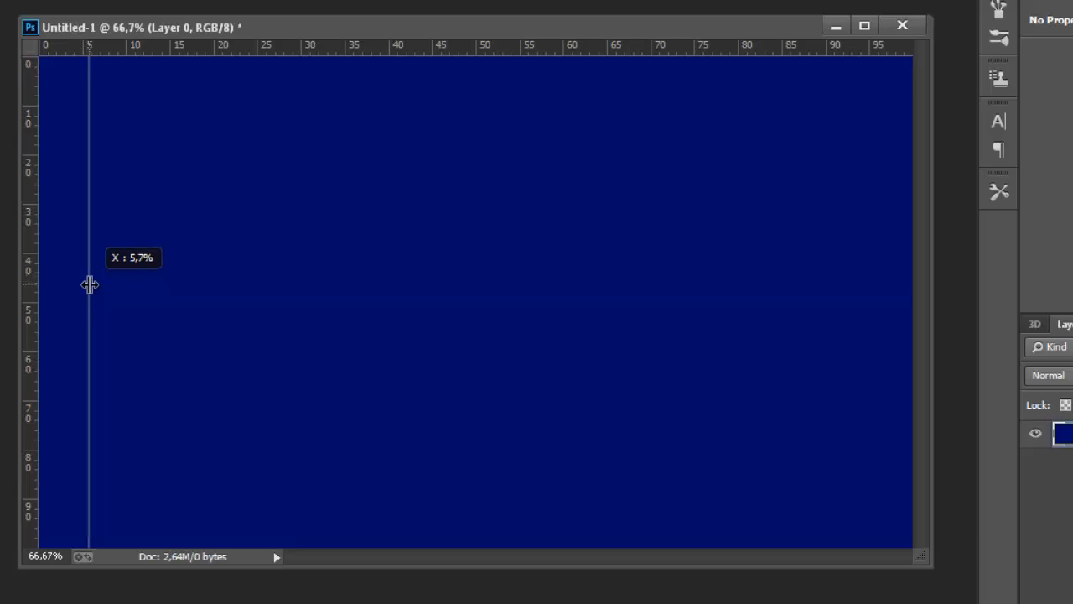
drag(90, 285, 89, 285)
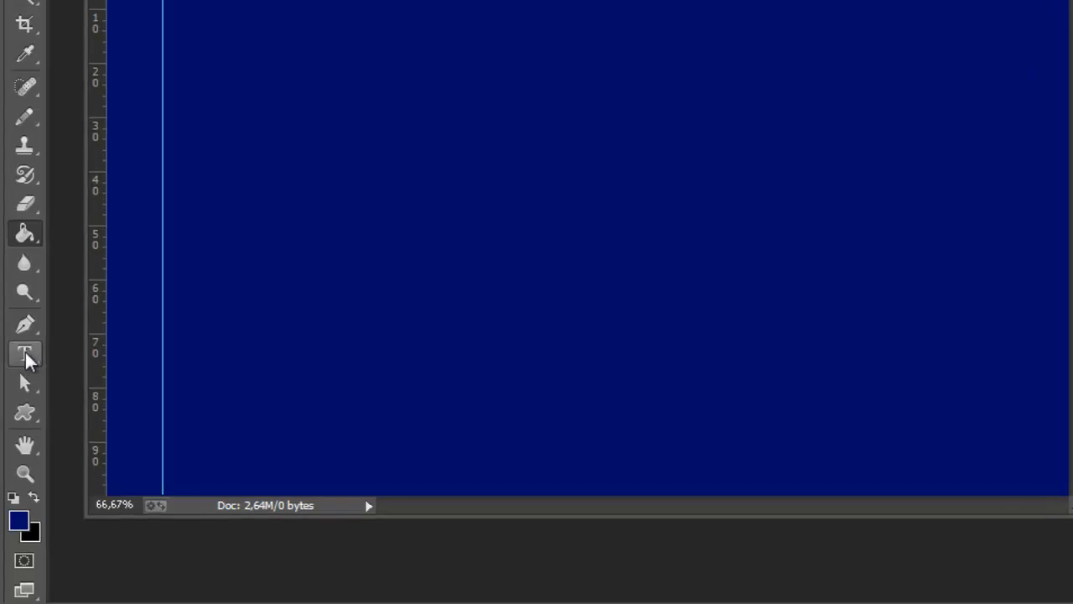
Set up the Type tool with the Timeline font at a size of 100 pt.
click(25, 355)
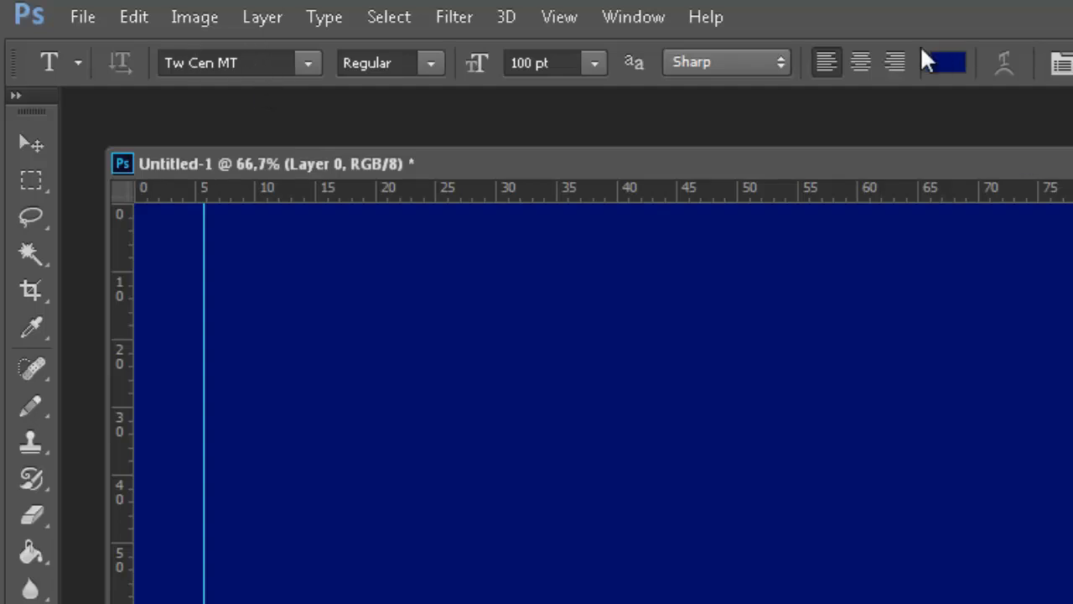
click(307, 60)
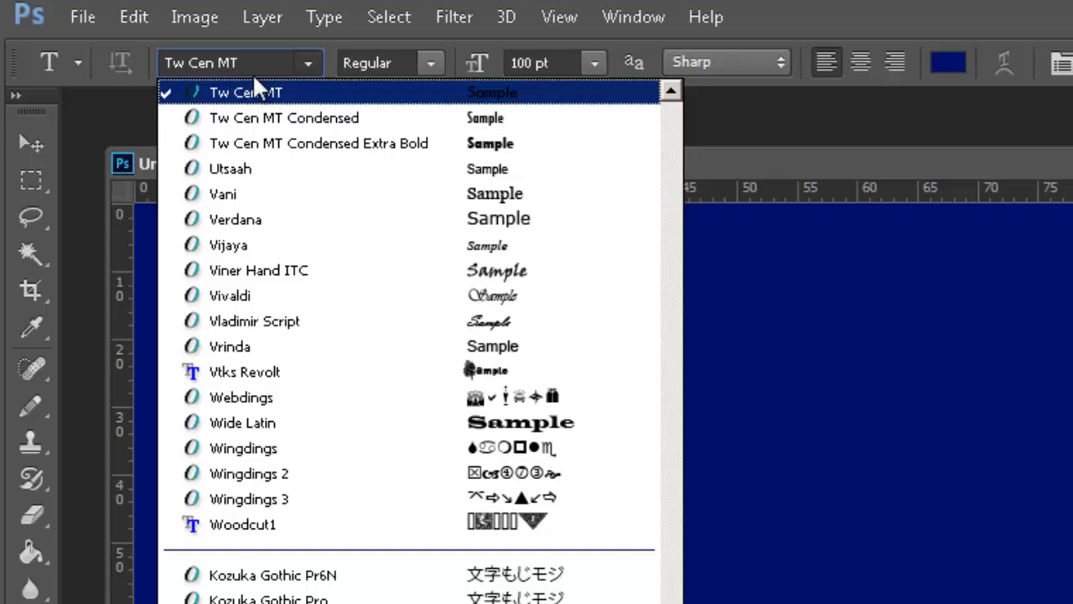
scroll(271, 336, up, 3)
scroll(263, 271, up, 1)
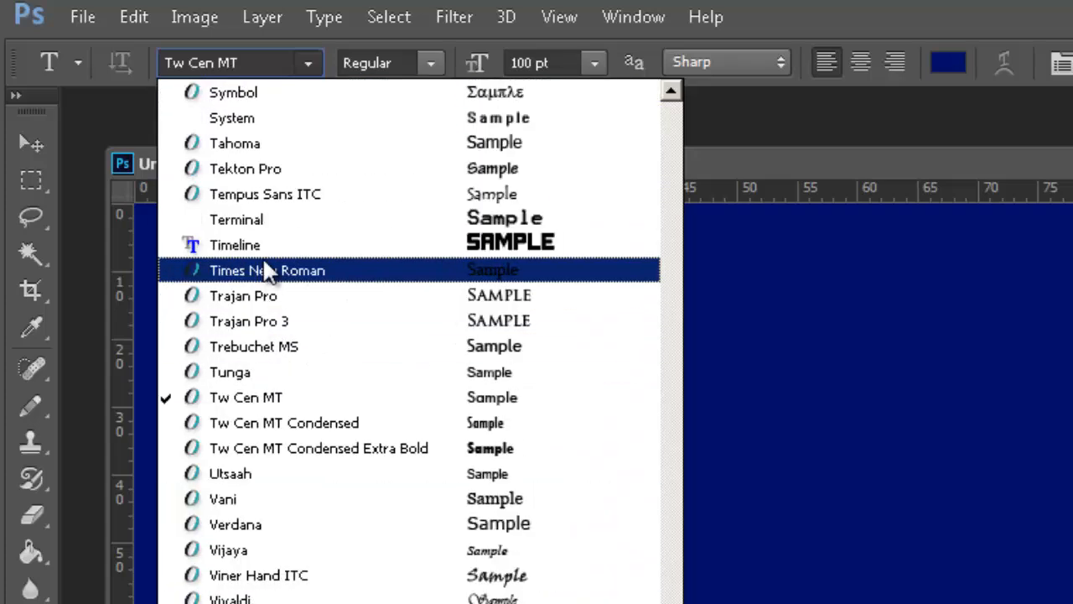
click(269, 251)
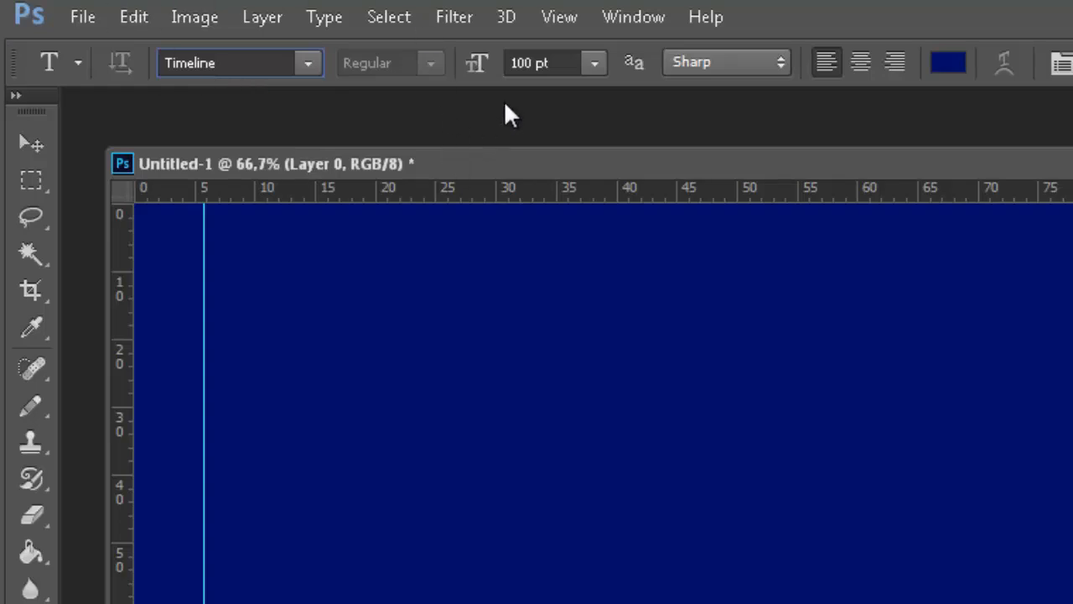
click(575, 62)
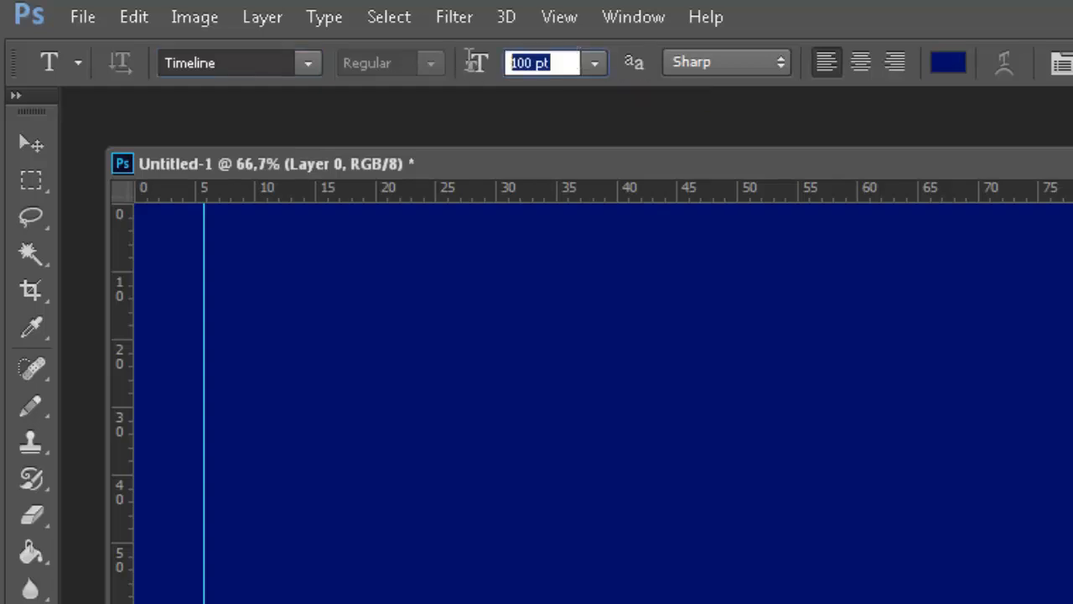
click(591, 71)
click(571, 62)
text(100)
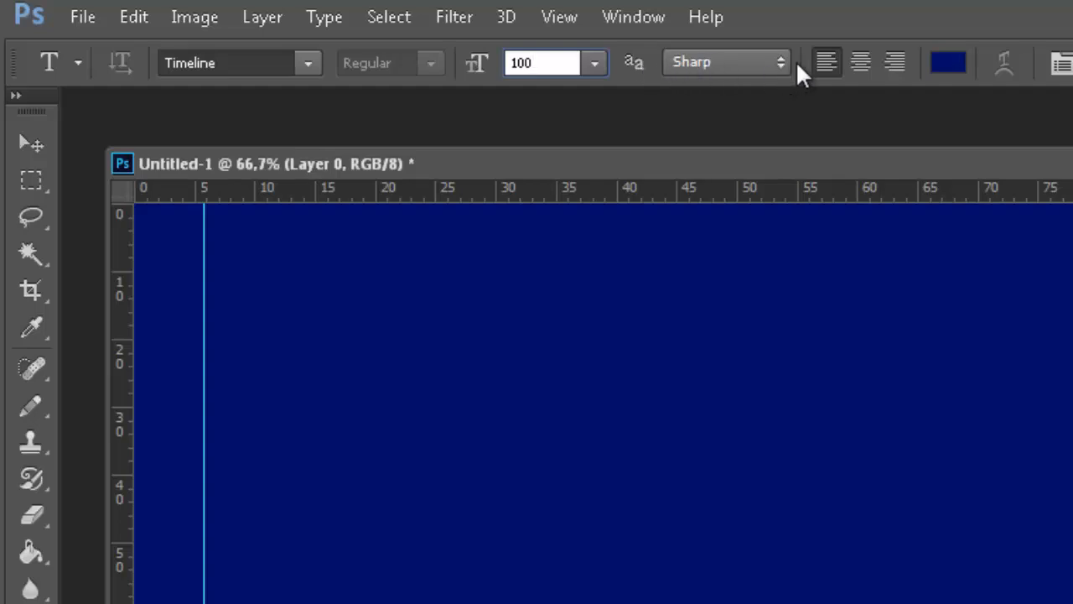
Set the text colour to white #ffffff.
click(959, 62)
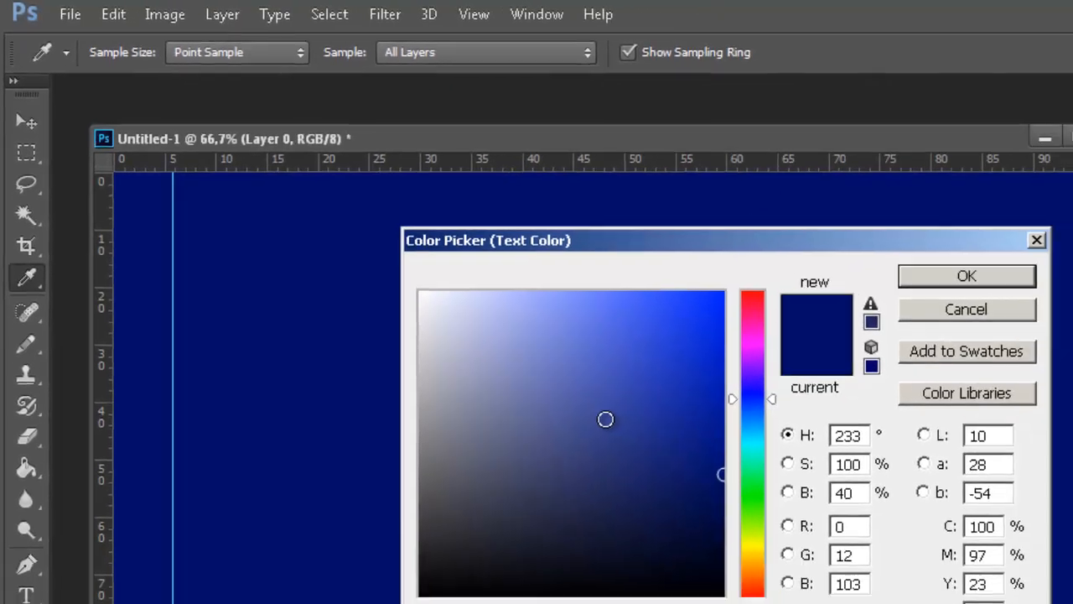
click(524, 374)
drag(327, 220, 301, 193)
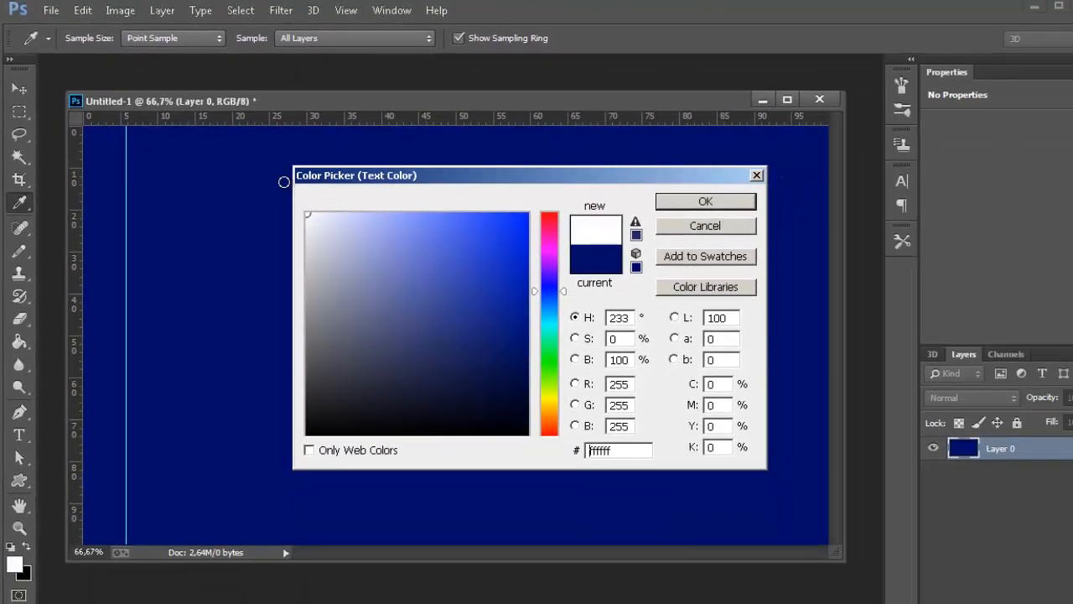
click(704, 201)
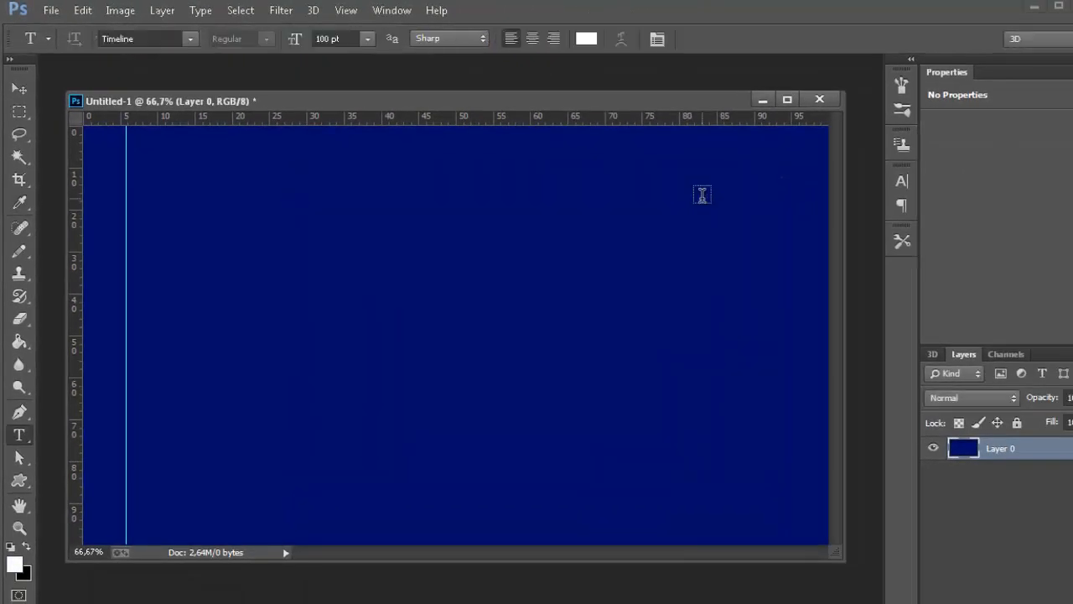
Add the text line "how to setup" in the upper part of the canvas, starting just right of the vertical guide.
click(134, 224)
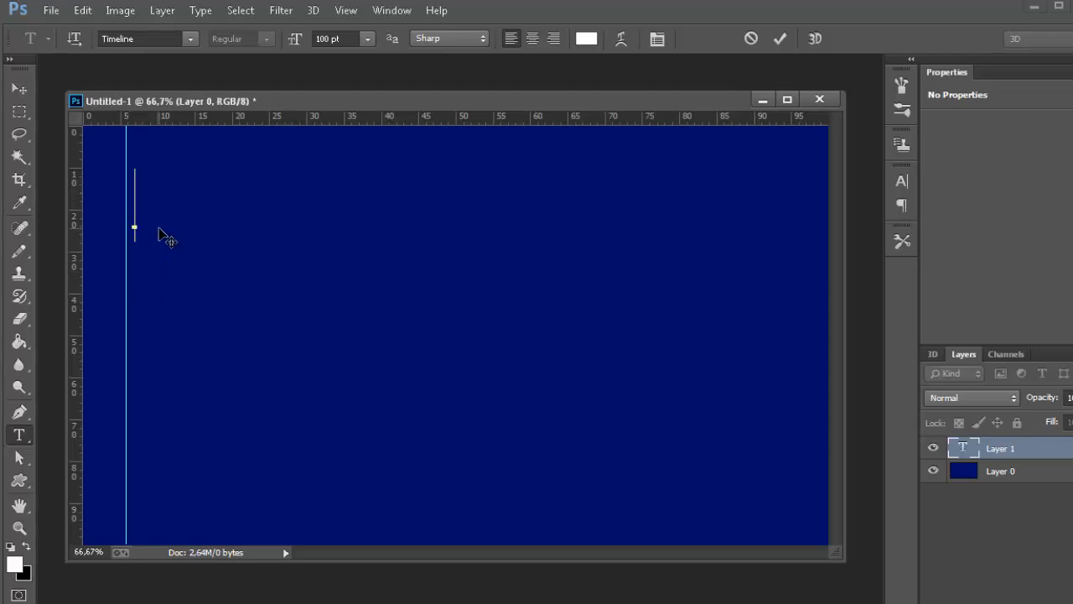
text(H)
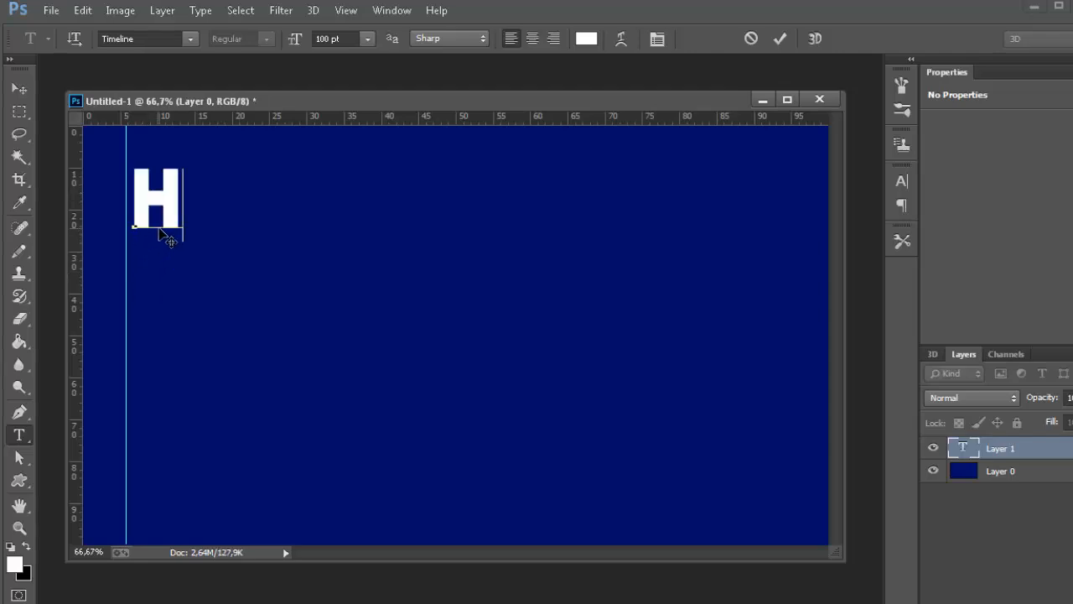
text(OW TO SETUP)
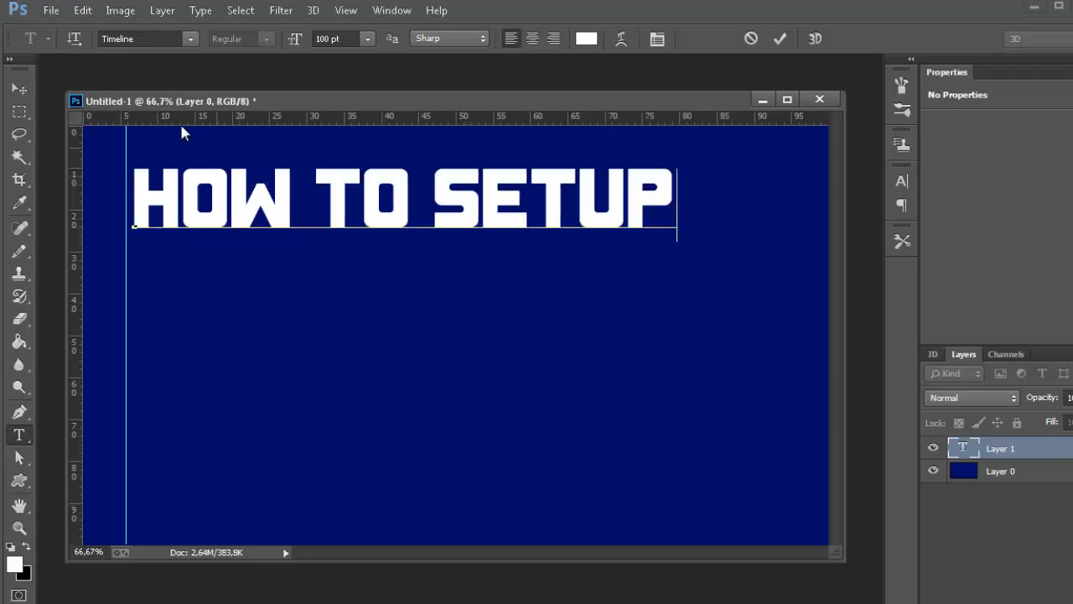
click(19, 87)
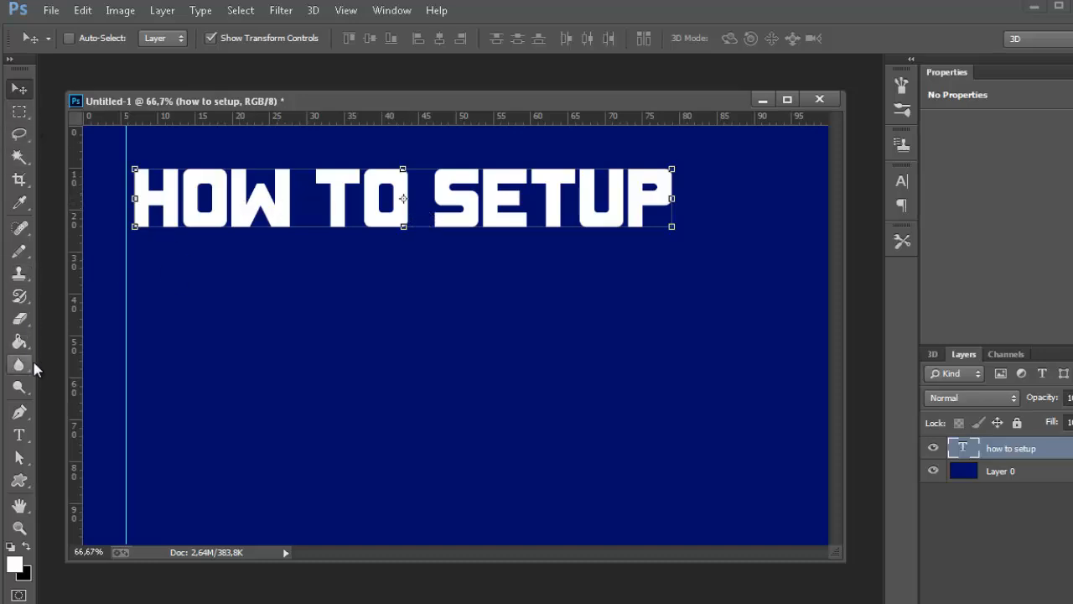
Start a second text line below "how to setup" near the guide, with a font size of 120 pt.
click(32, 442)
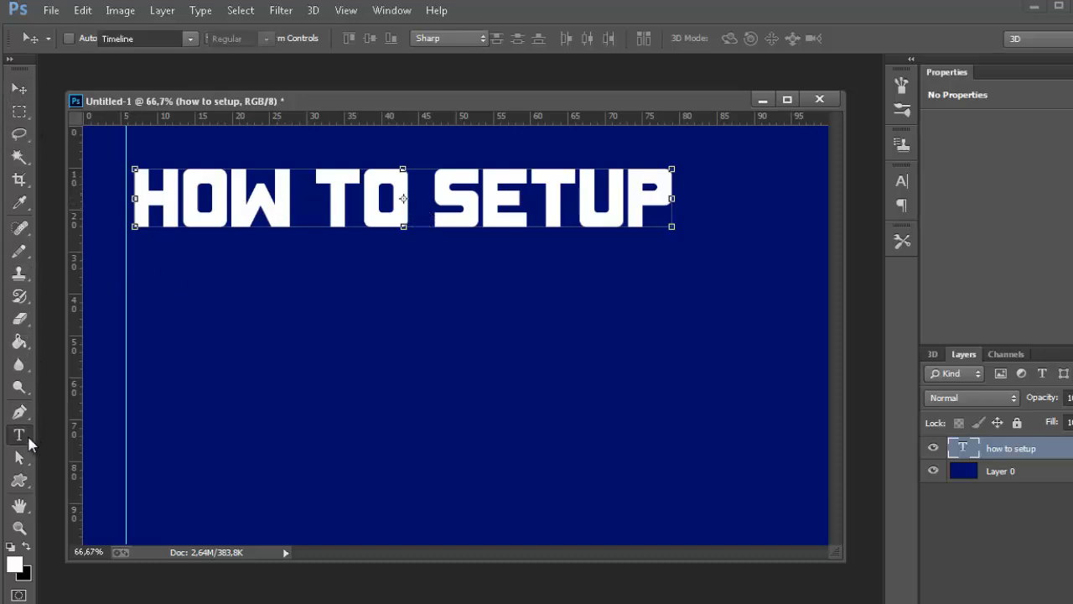
click(133, 325)
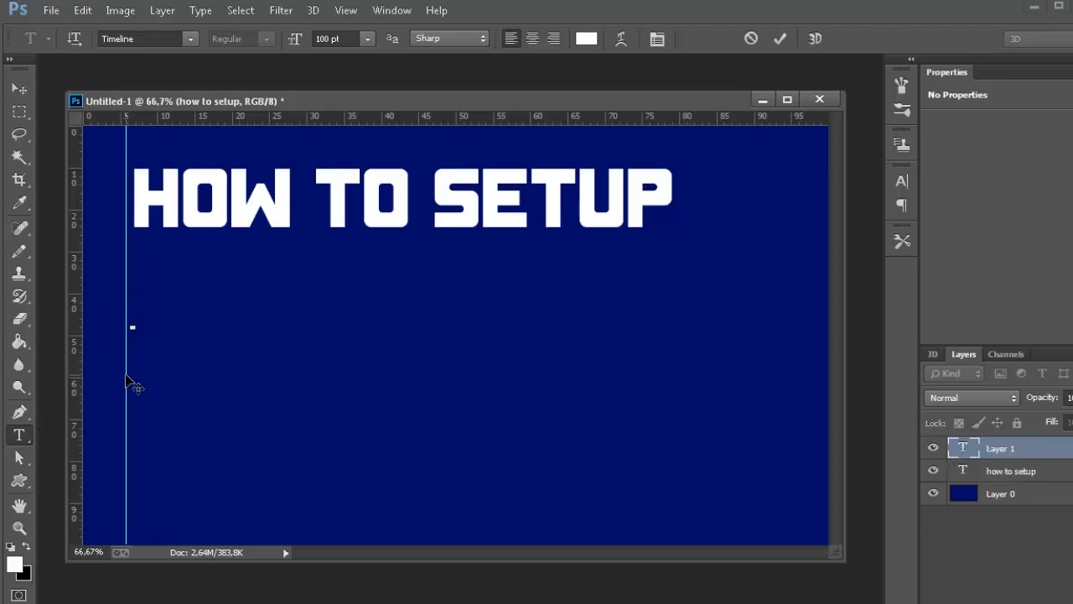
click(357, 38)
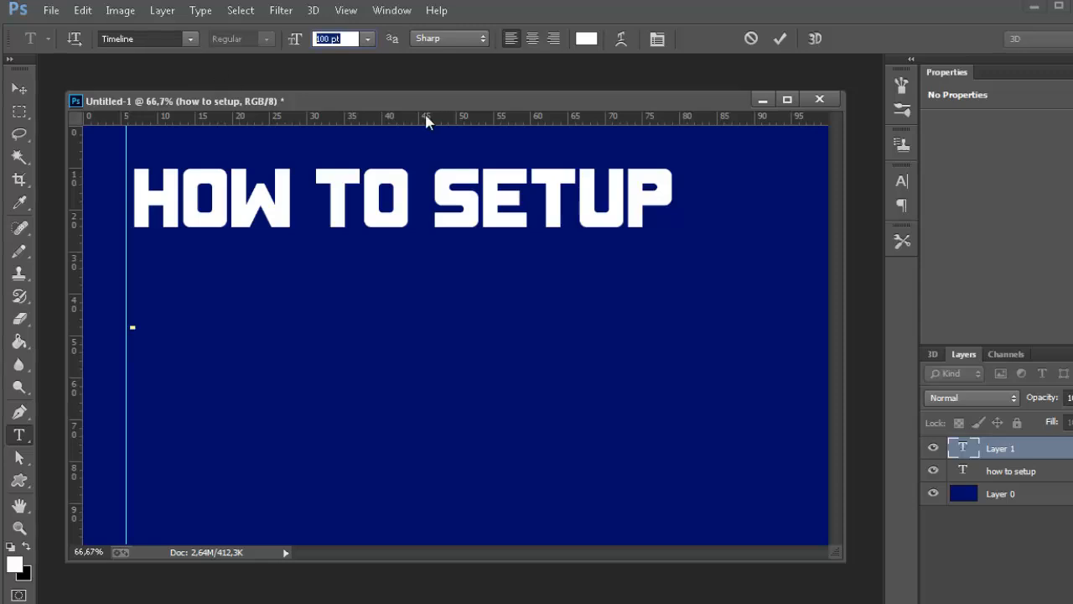
text(120)
key(Return)
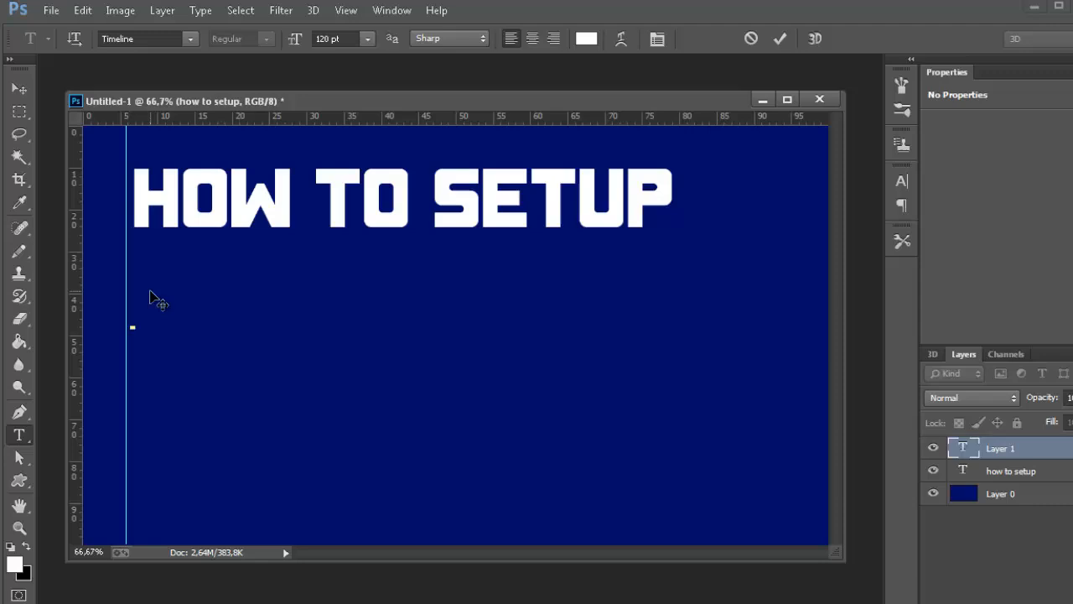
Set the colour of the second text line to yellow #ffe400.
click(585, 40)
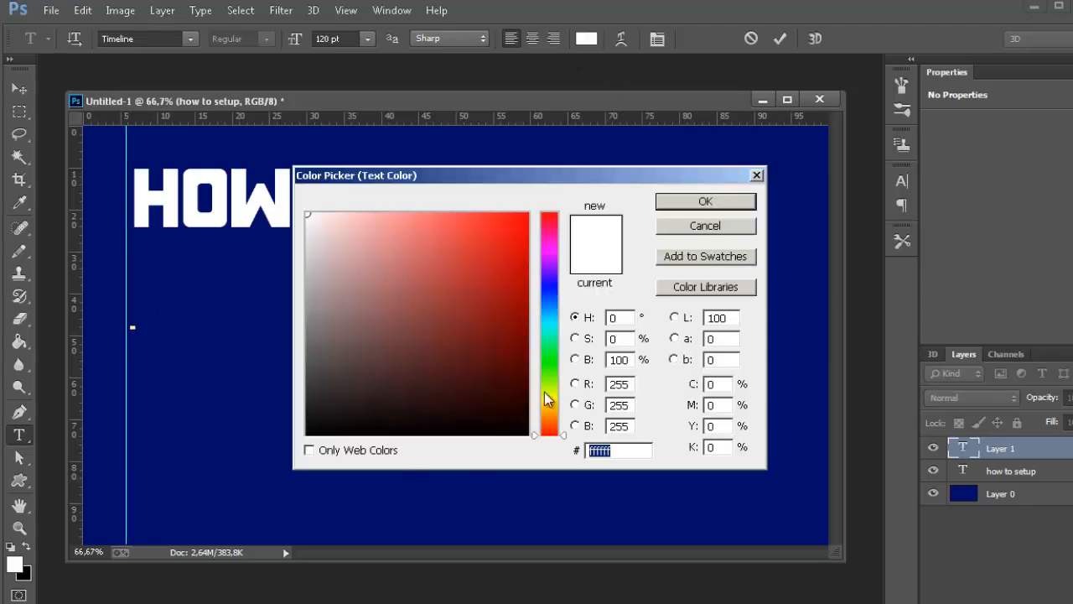
click(551, 400)
drag(554, 406, 551, 408)
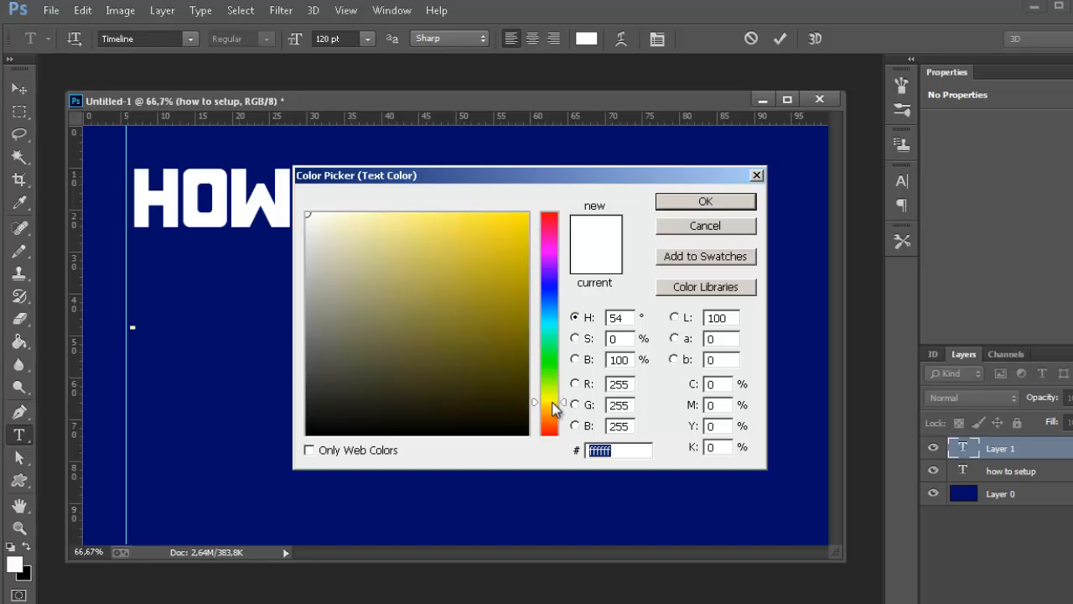
drag(456, 376, 677, 174)
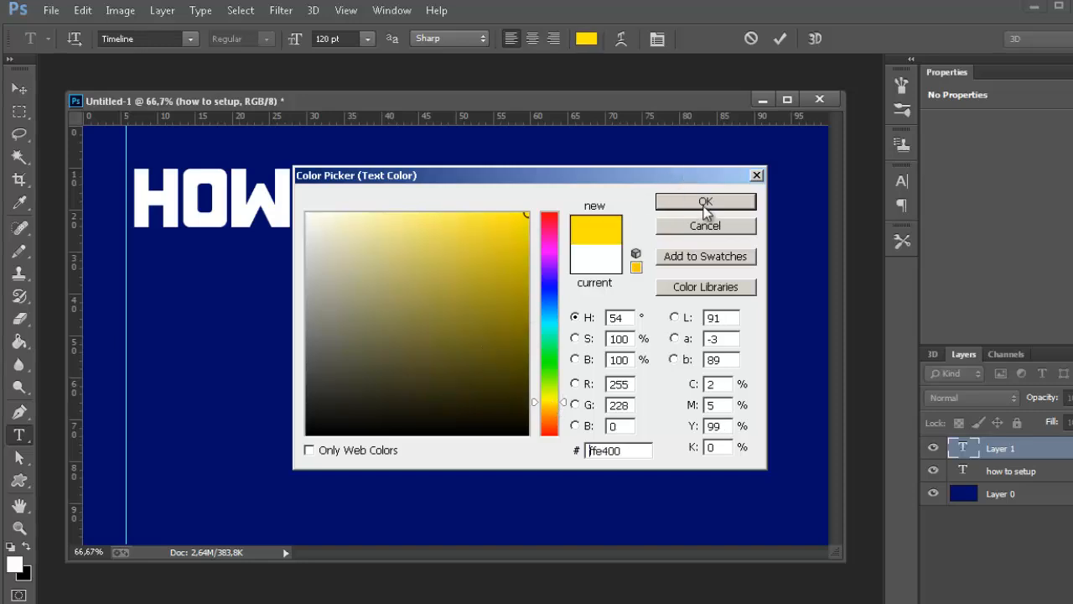
click(706, 203)
Enter "w3 Total" as the second text line.
text(W)
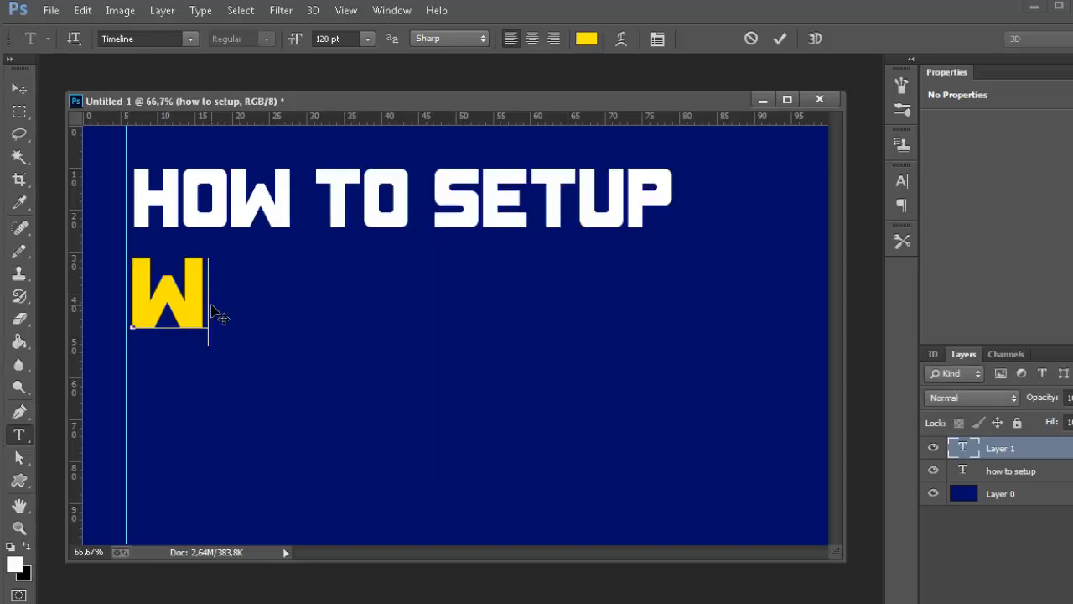
text(3)
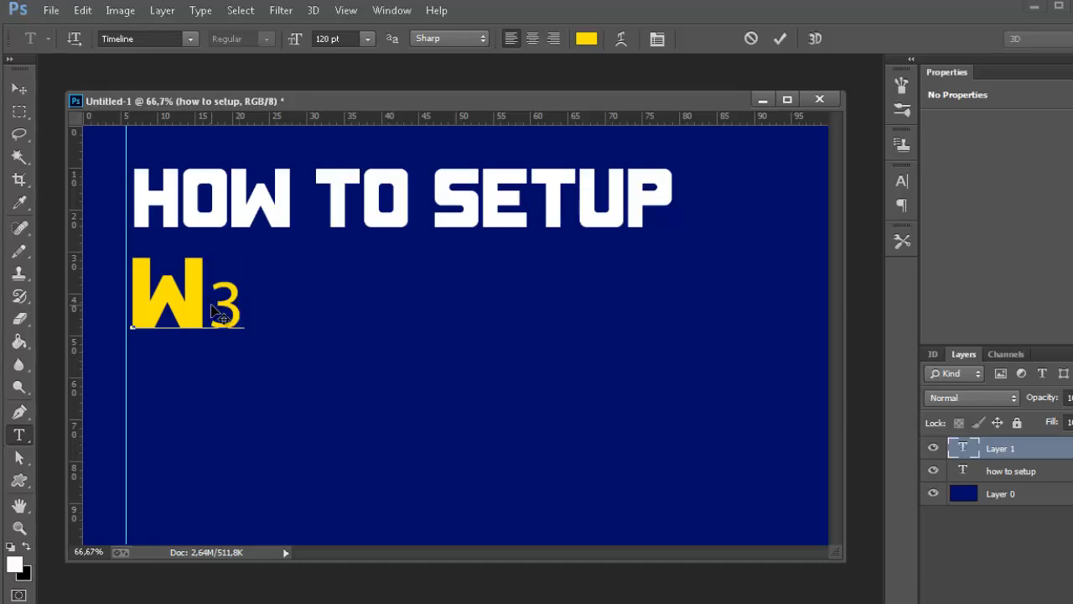
text( Tot)
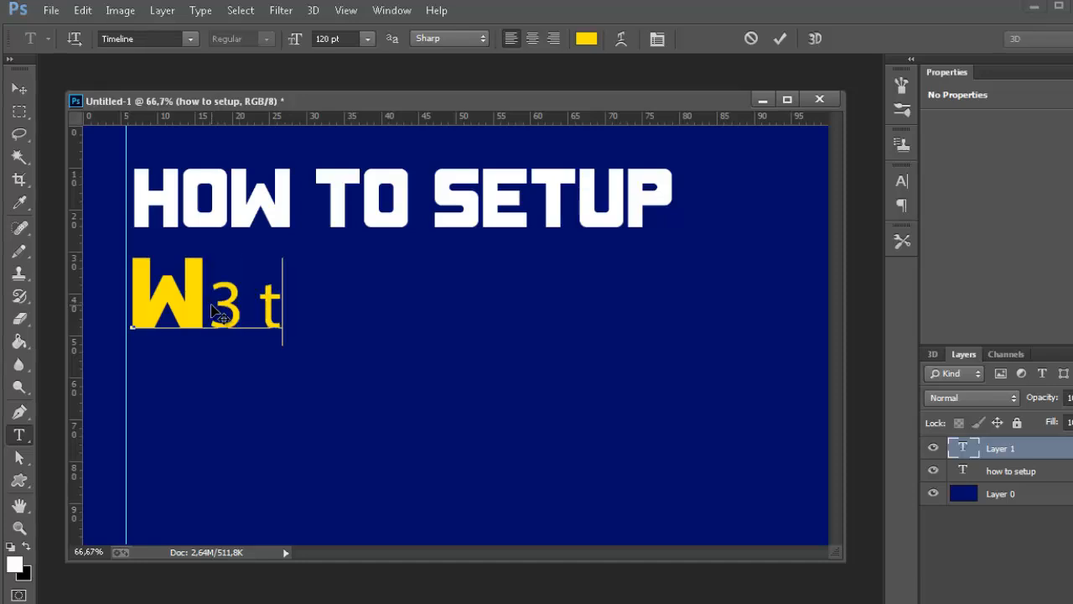
key(BackSpace)
key(BackSpace)
text(Total)
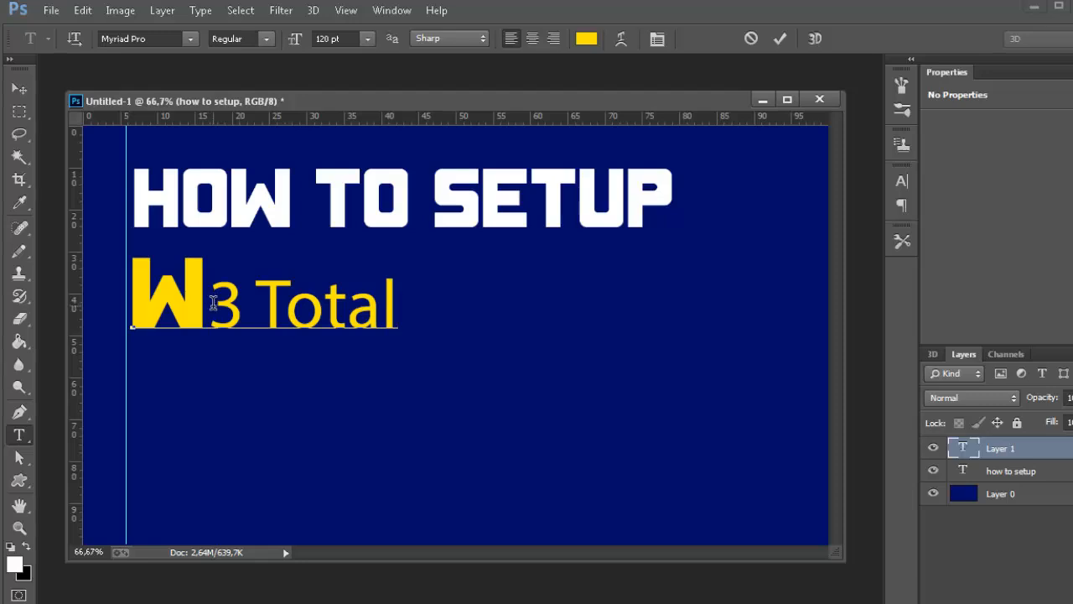
Set the font size of the digit 3 in the second text line to 180 pt.
drag(210, 302, 243, 308)
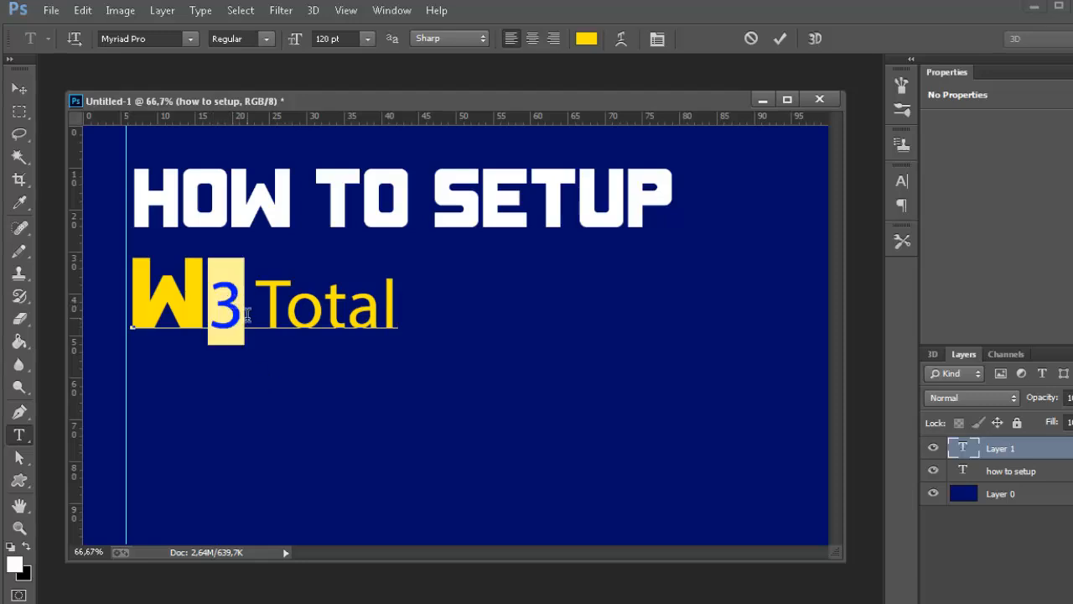
click(373, 36)
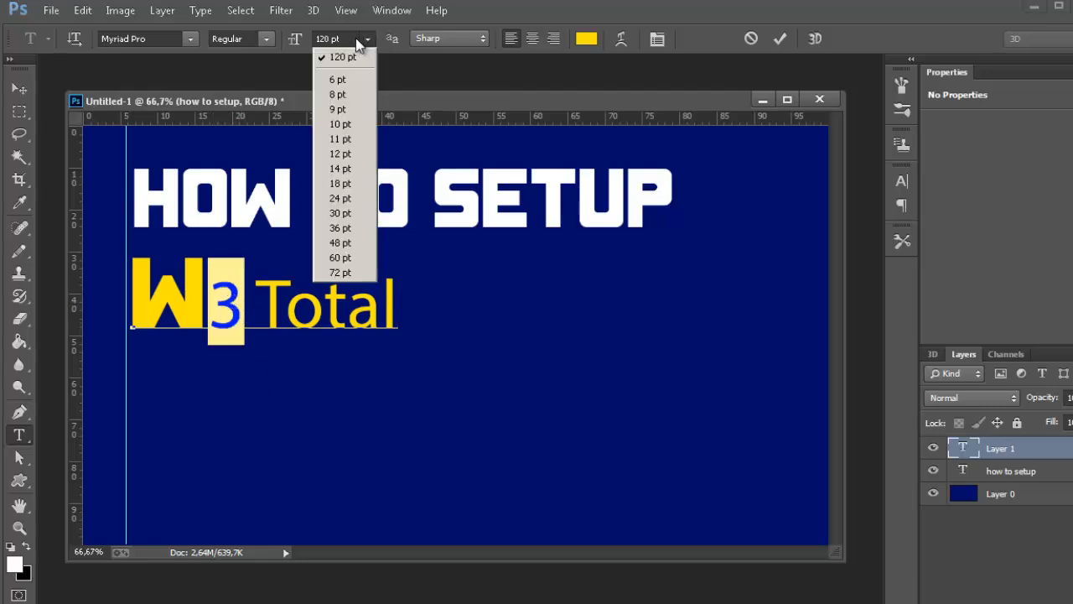
click(353, 38)
click(351, 37)
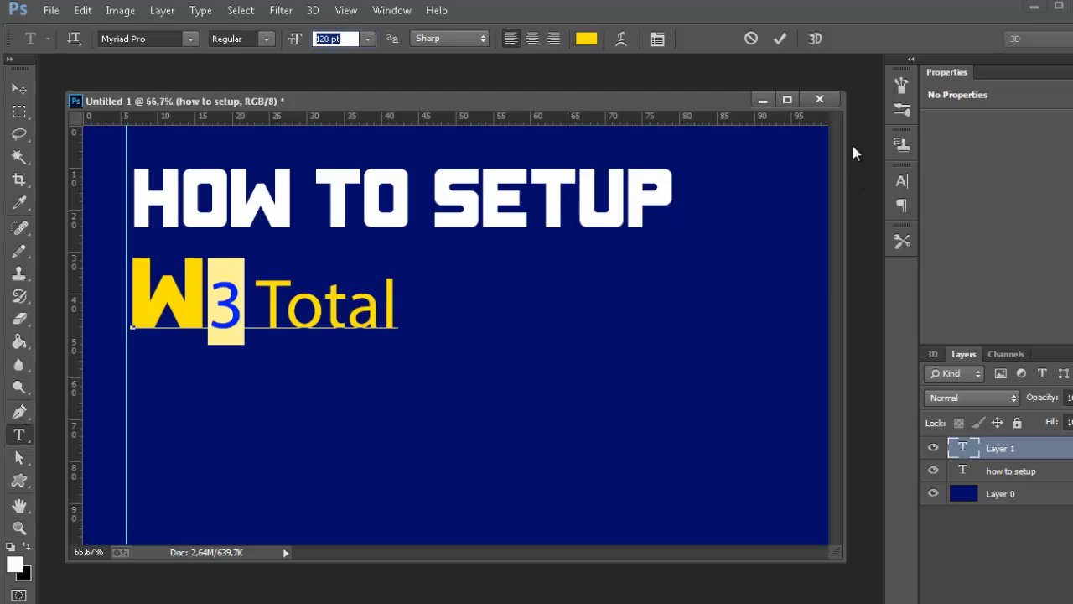
text(180)
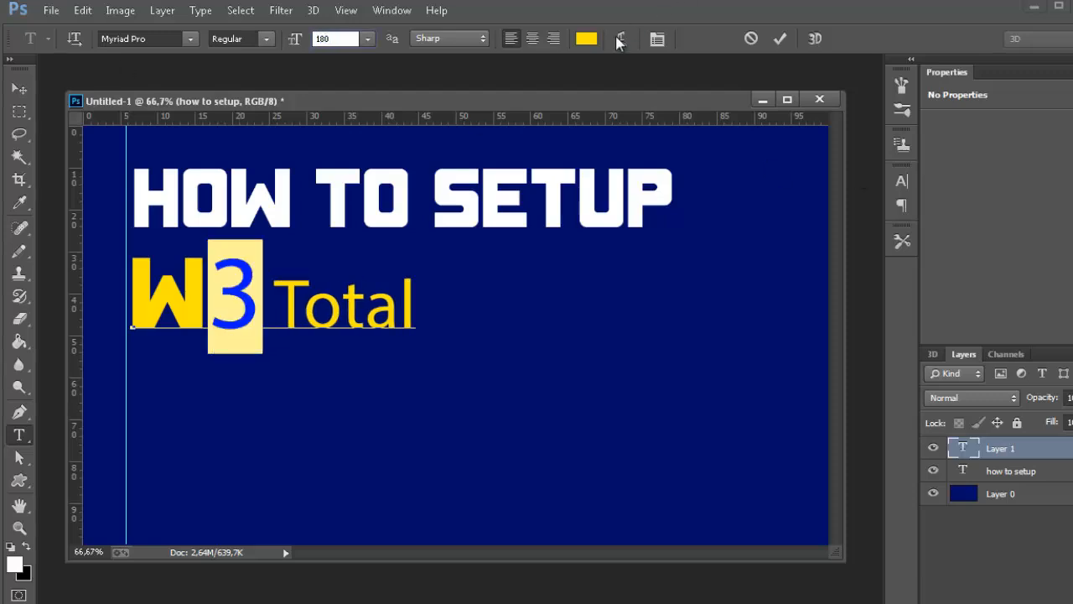
Change the font of the word "Total" to Timeline and commit the text line.
drag(277, 293, 425, 312)
click(191, 39)
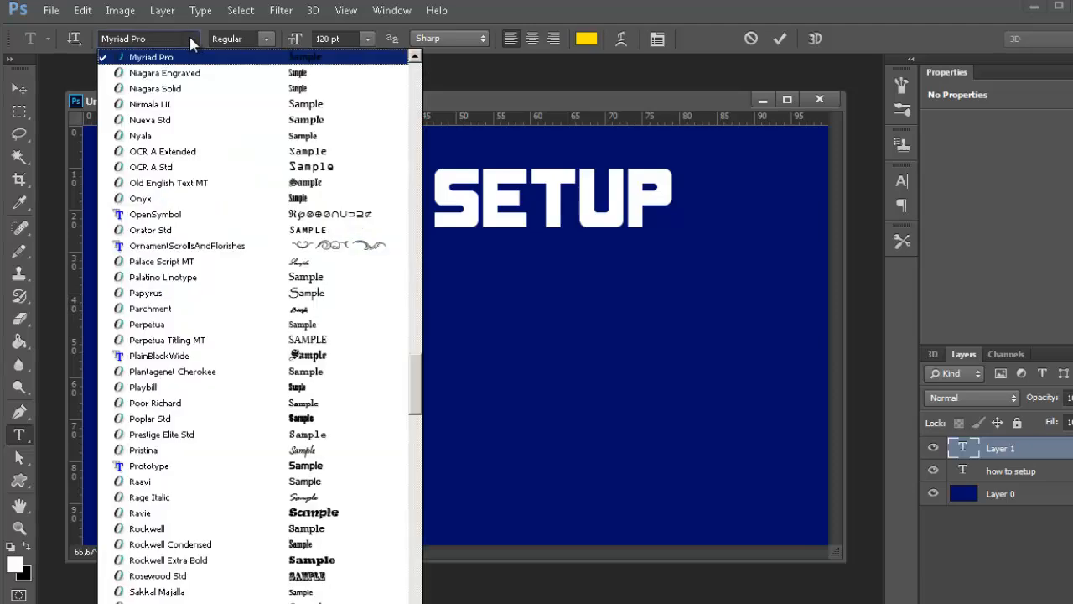
scroll(242, 376, down, 4)
scroll(241, 369, down, 8)
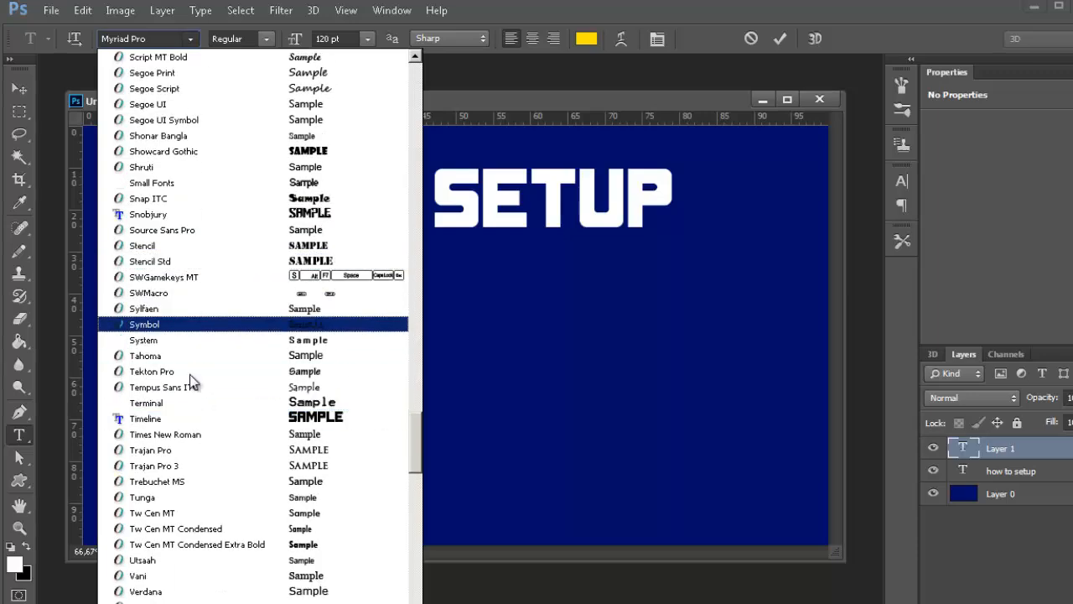
click(198, 421)
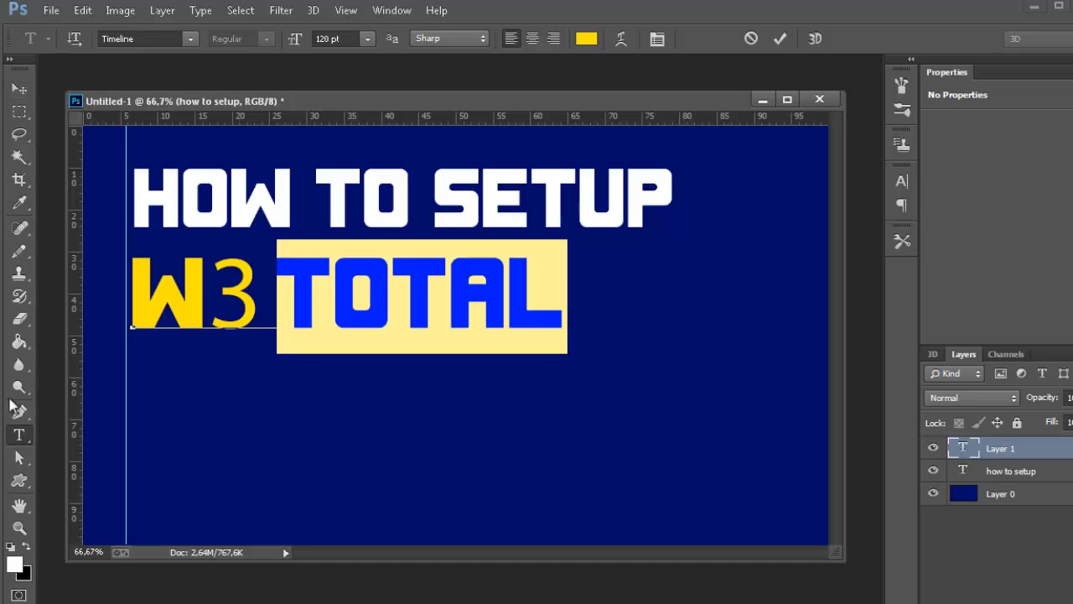
click(19, 386)
click(18, 88)
Add the text line "cache" as a separate text layer below "w3 Total".
click(18, 435)
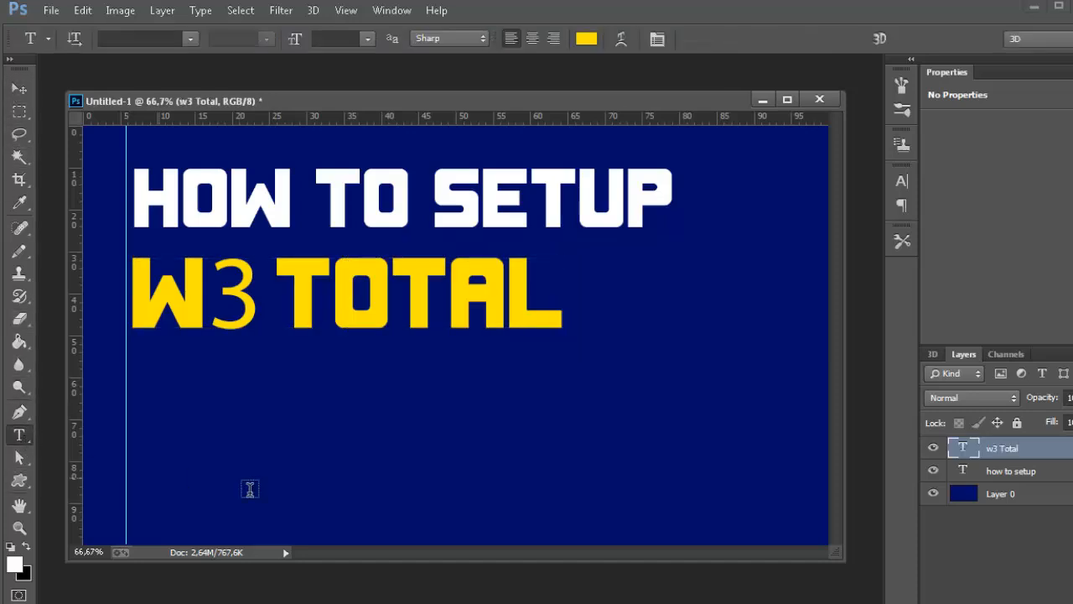
click(158, 414)
text(C)
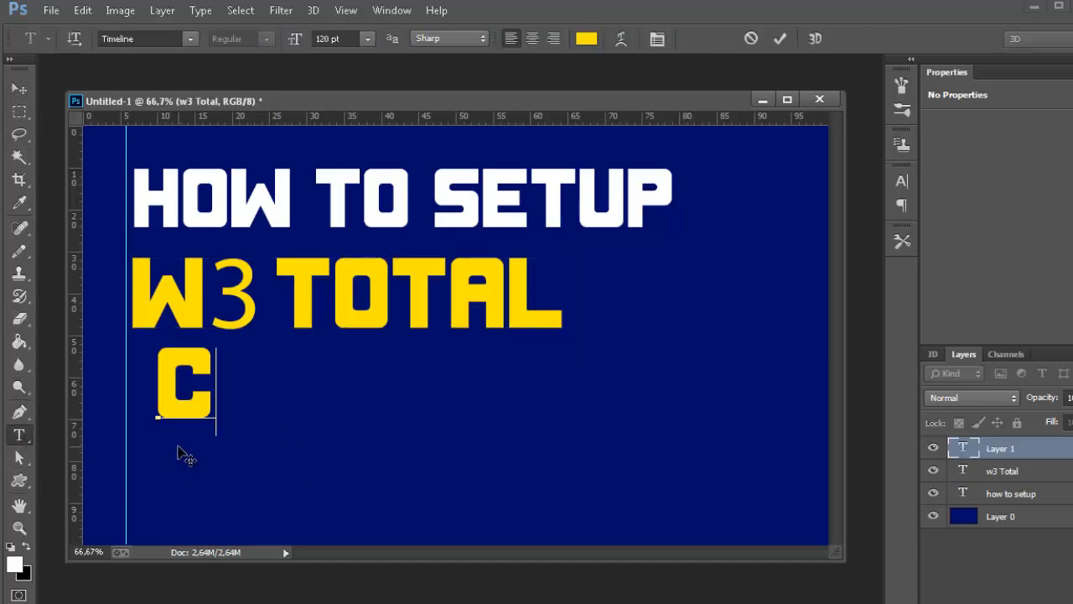
text(ACHE)
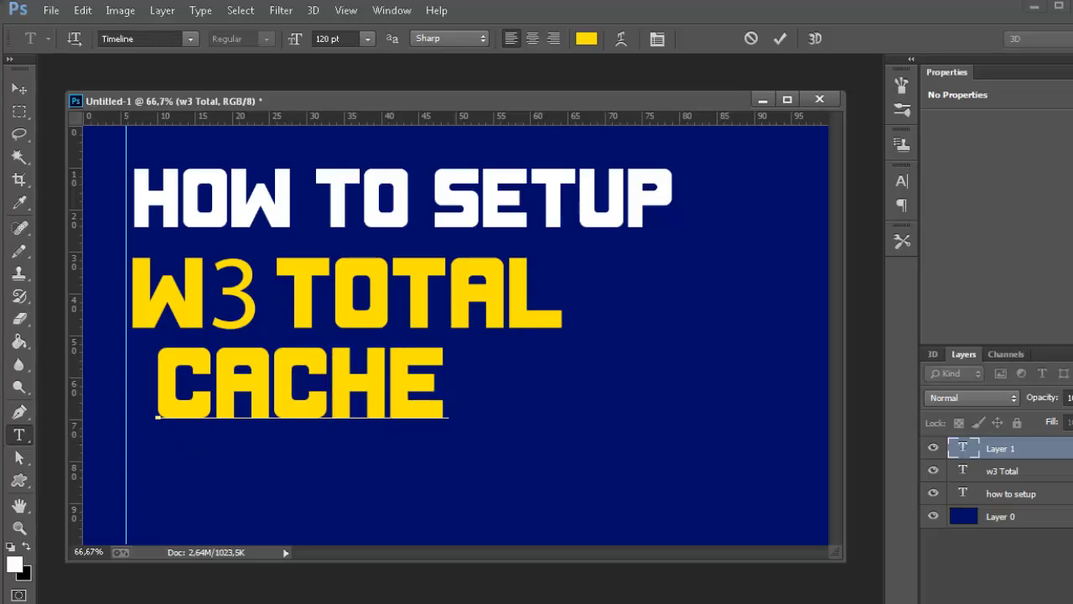
click(19, 88)
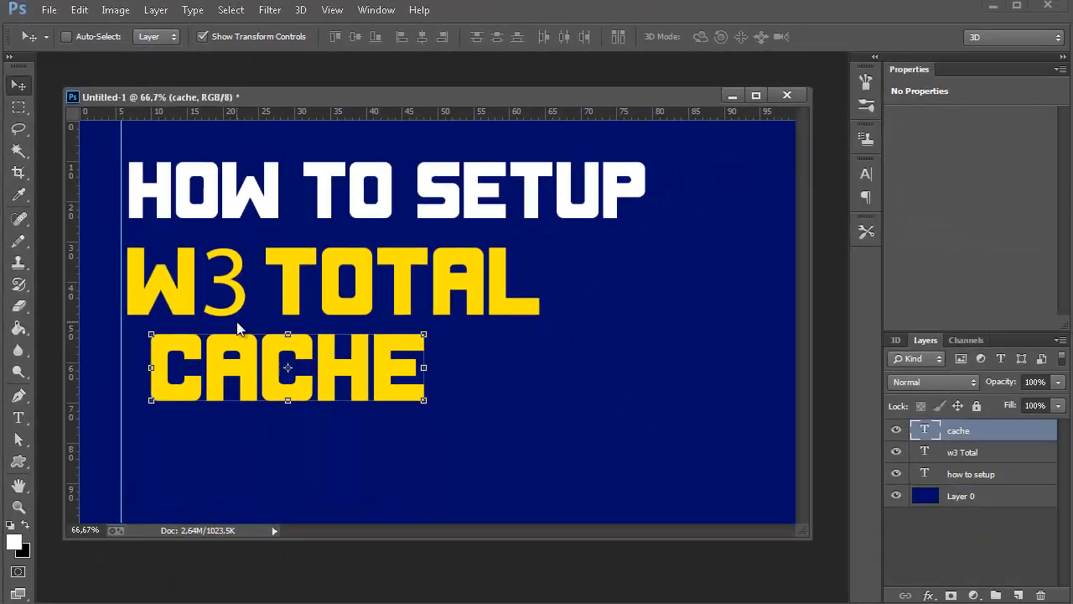
Nudge the "cache" text left onto the vertical guide and down to widen the gap below "w3 Total".
key(shift+Left)
key(shift+Left)
key(shift+Left)
key(shift+Left)
key(shift+Left)
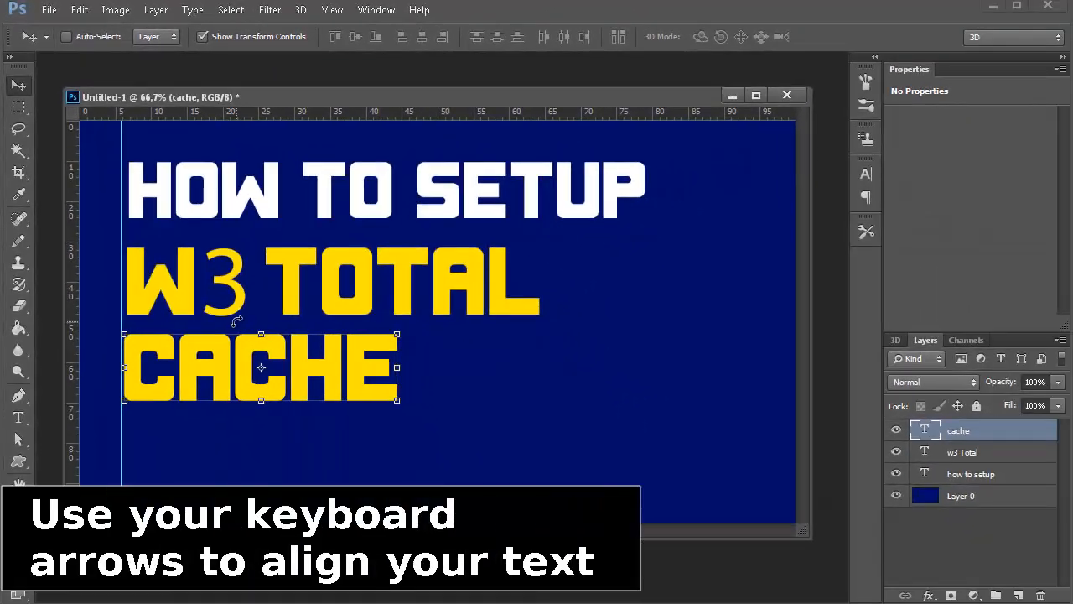
key(Down)
key(Down)
key(Down)
key(Down)
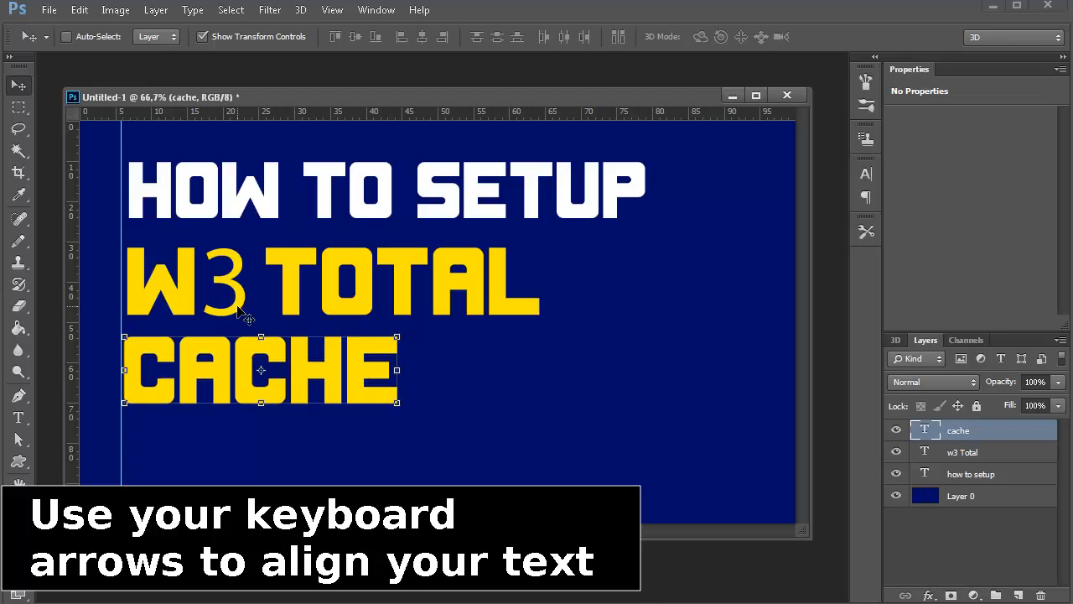
key(Down)
key(Down)
key(Down)
key(Down)
key(Left)
key(Left)
key(Left)
key(Left)
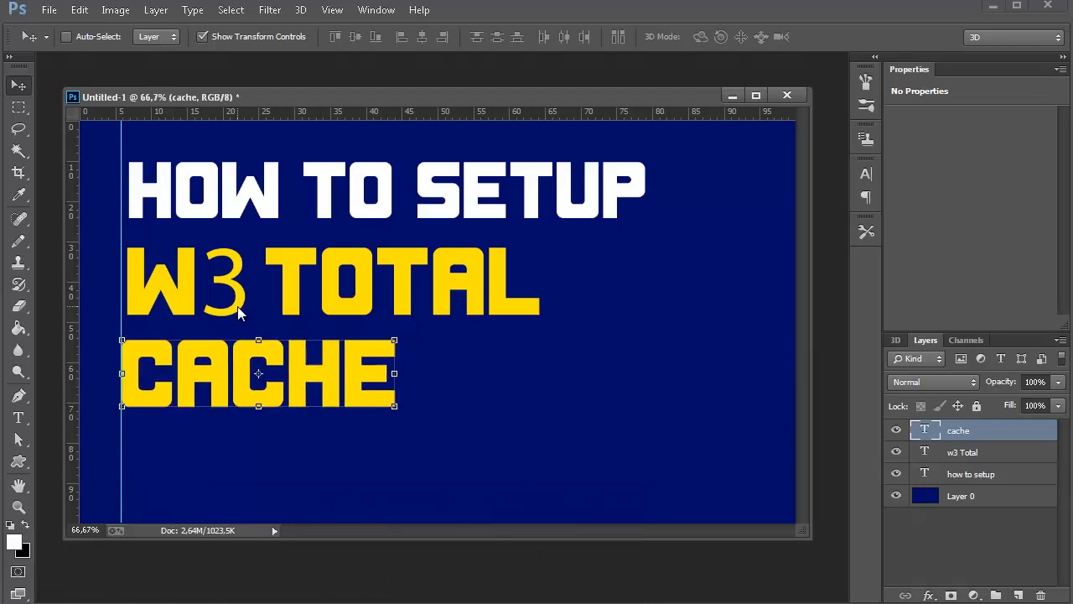
key(Down)
key(Down)
key(Down)
key(Down)
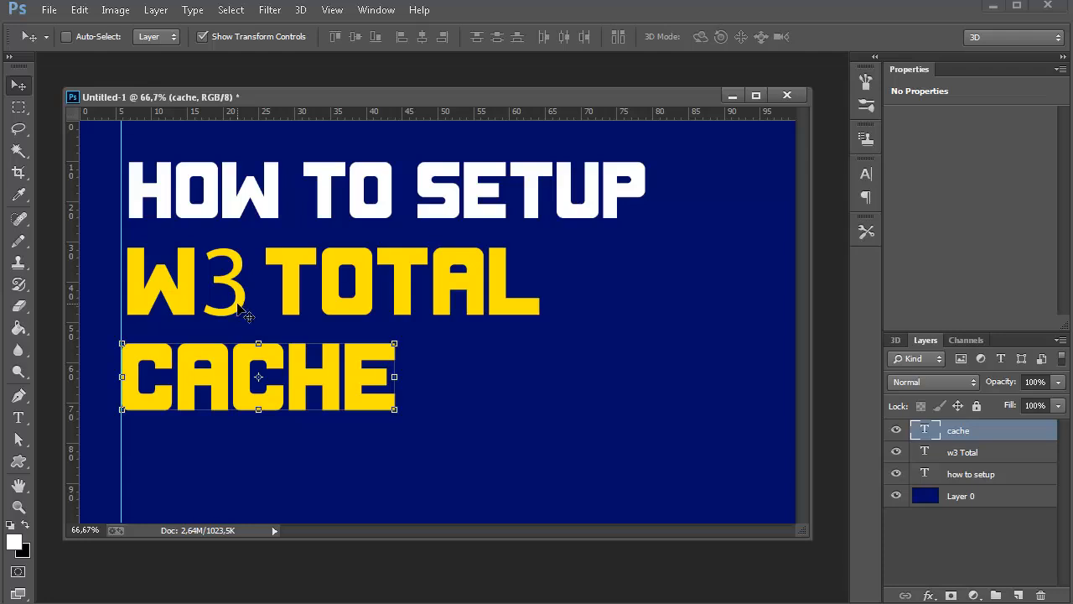
key(Down)
key(Down)
key(Down)
key(Down)
key(Down)
key(Down)
key(Down)
key(Down)
key(Down)
key(Down)
key(Down)
key(Down)
key(Down)
key(Down)
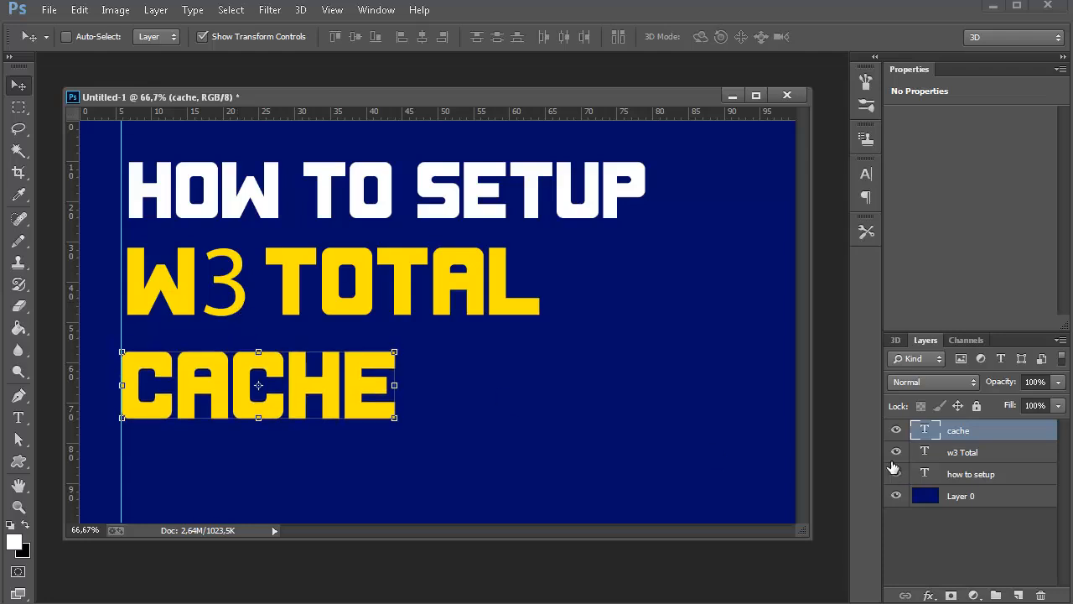
Nudge the "w3 Total" text left onto the vertical guide and down closer to the "cache" line.
click(988, 454)
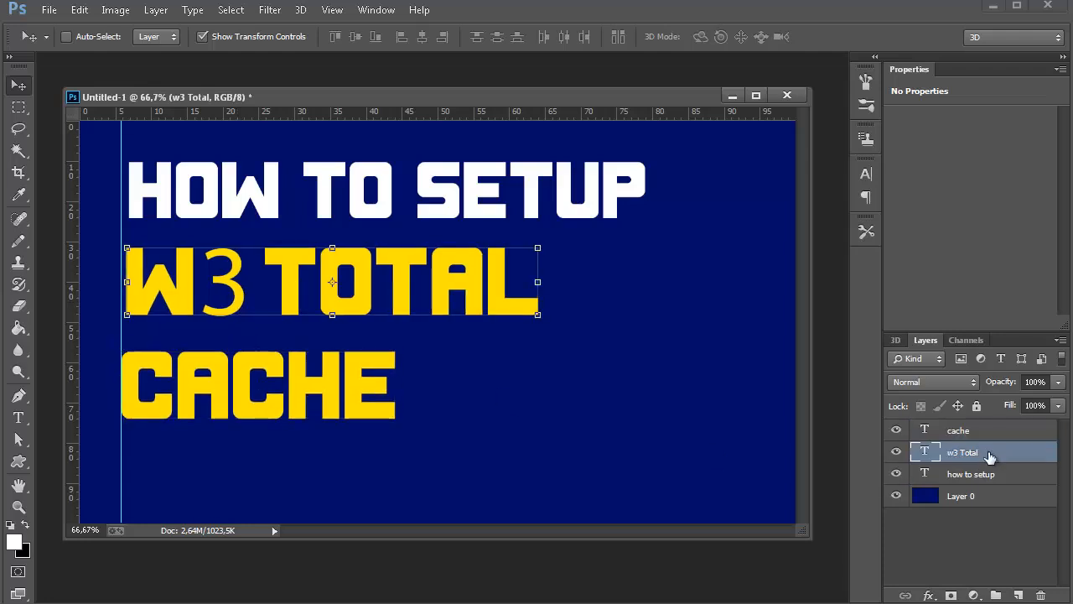
key(Left)
key(Left)
key(Left)
key(Left)
key(Left)
key(Left)
key(Down)
key(Down)
key(Down)
key(Down)
key(Down)
key(Down)
key(Down)
key(Down)
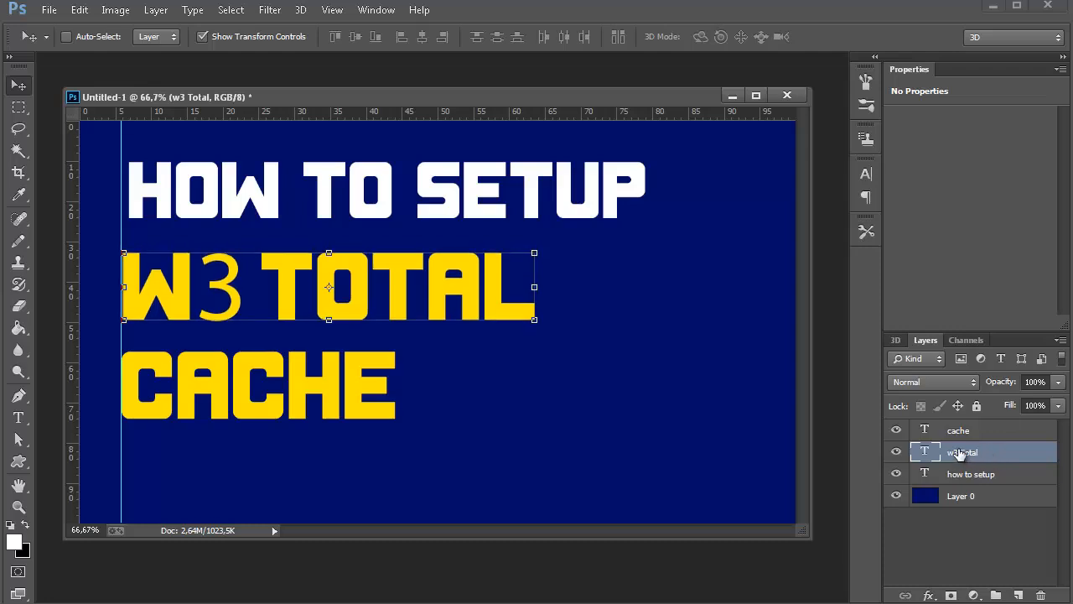
key(Down)
key(Down)
key(Down)
key(Down)
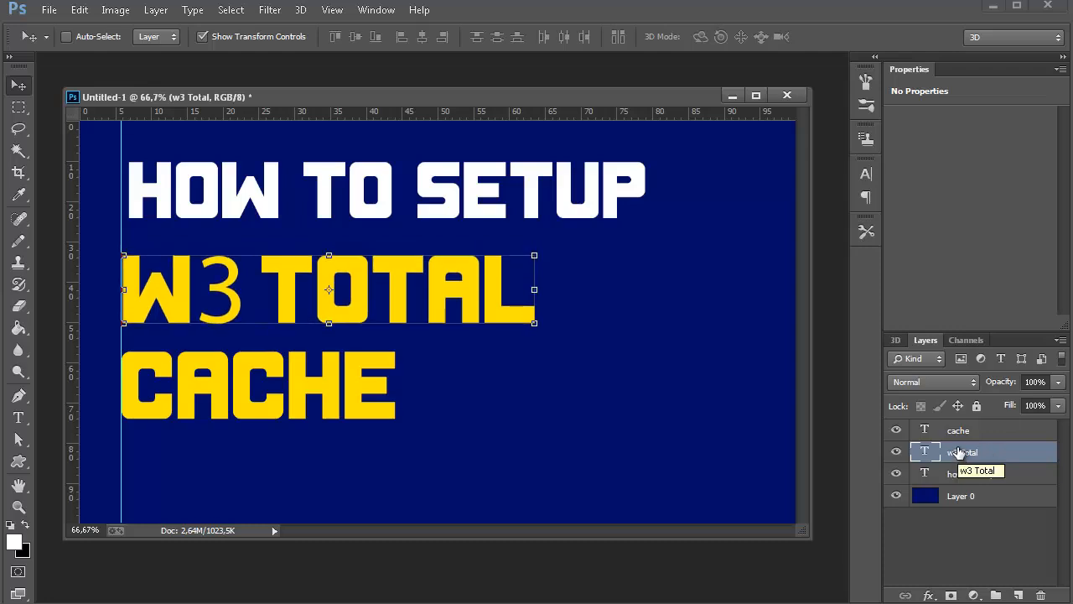
key(Left)
key(Left)
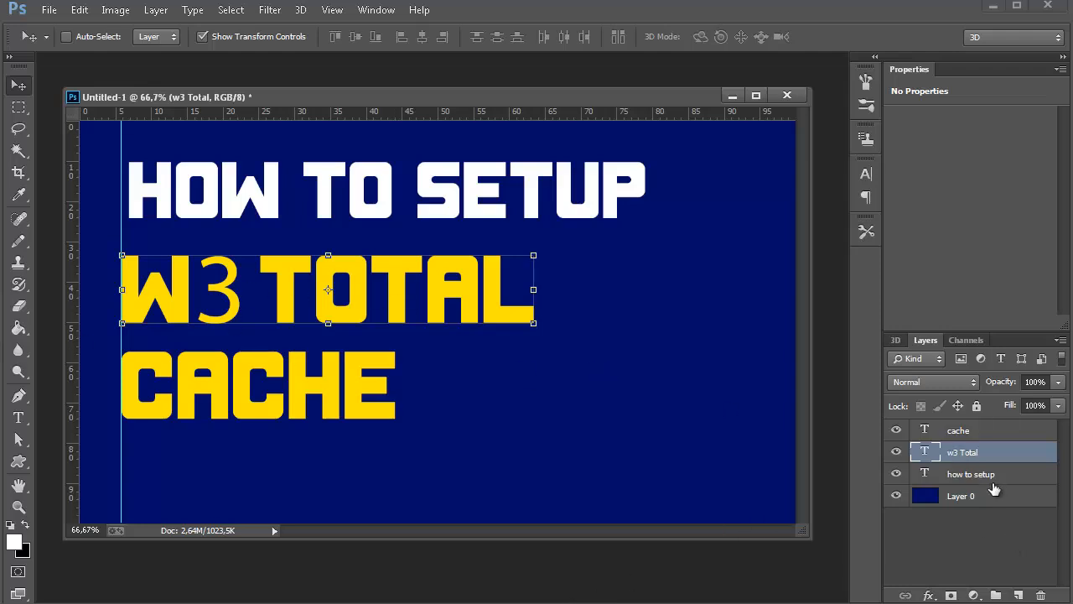
Nudge the "how to setup" text left to the vertical guide and slightly down toward "w3 Total".
click(925, 478)
key(Left)
key(Left)
key(Left)
key(Left)
key(Left)
key(Left)
key(Left)
key(Left)
key(Left)
key(Left)
key(Left)
key(Left)
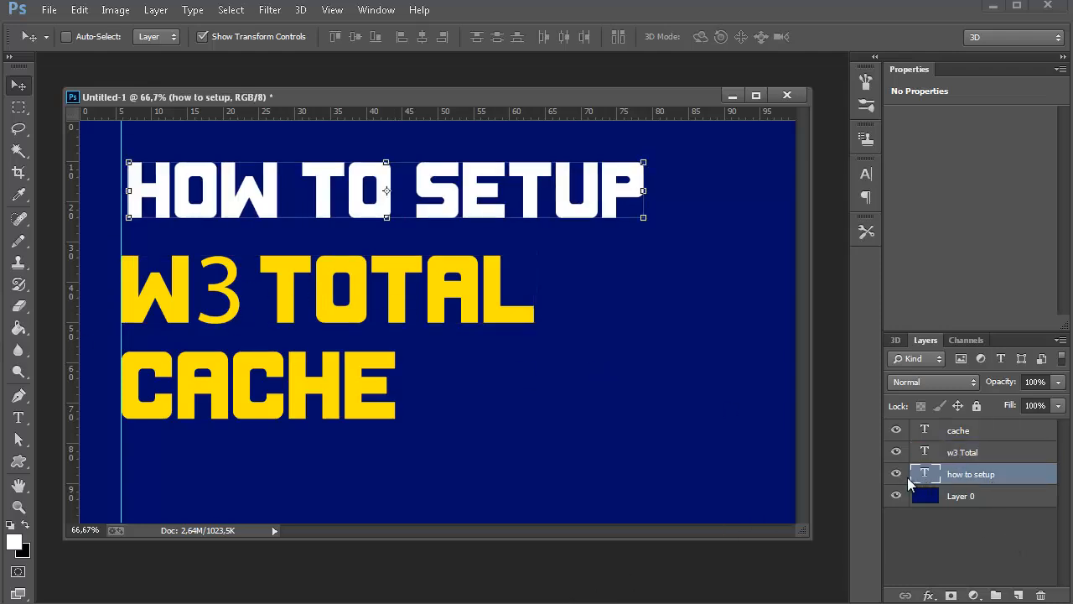
key(Down)
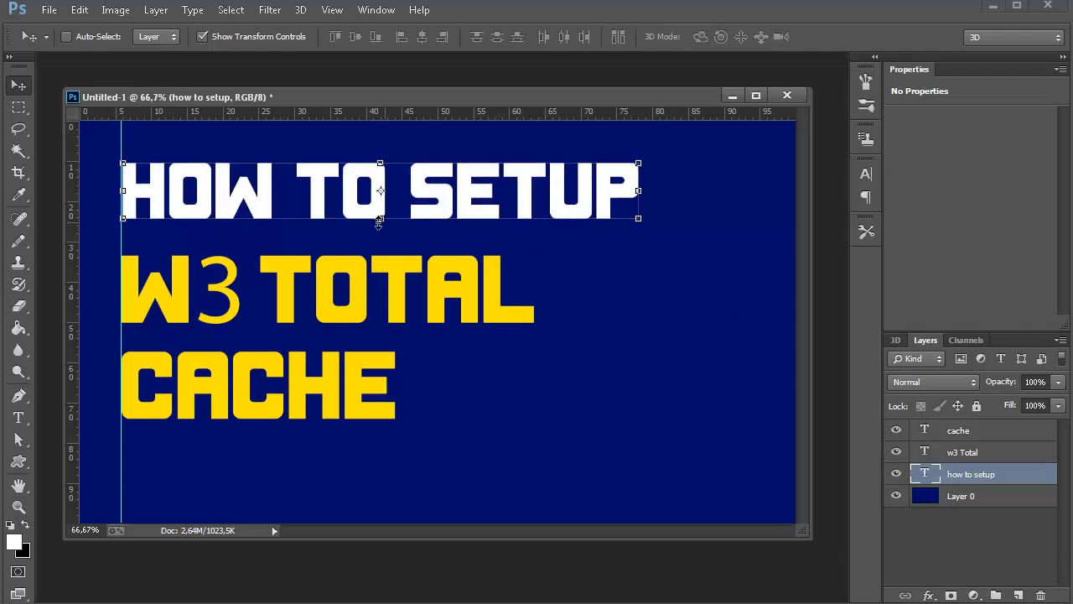
key(Left)
key(Left)
key(Left)
key(Left)
key(Left)
key(Left)
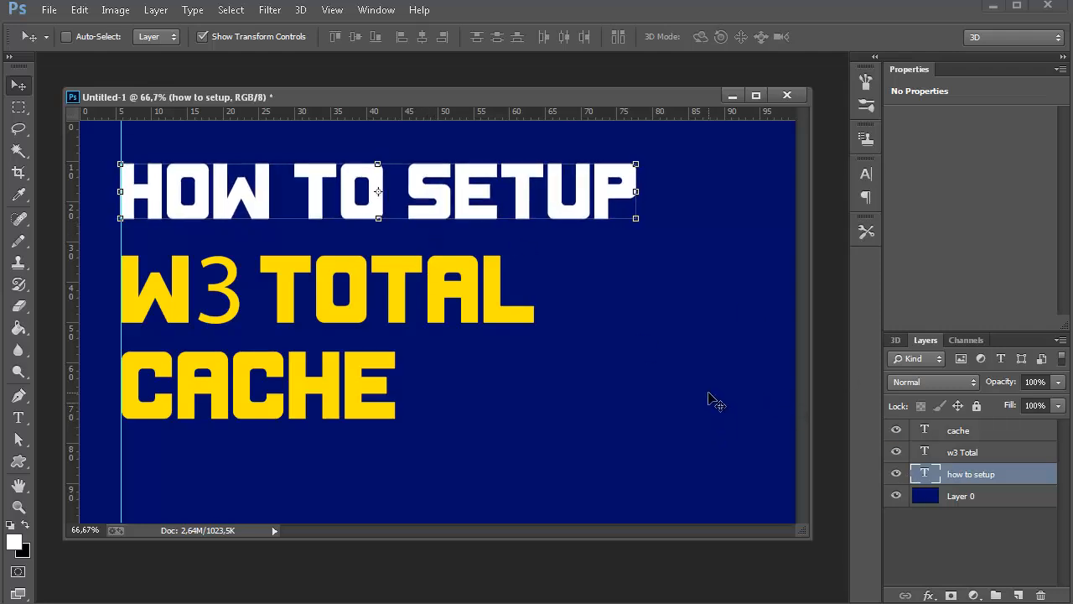
key(Down)
key(Down)
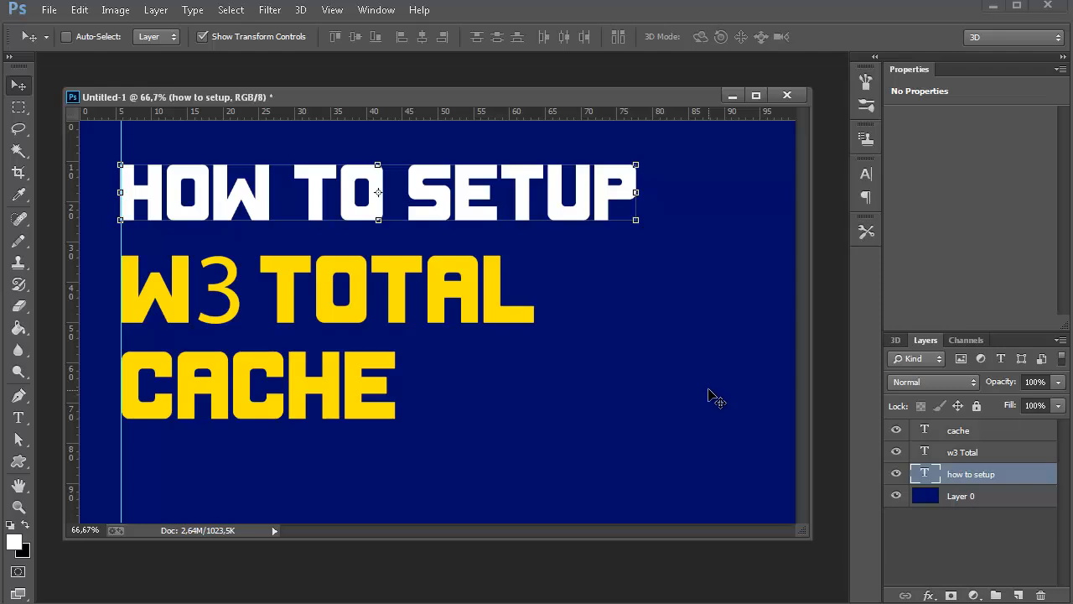
key(Right)
key(Left)
key(Left)
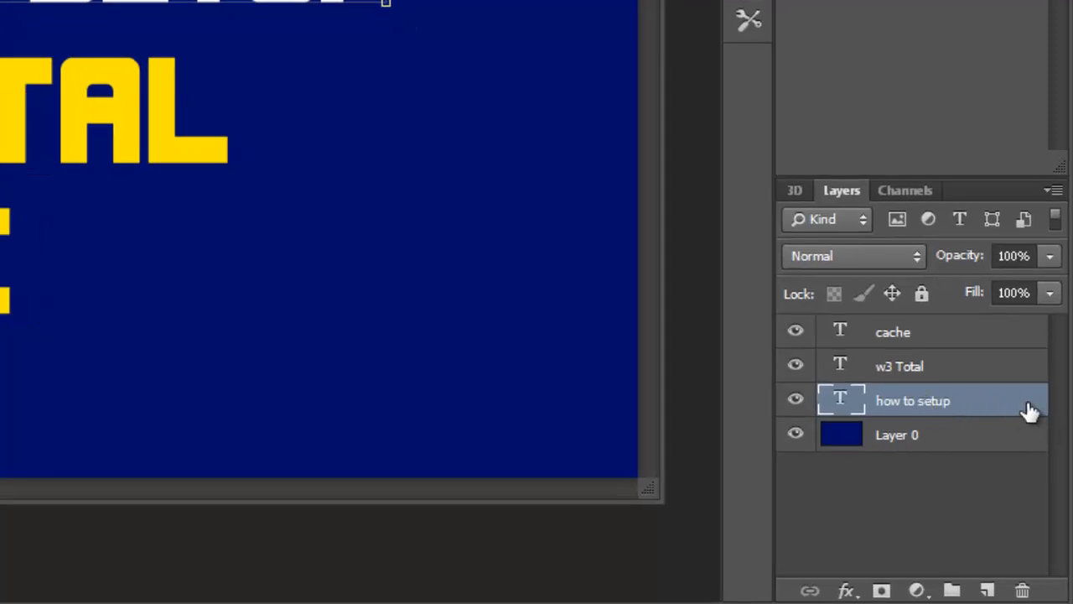
Apply a Bevel & Emboss layer style with a depth of 50% to the "how to setup" text.
double_click(1030, 411)
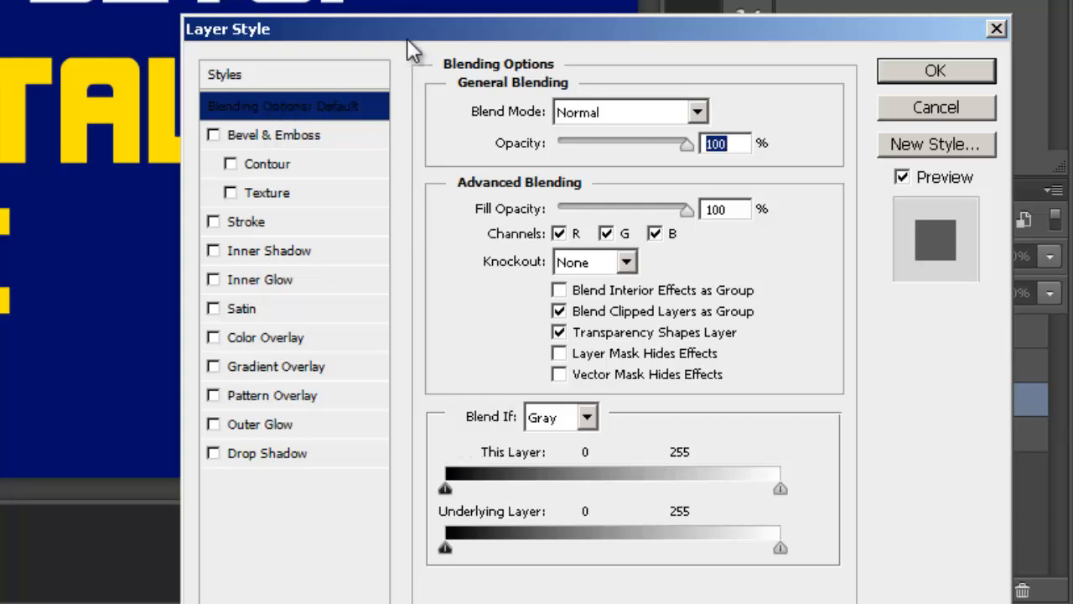
drag(407, 38, 7, 0)
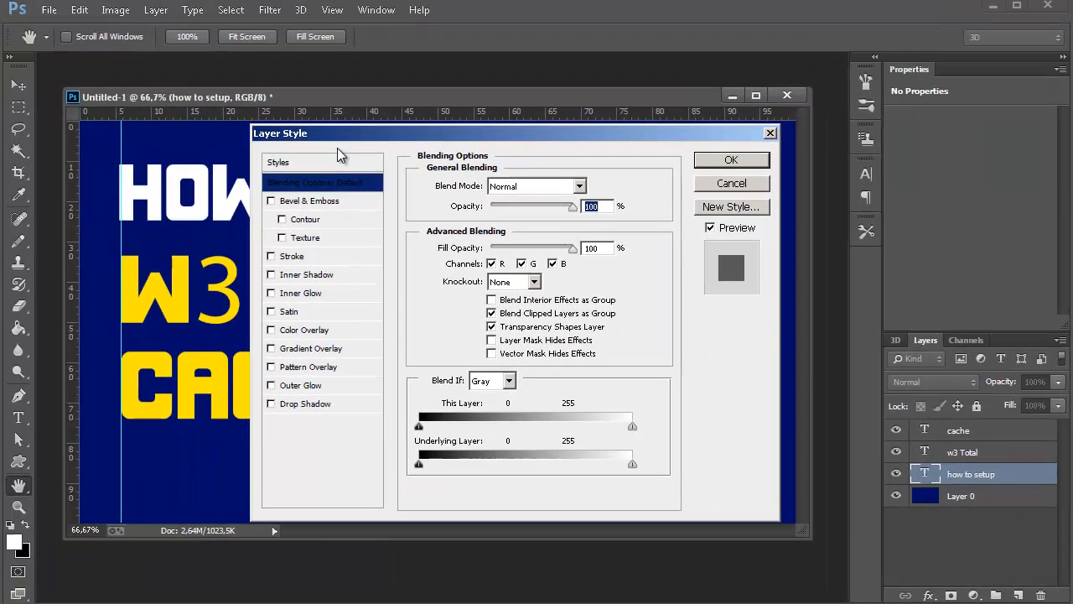
drag(362, 144, 452, 164)
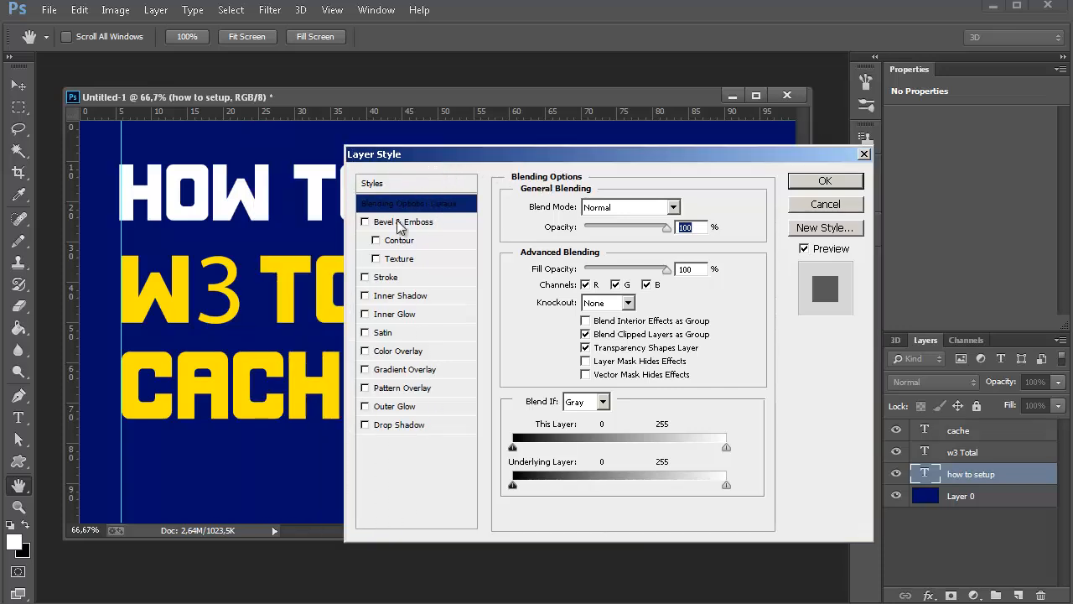
click(380, 225)
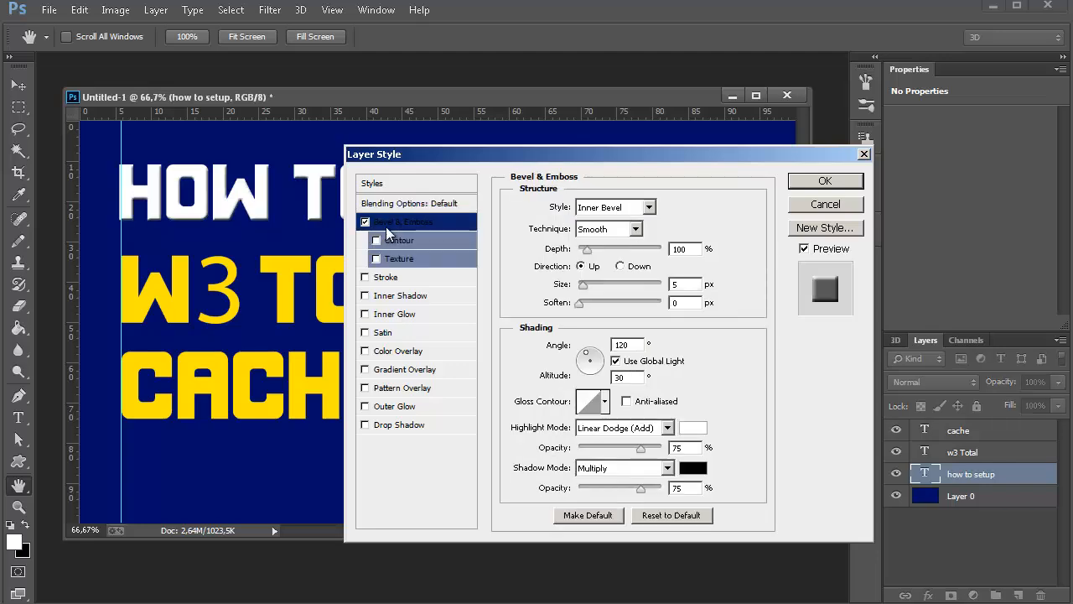
drag(578, 155, 696, 197)
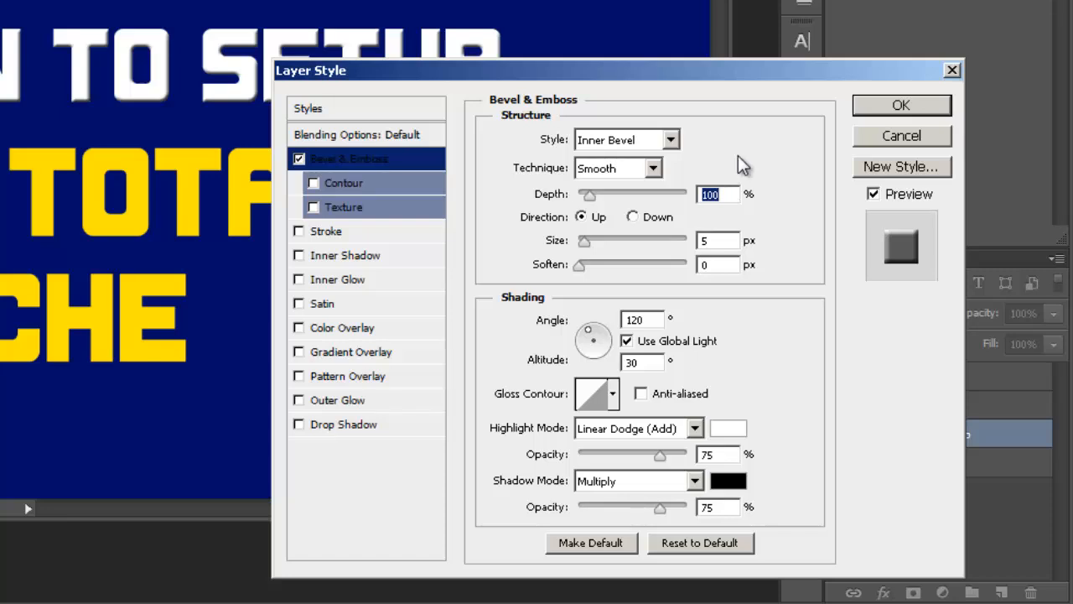
text(50)
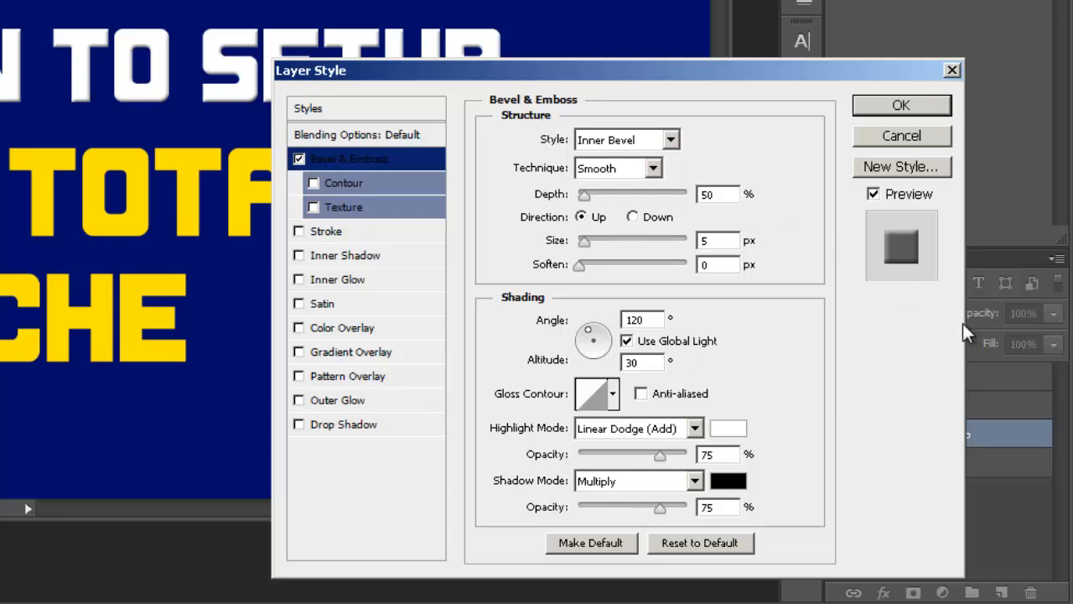
click(902, 111)
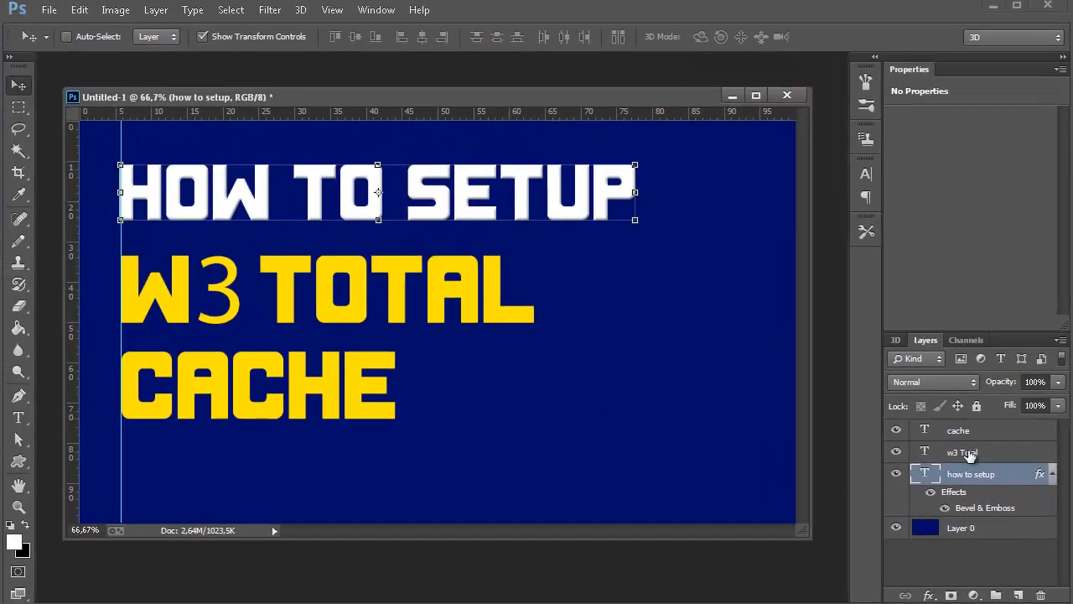
Add a Bevel & Emboss effect with a depth of 50% to the "w3 Total" text layer.
click(928, 406)
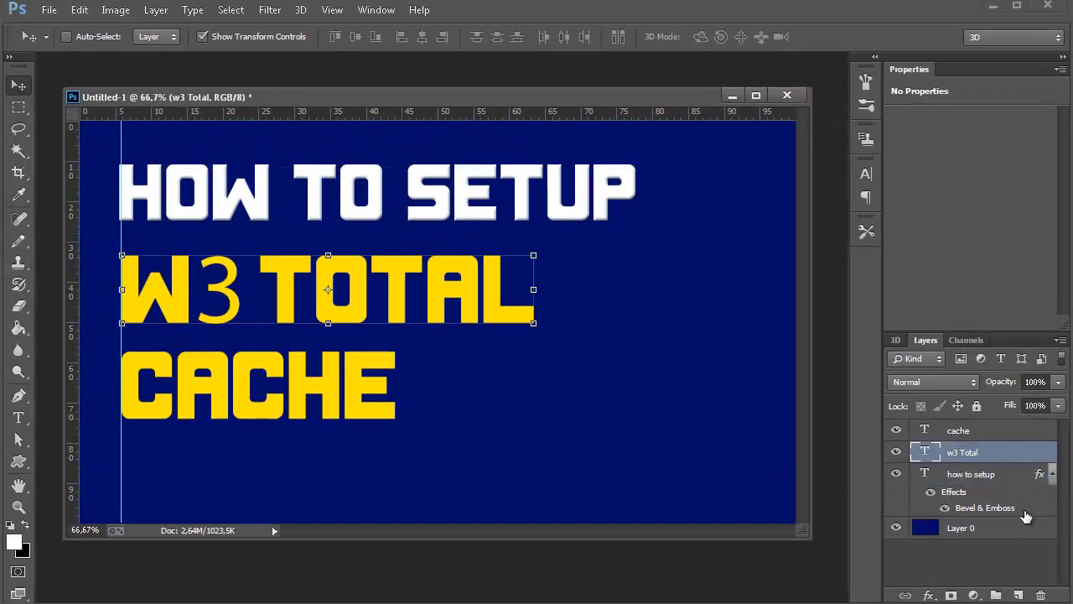
double_click(1040, 453)
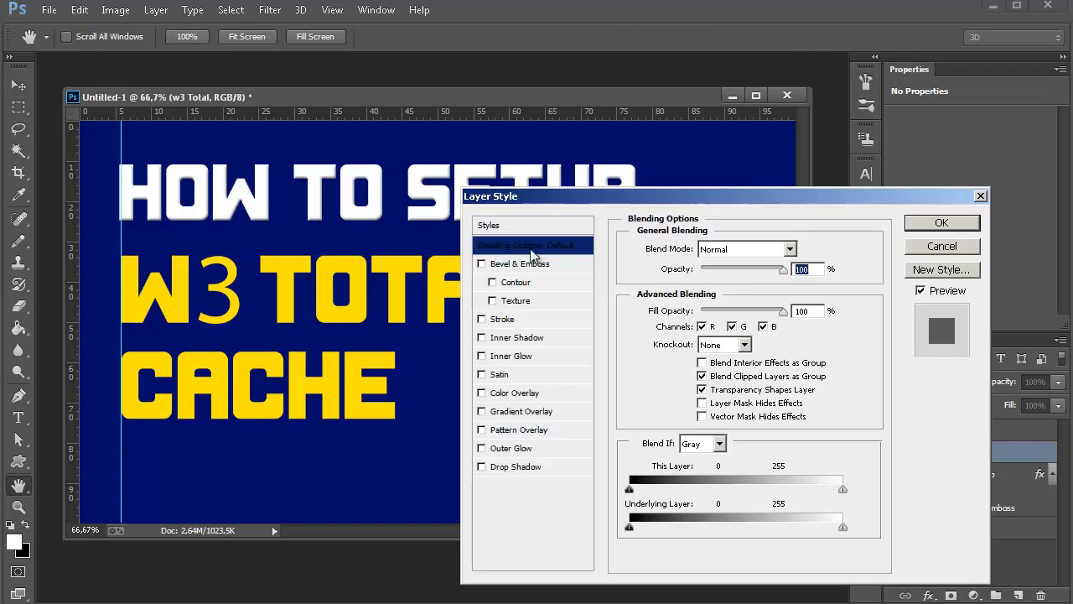
click(515, 265)
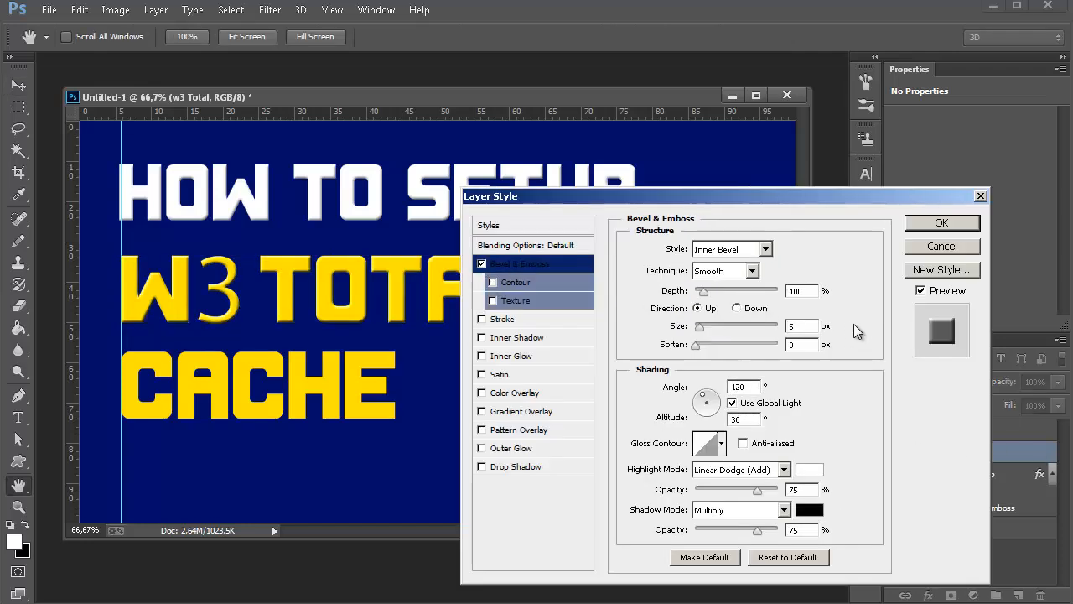
text(50)
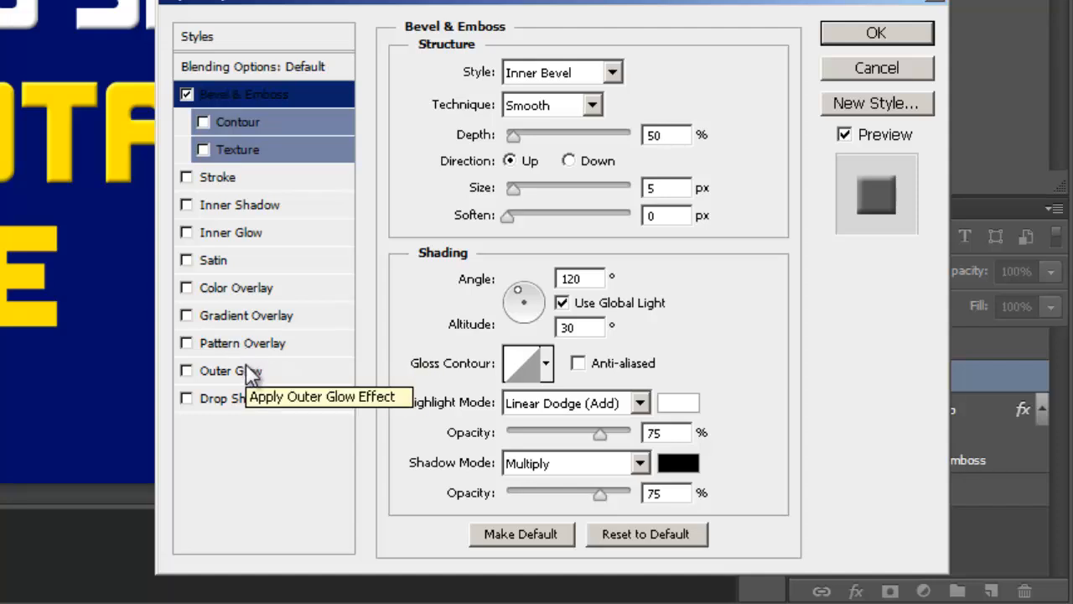
Add an Outer Glow to the "w3 Total" layer with Normal blend mode and 100% opacity.
click(231, 371)
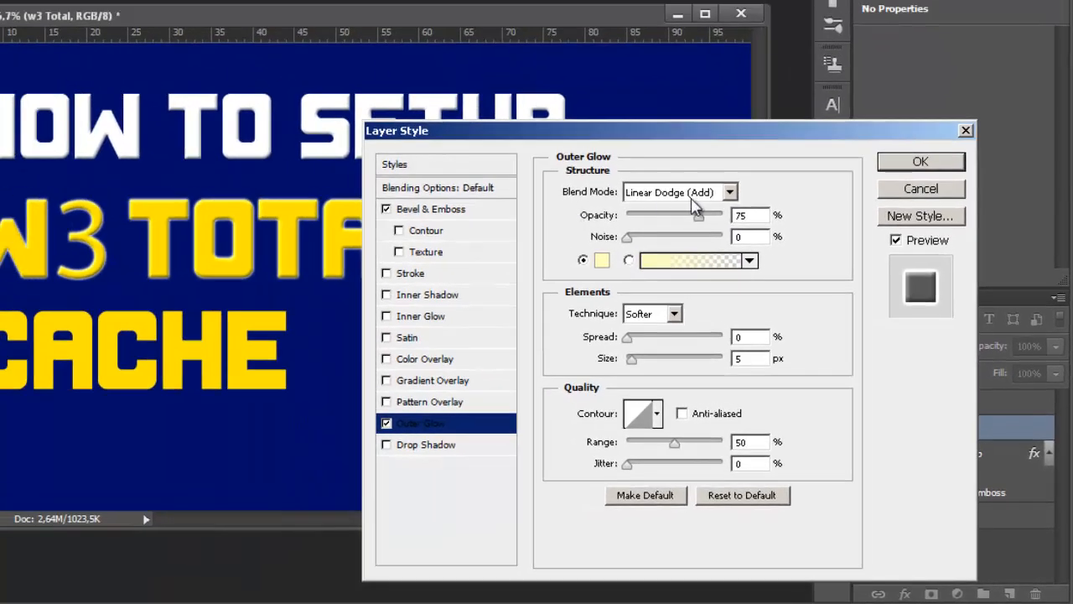
click(693, 195)
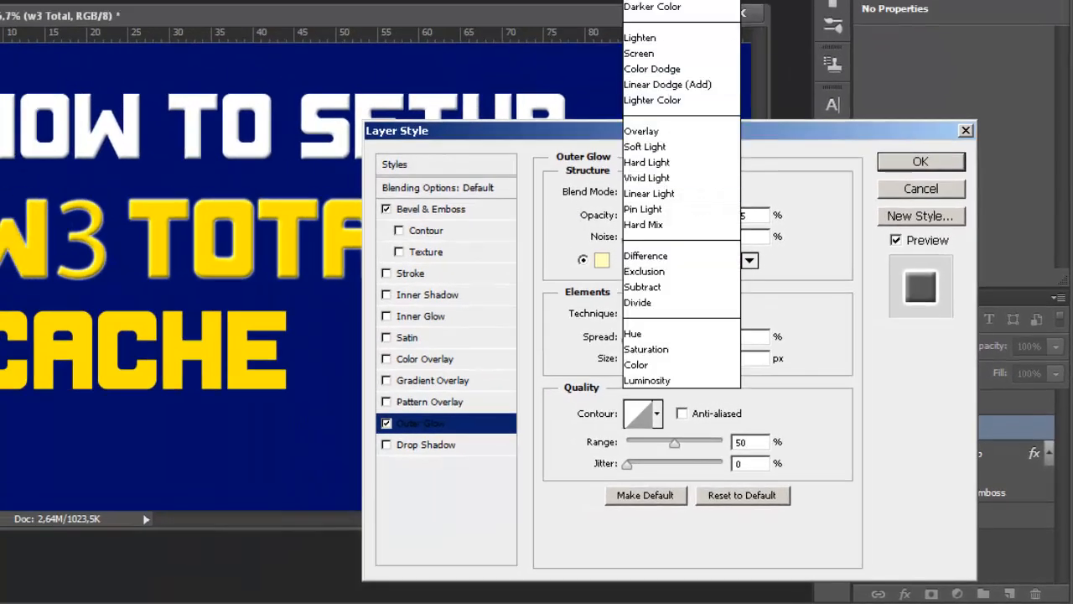
click(671, 0)
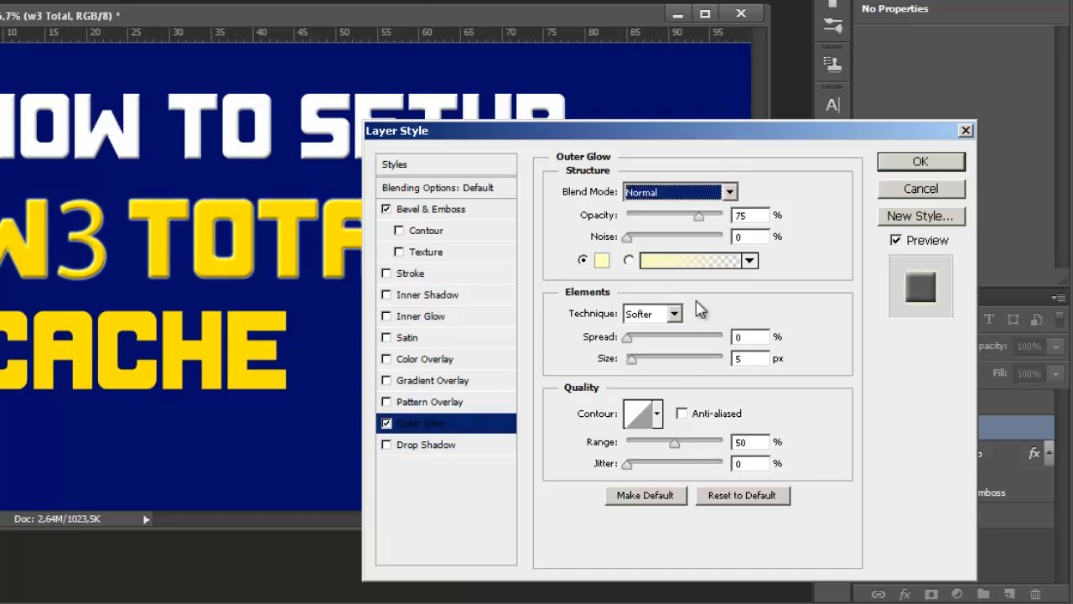
drag(697, 214, 761, 218)
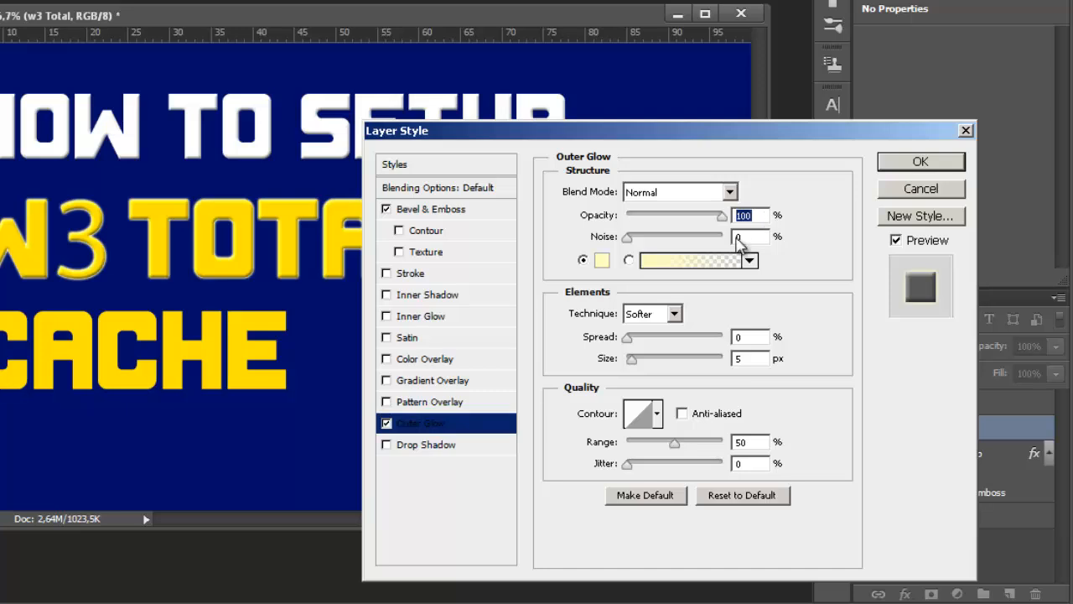
Set the Outer Glow color of the "w3 Total" layer to white (ffffff).
click(601, 261)
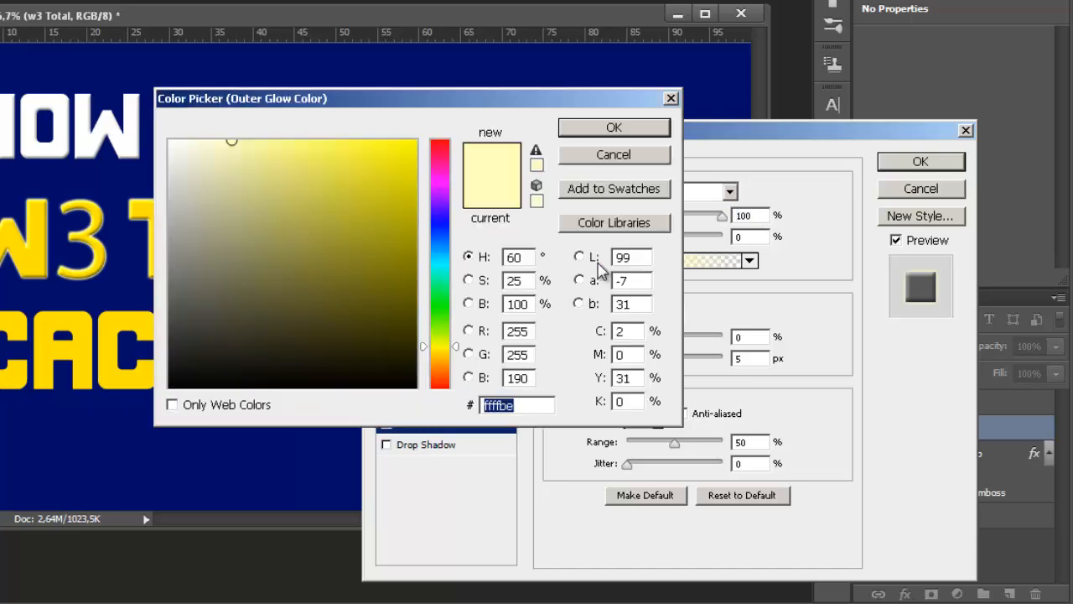
drag(354, 118, 730, 316)
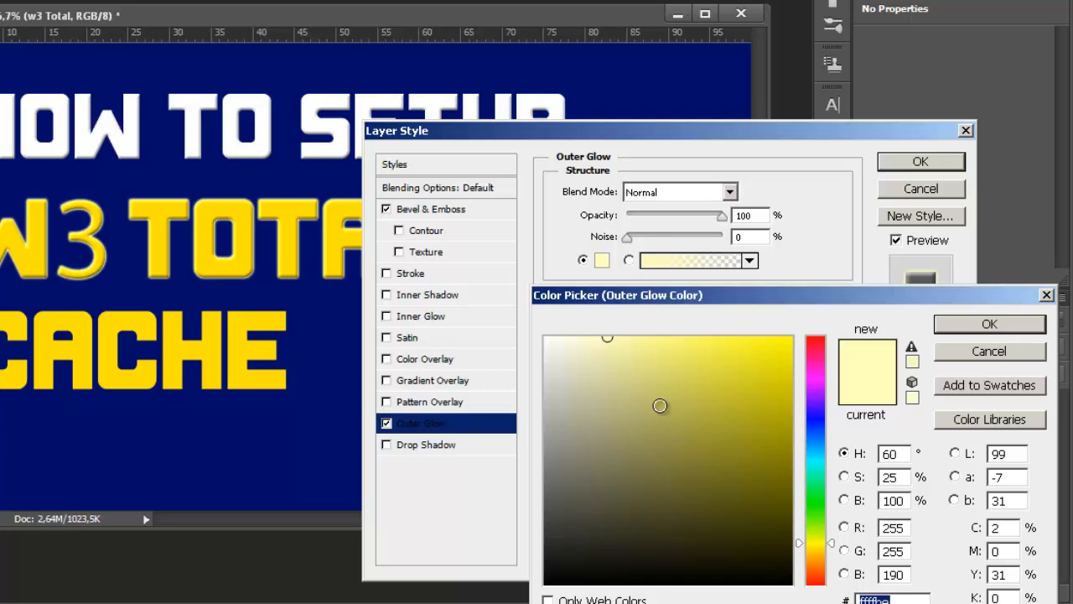
drag(582, 335, 535, 300)
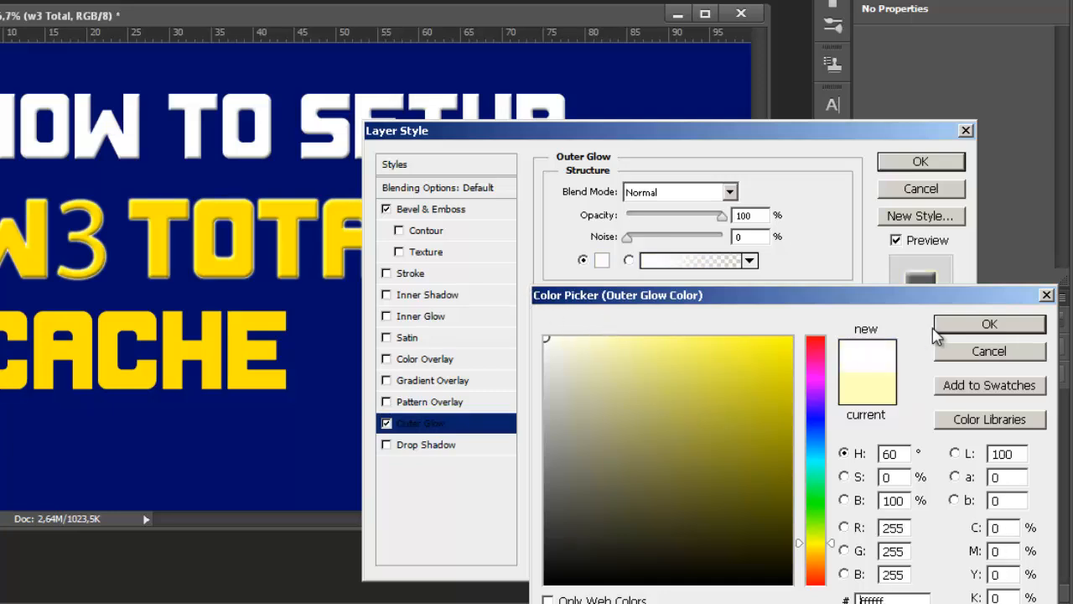
click(975, 327)
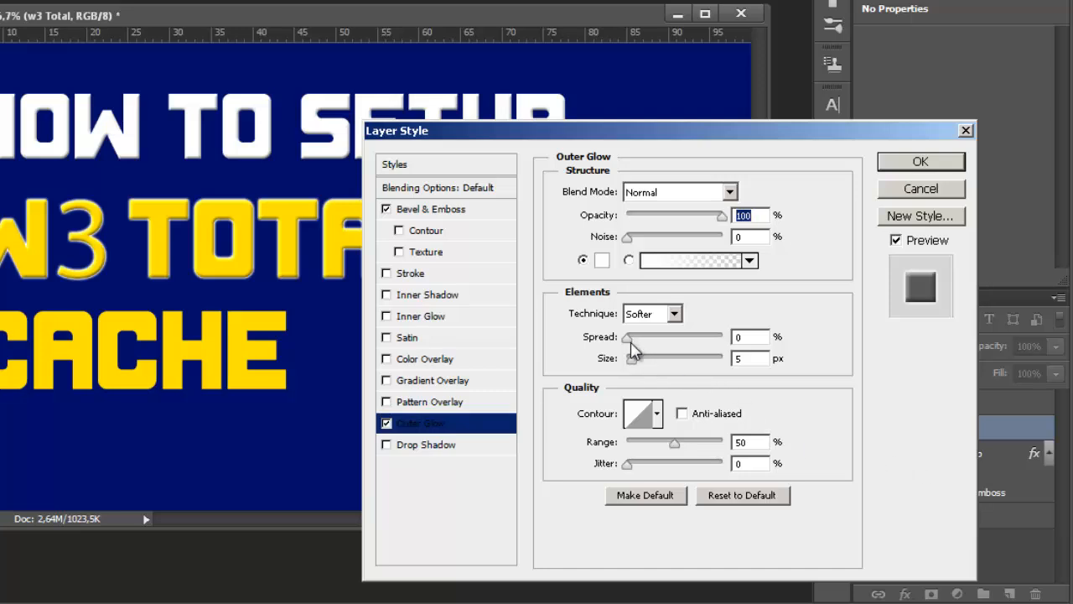
Set the Outer Glow spread to 100% and its size to 10 px, and apply the "w3 Total" layer style.
drag(631, 342, 733, 356)
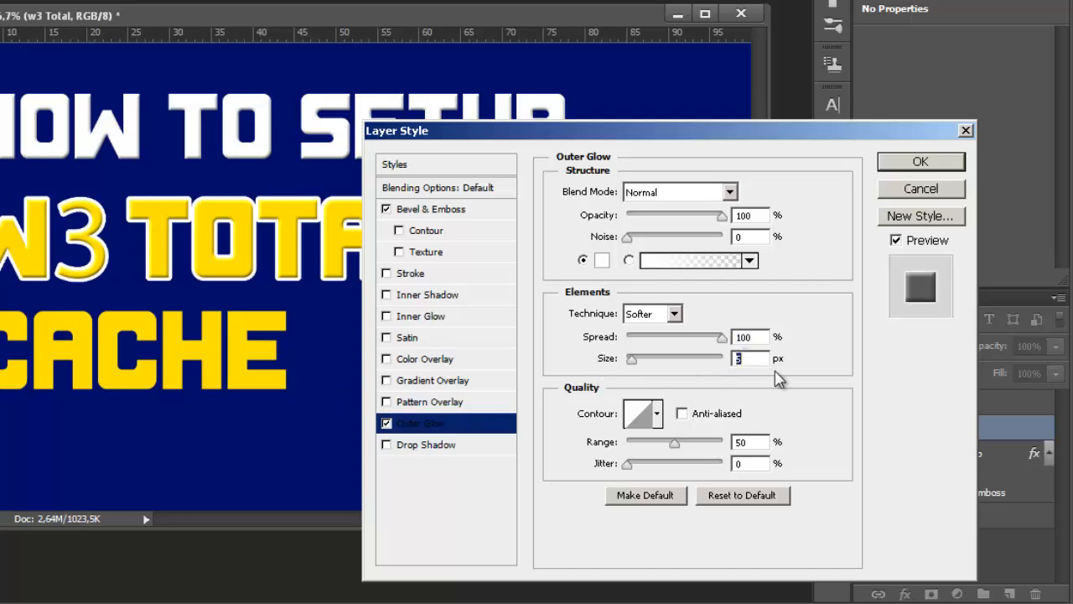
text(10)
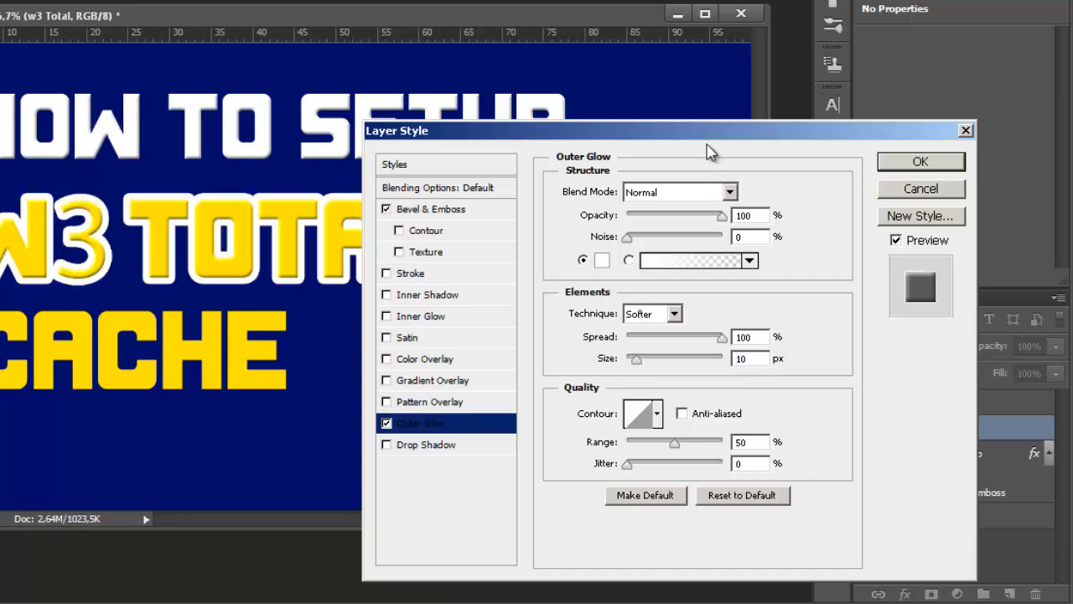
click(921, 161)
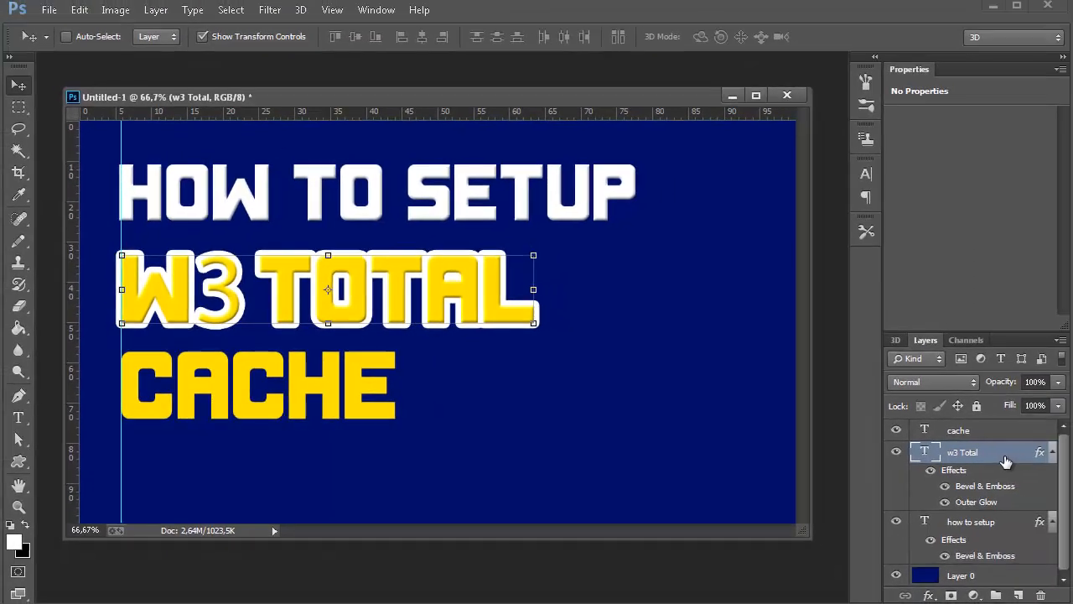
Duplicate the styled "w3 Total" text layer under the default copy name.
right_click(1070, 460)
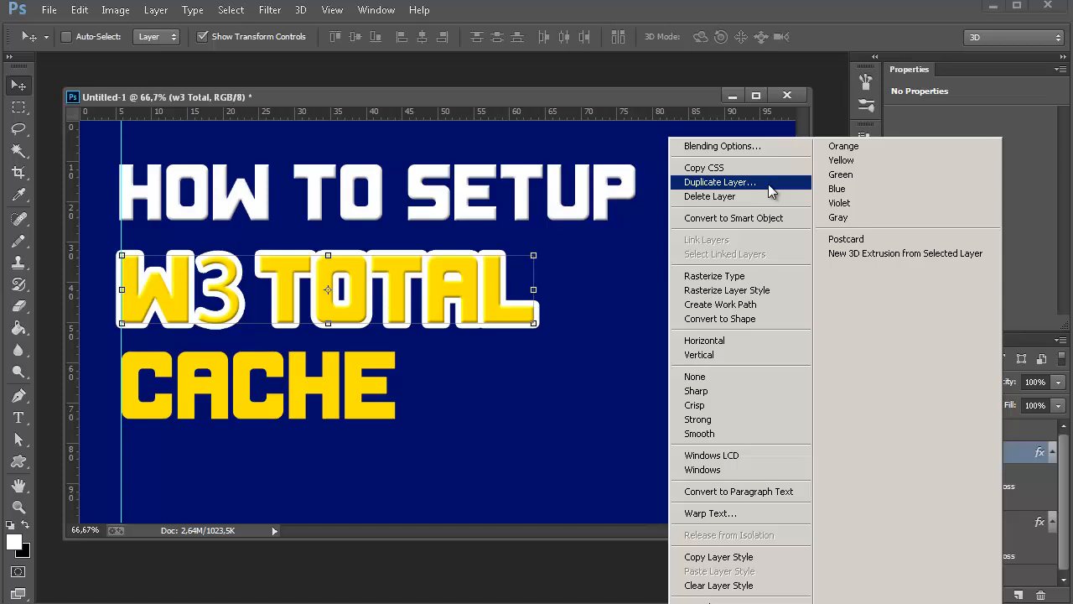
click(1038, 464)
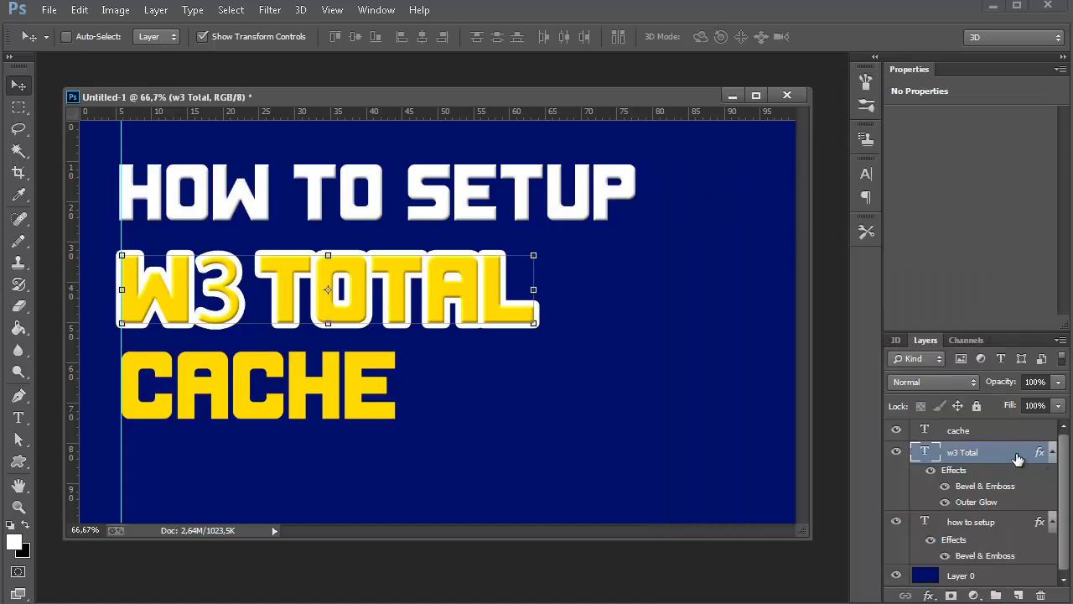
right_click(1017, 459)
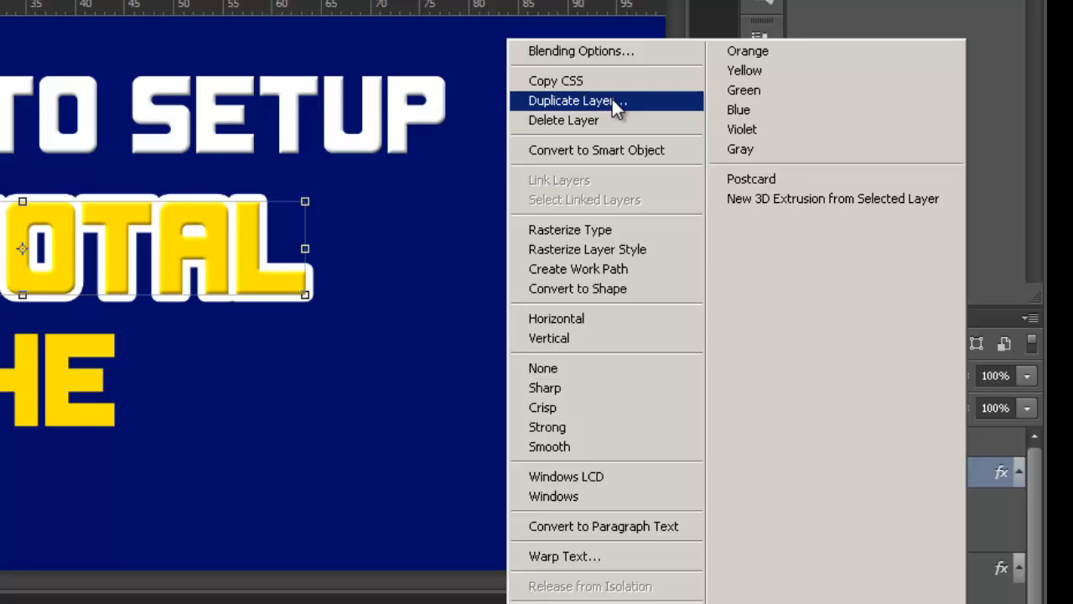
click(612, 99)
click(551, 90)
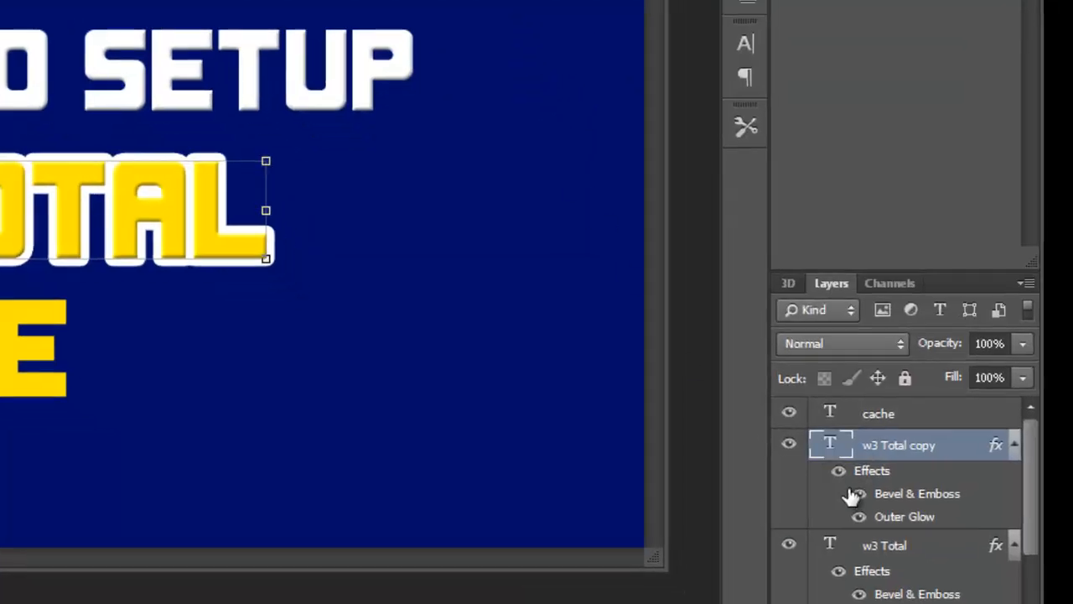
Change the Outer Glow color of the "w3 Total copy" layer to black (000000).
scroll(859, 516, down, 1)
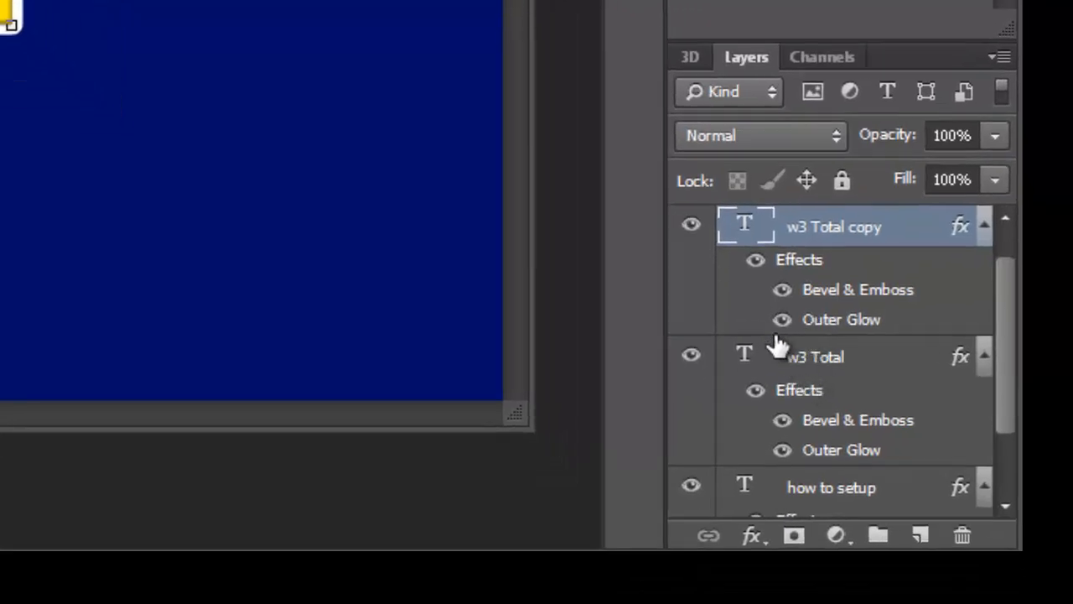
scroll(891, 280, up, 1)
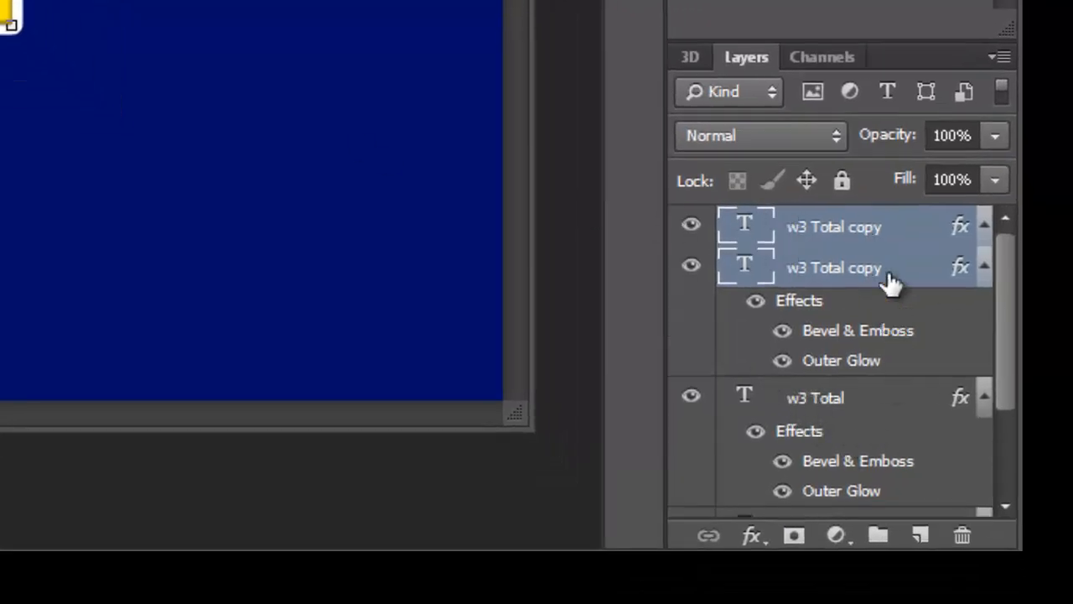
double_click(951, 280)
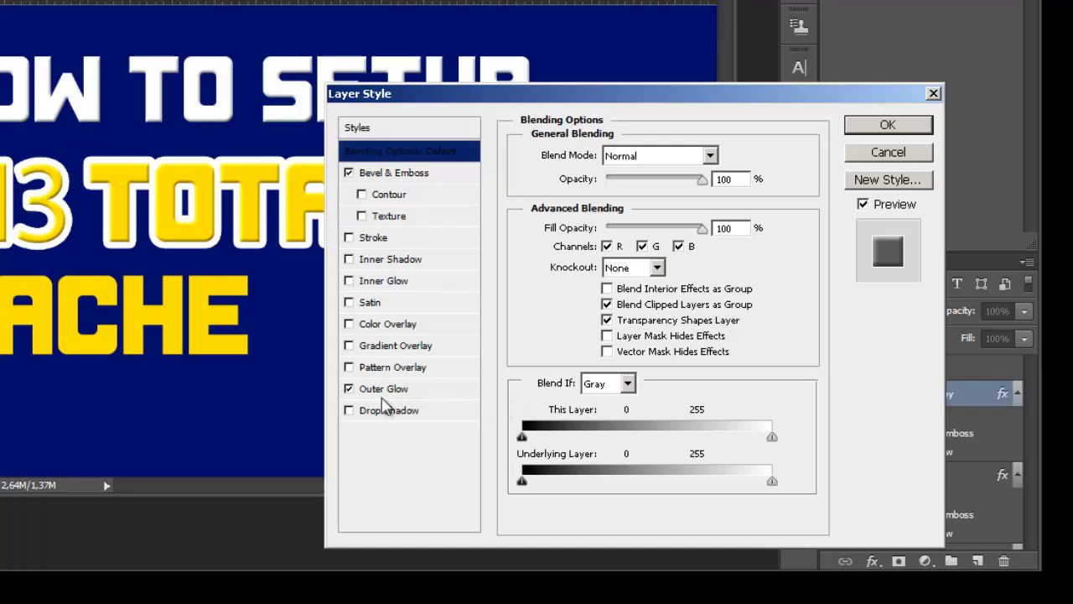
click(385, 390)
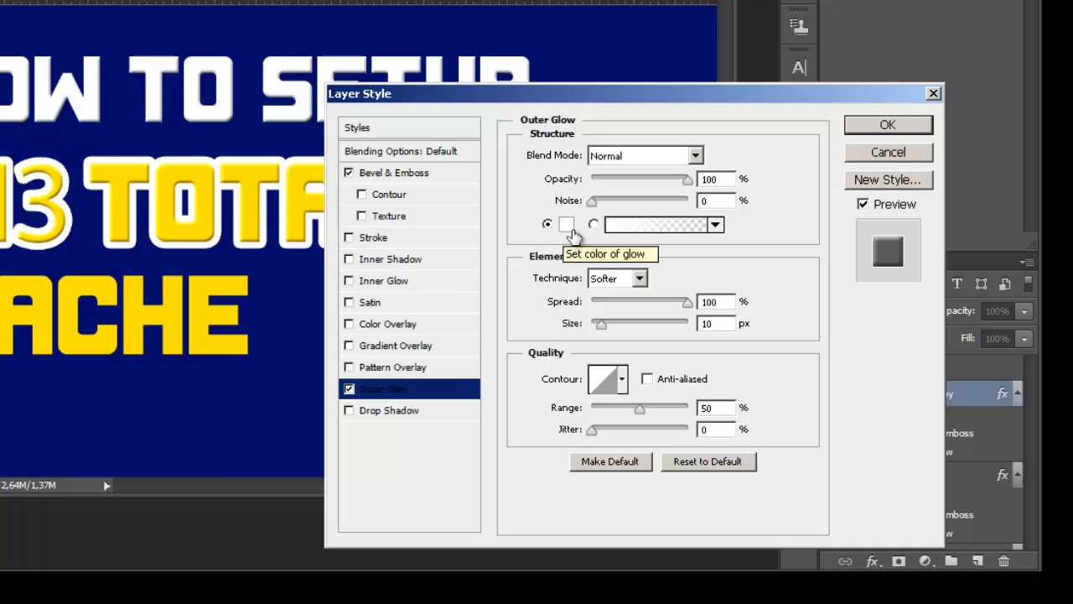
click(567, 224)
drag(594, 302, 508, 550)
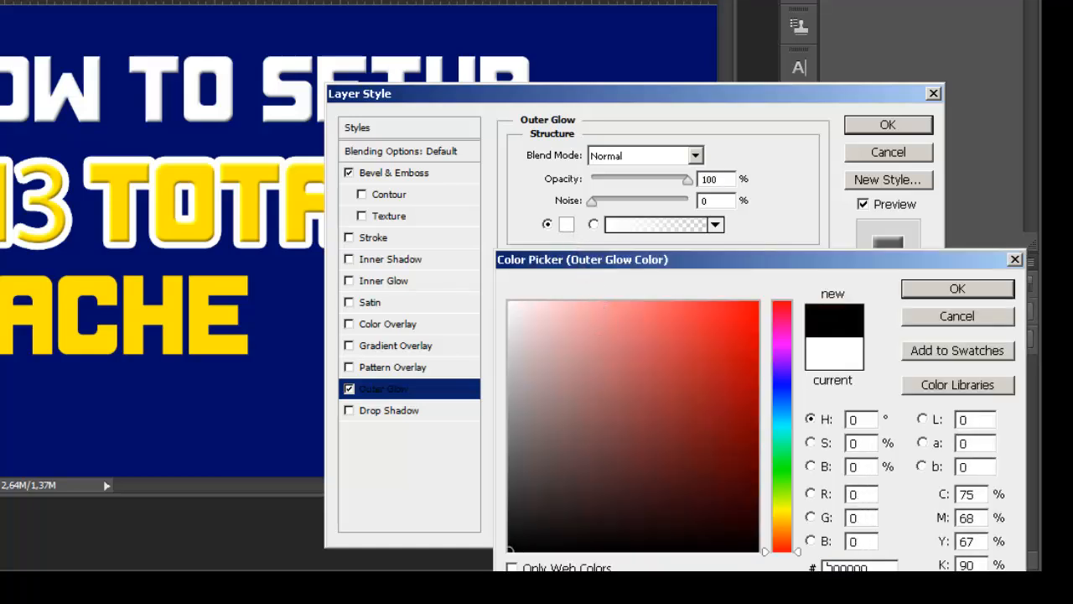
click(959, 289)
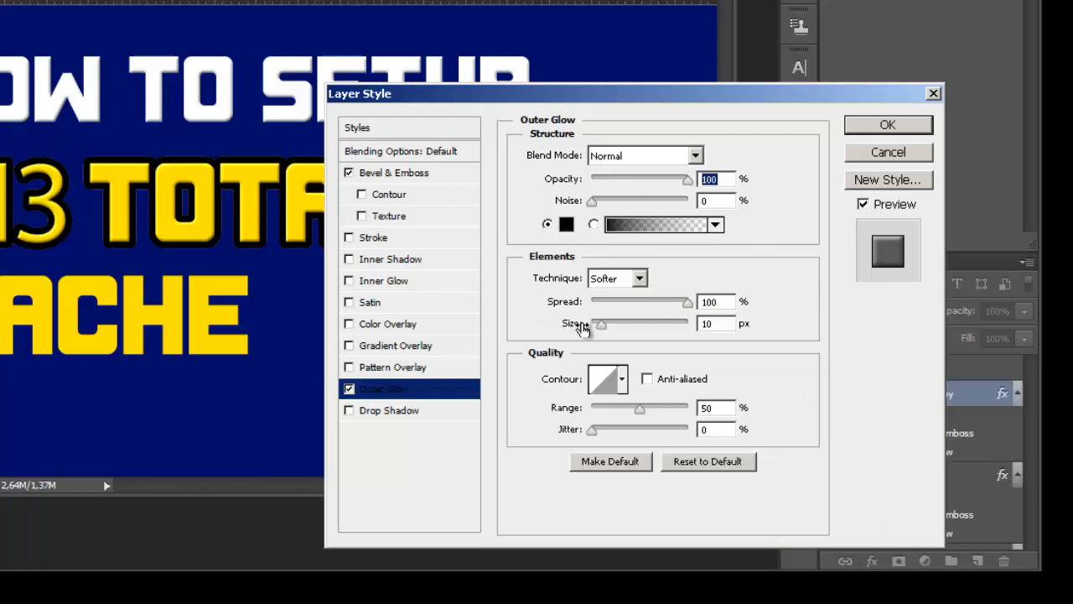
Set the black Outer Glow size to 4 px and apply the "w3 Total copy" layer style.
click(733, 323)
text(4)
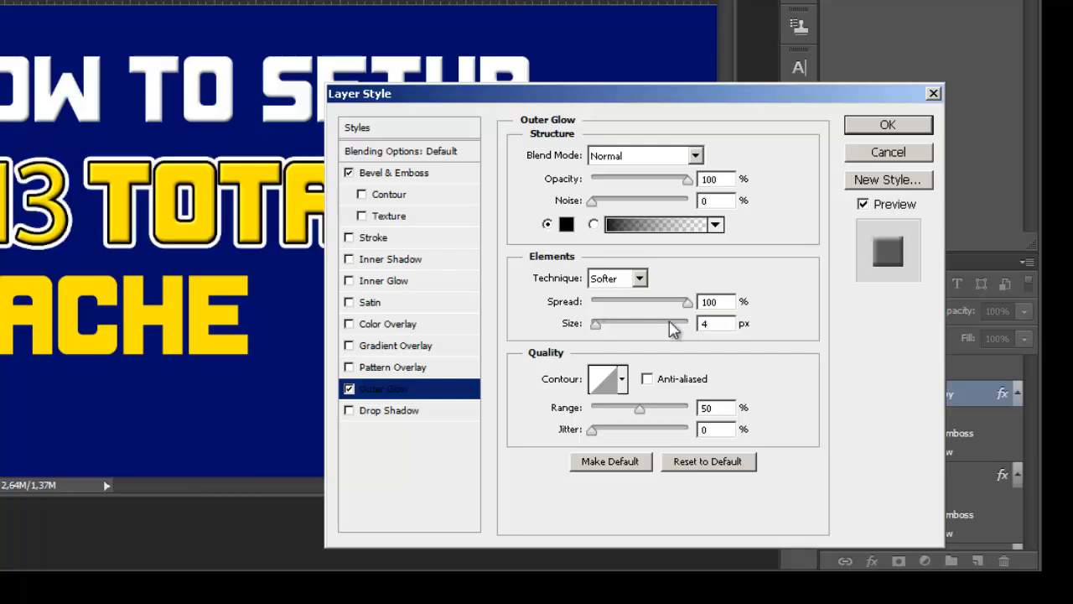
click(920, 124)
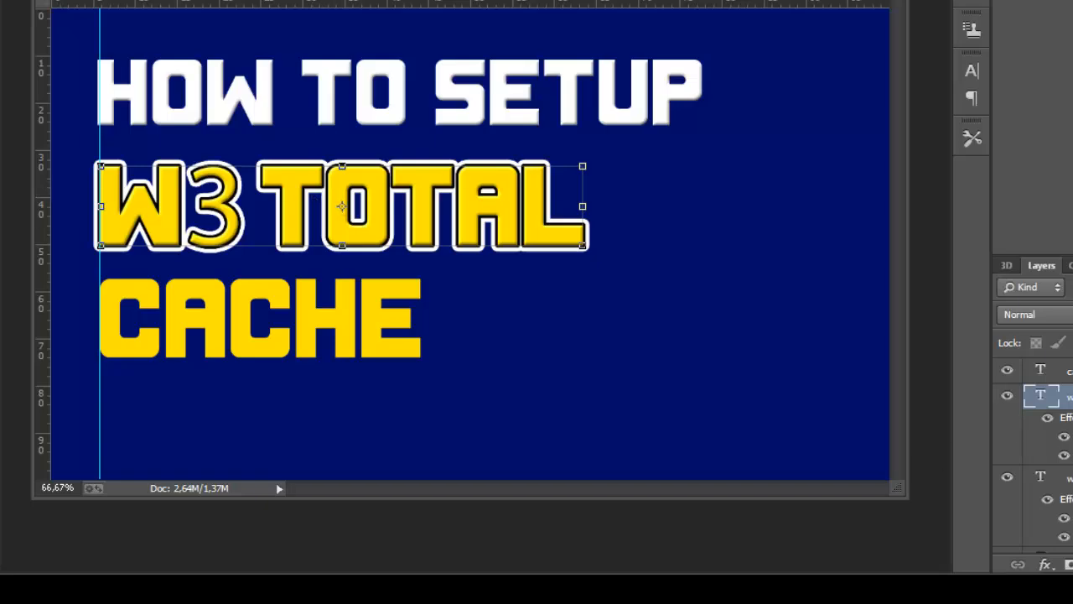
Add a Bevel & Emboss effect with 50% depth to the "cache" text layer.
click(1063, 478)
scroll(1066, 500, down, 4)
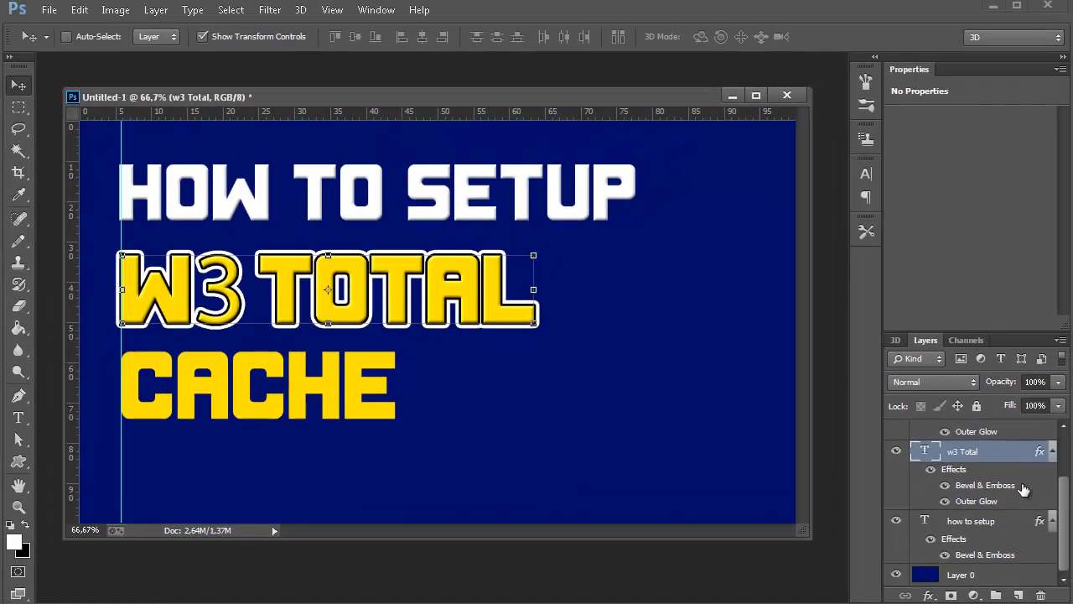
scroll(1023, 490, up, 3)
click(1023, 436)
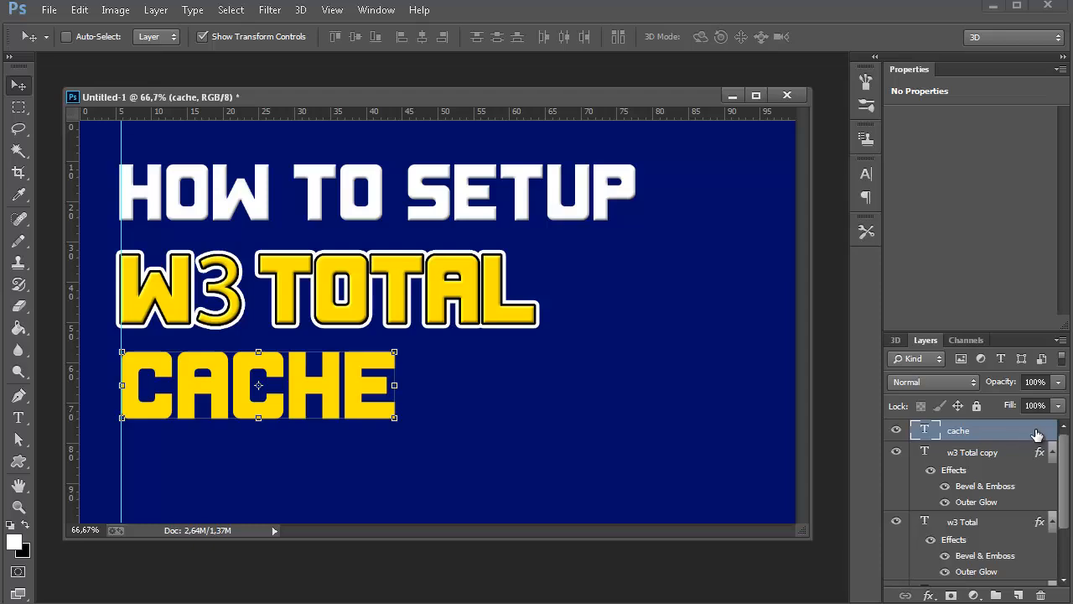
double_click(1037, 434)
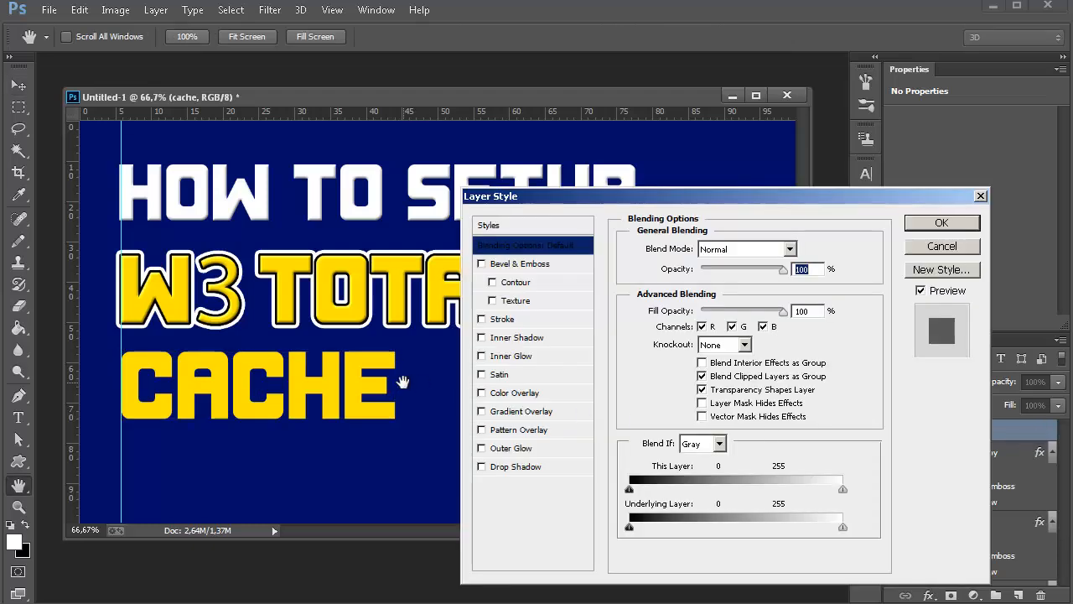
click(541, 267)
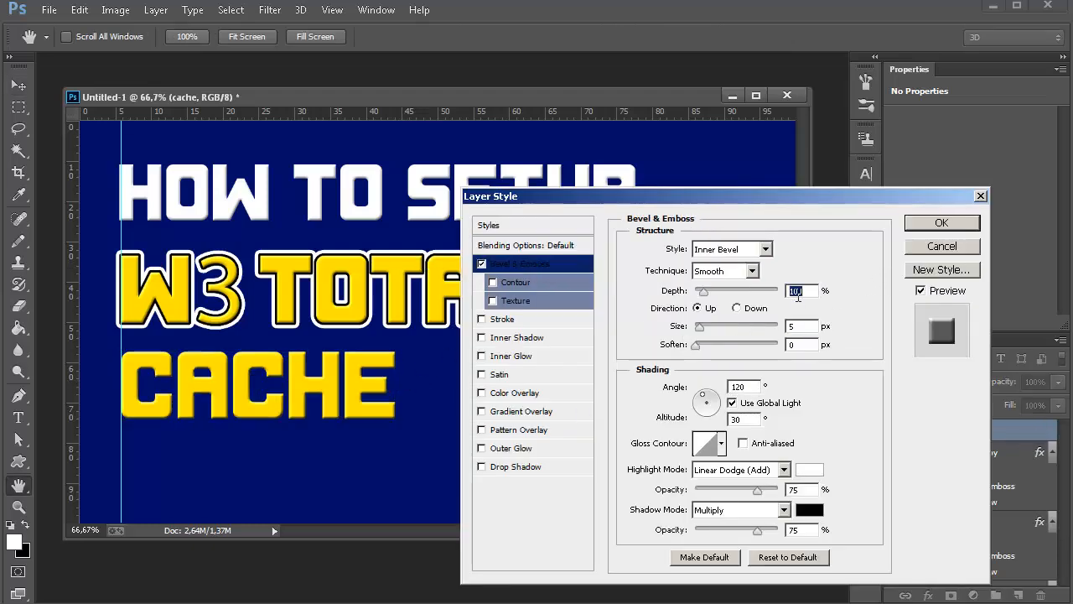
click(800, 291)
text(50)
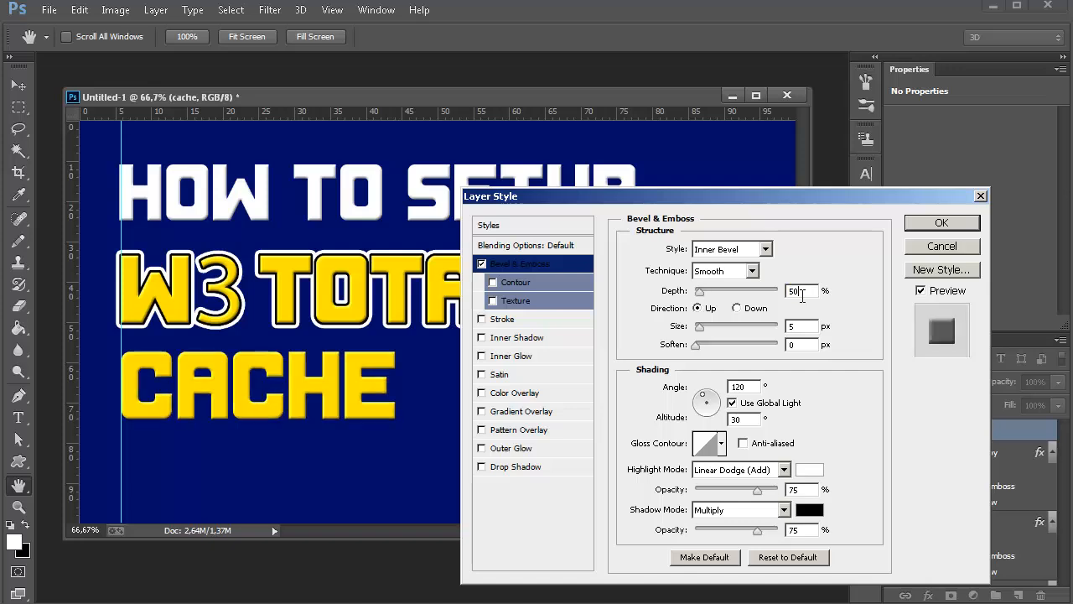
Add an Outer Glow to the "cache" layer and set its color to white (ffffff).
click(524, 451)
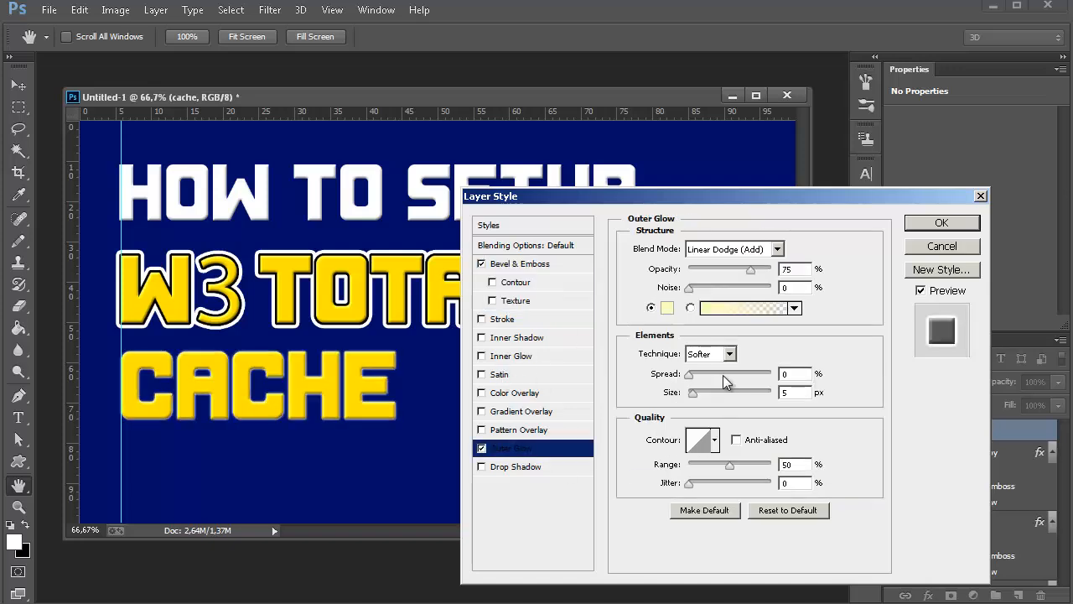
click(667, 307)
click(325, 218)
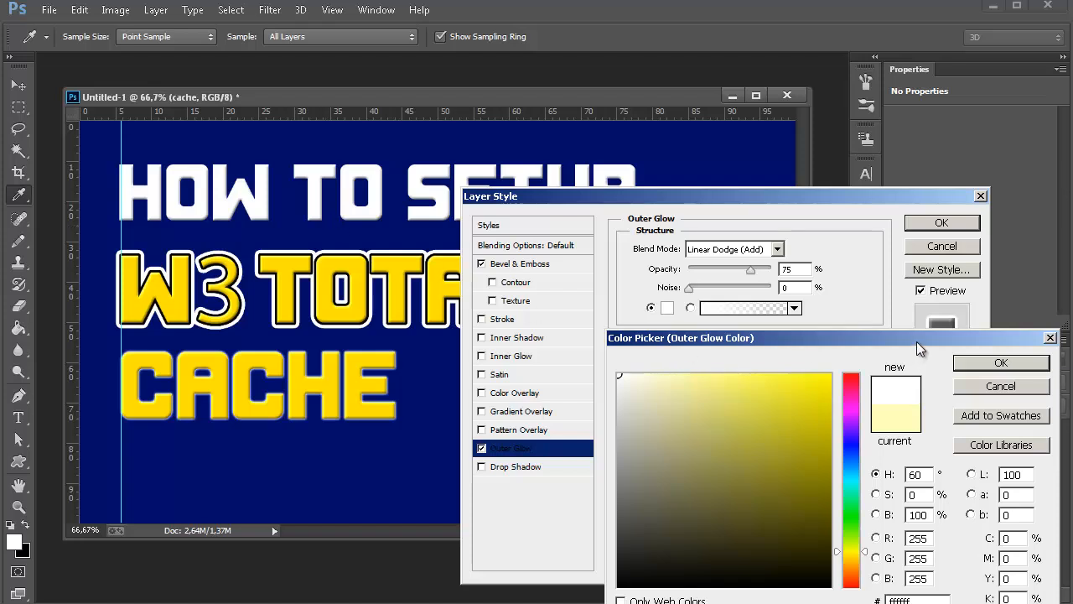
click(989, 364)
Set the "cache" Outer Glow to Normal blend mode with 100% opacity and 100% spread, enlarge its size, and apply the style.
click(777, 250)
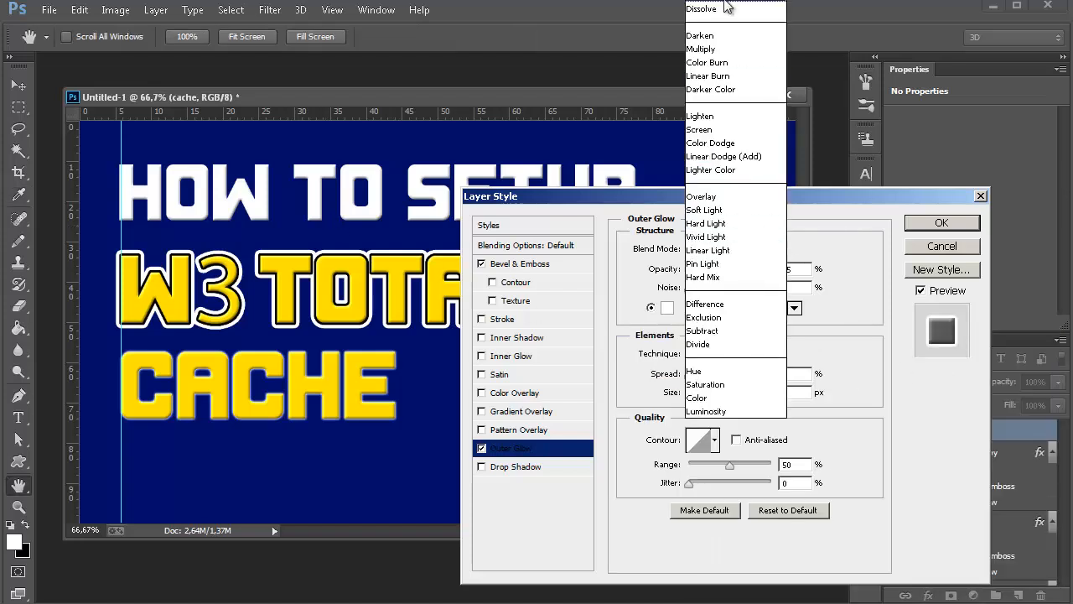
click(726, 3)
drag(695, 382, 765, 381)
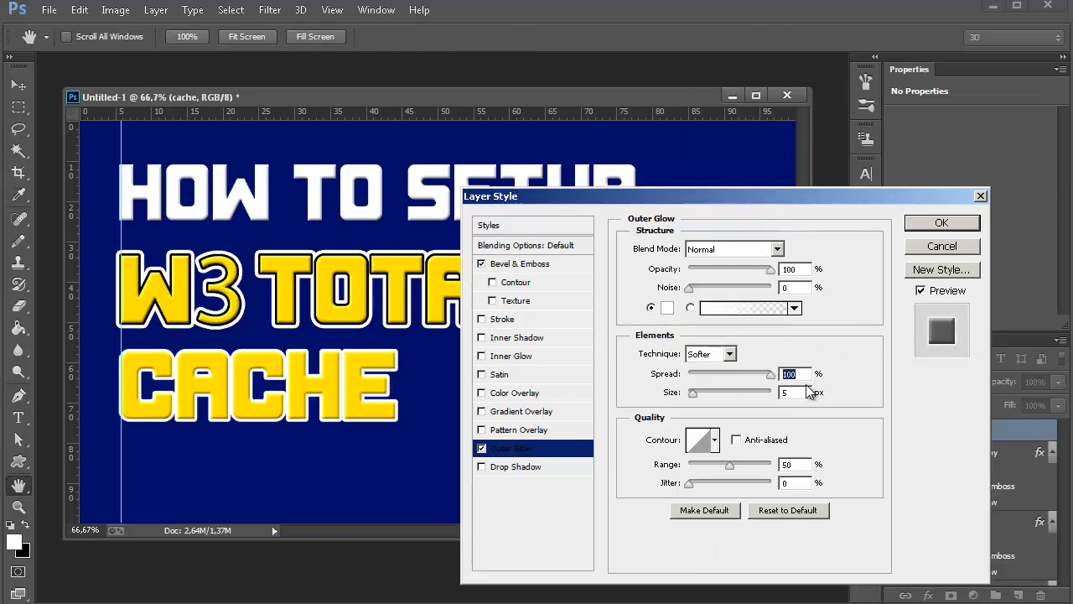
click(941, 225)
Duplicate the styled "cache" text layer under the default copy name.
right_click(1030, 430)
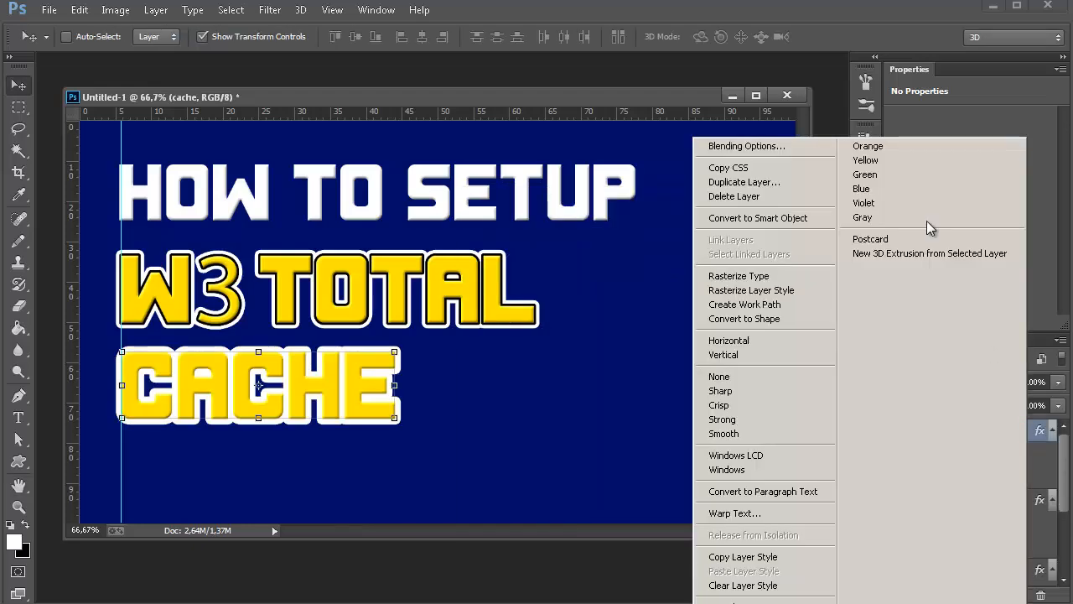
click(762, 179)
click(697, 176)
Change the Outer Glow of the "cache copy" layer to black (000000) with a smaller size, and apply the style.
double_click(1009, 429)
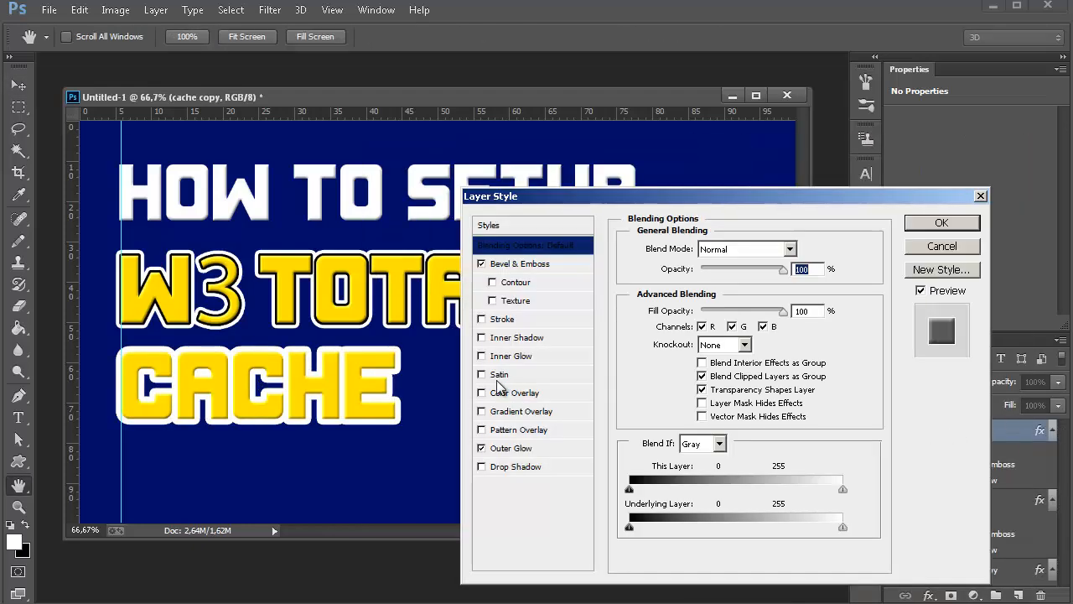
click(512, 448)
click(667, 308)
click(662, 583)
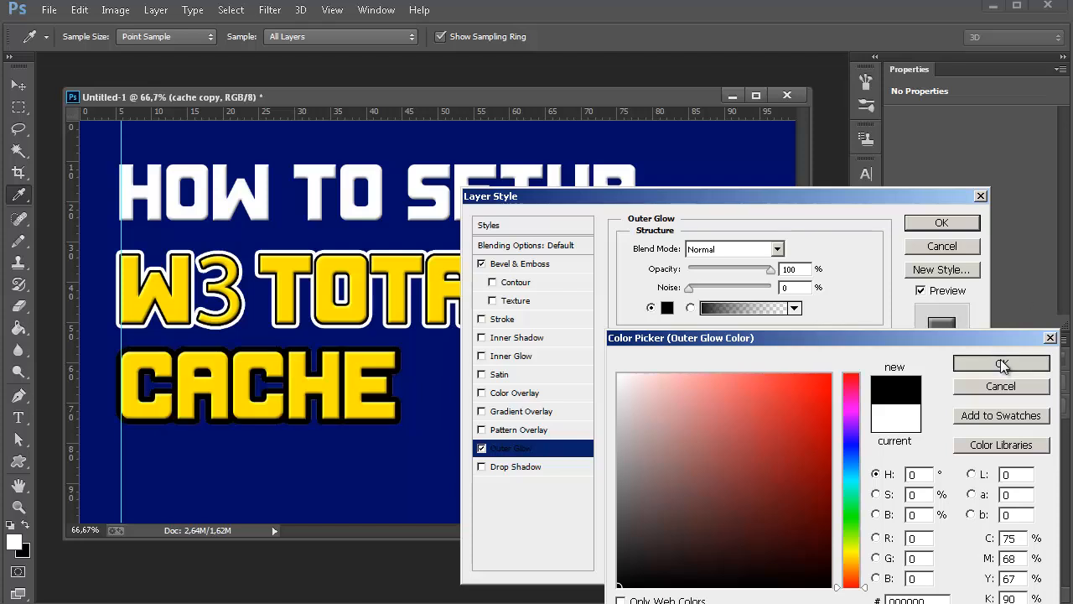
click(983, 362)
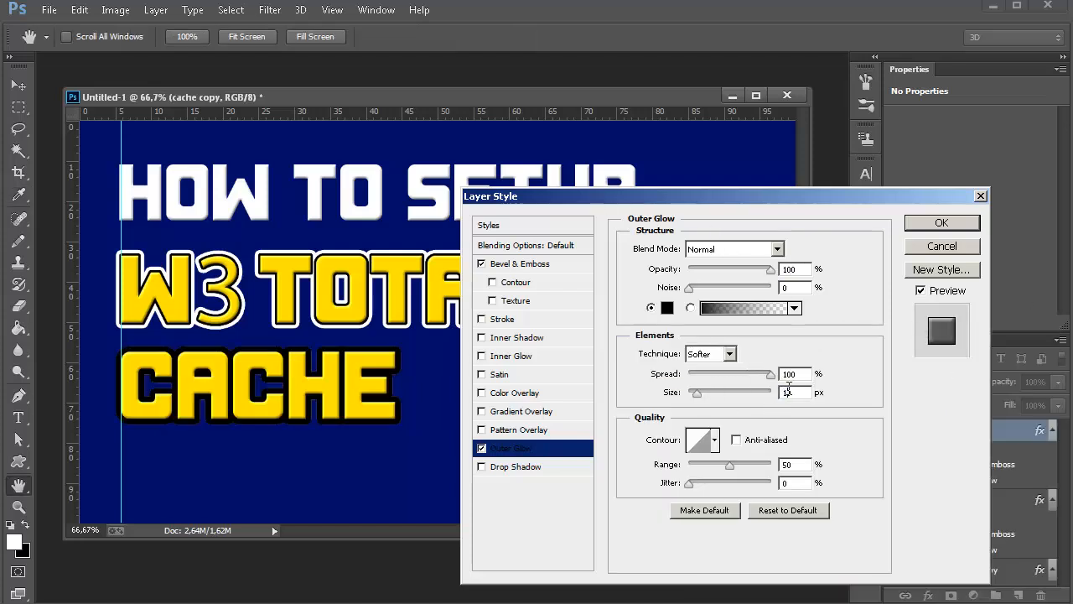
click(923, 222)
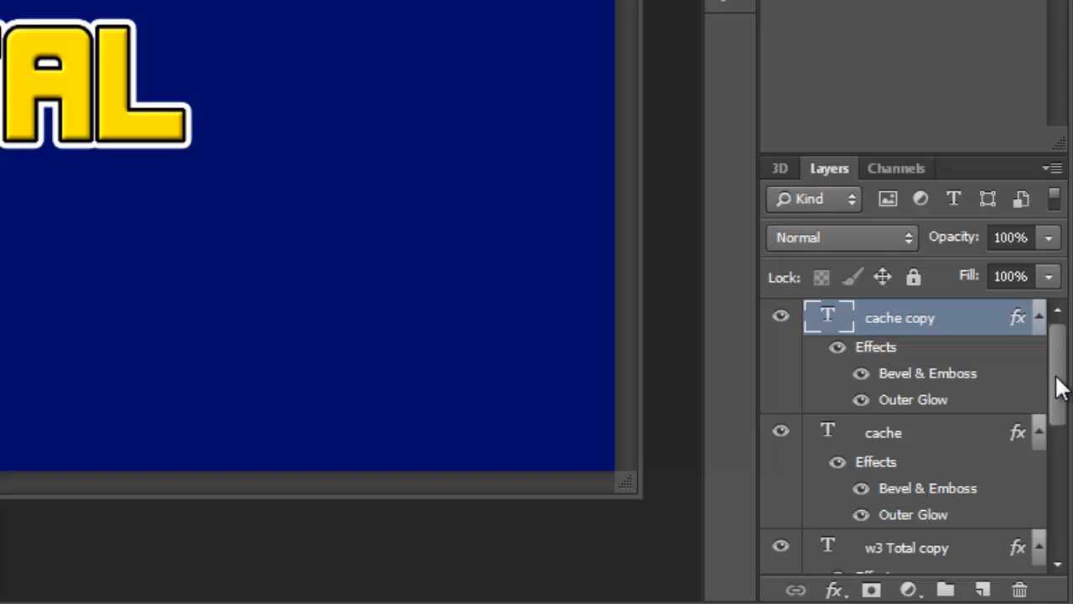
Create a new empty layer directly above the blue background layer, Layer 0.
drag(1061, 470, 1054, 559)
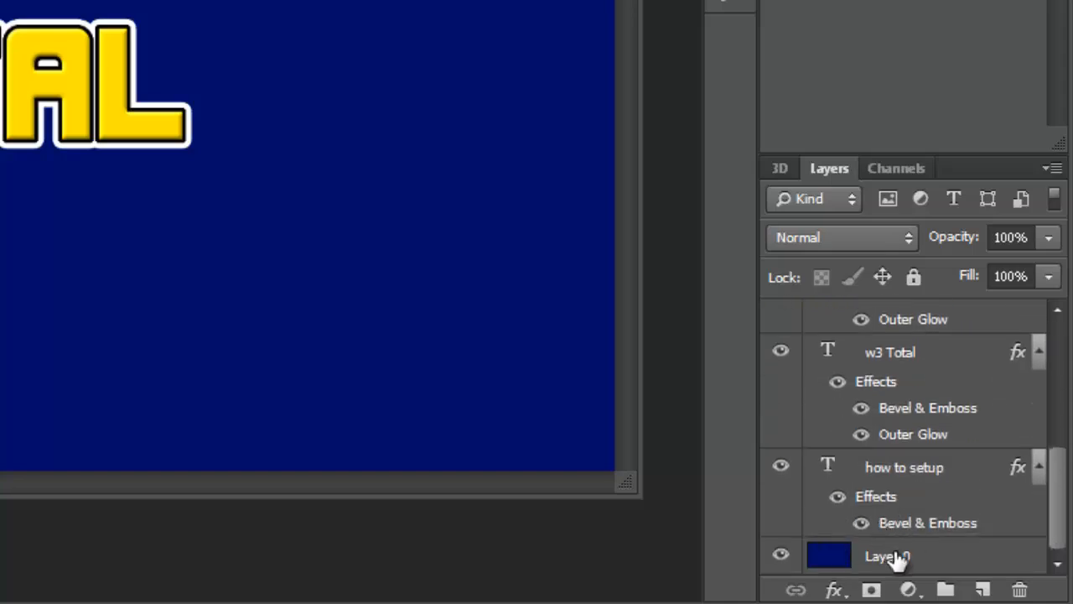
click(899, 560)
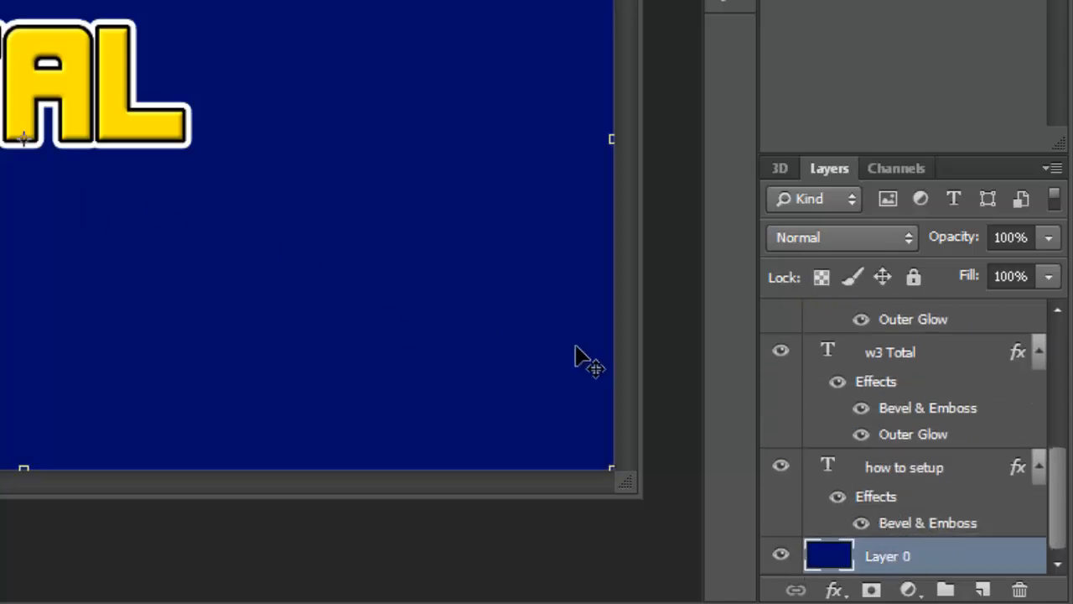
click(984, 591)
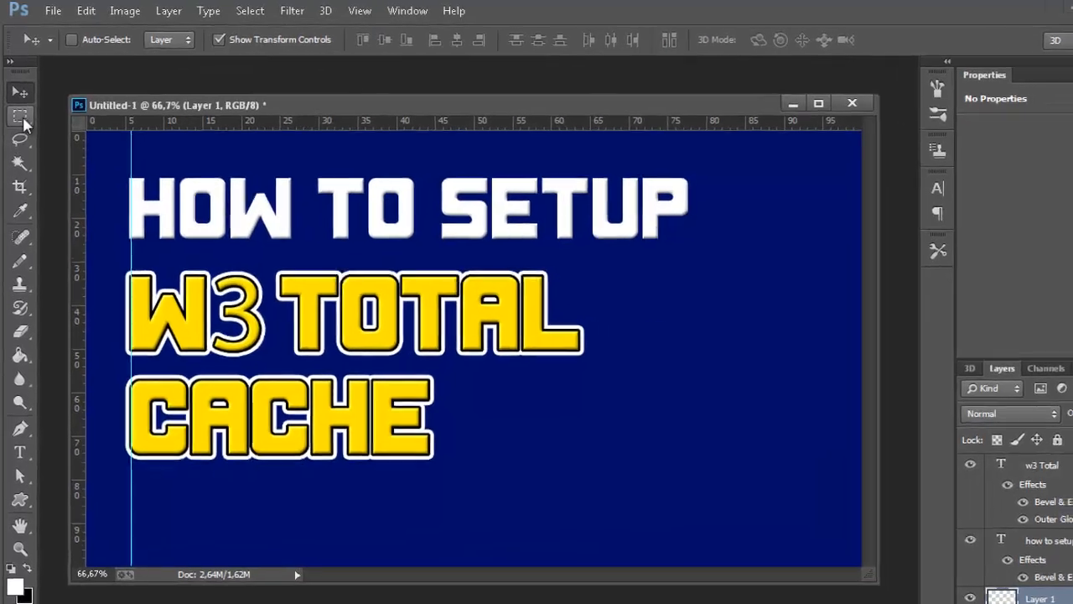
Fill a rectangular selection around the "CACHE" line, about half the canvas wide, with black on the new layer, and deselect it.
click(18, 108)
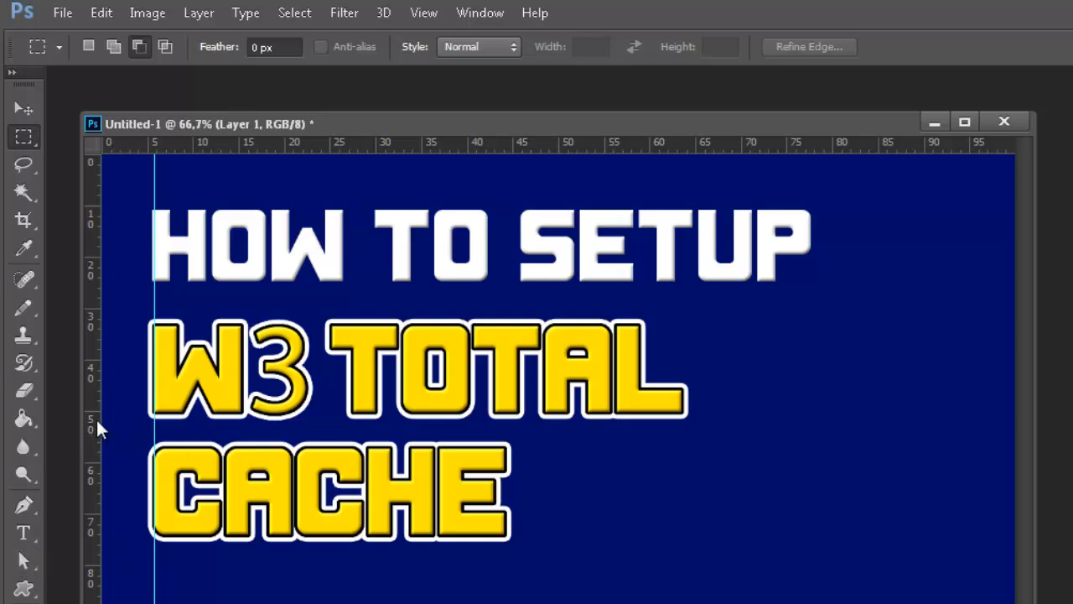
drag(107, 438, 550, 558)
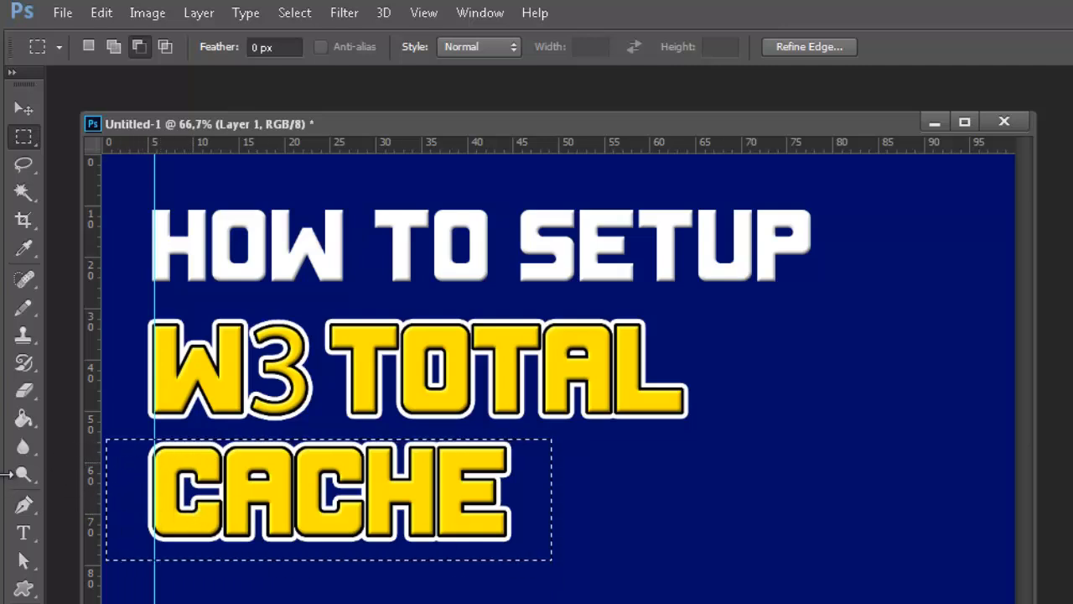
click(24, 419)
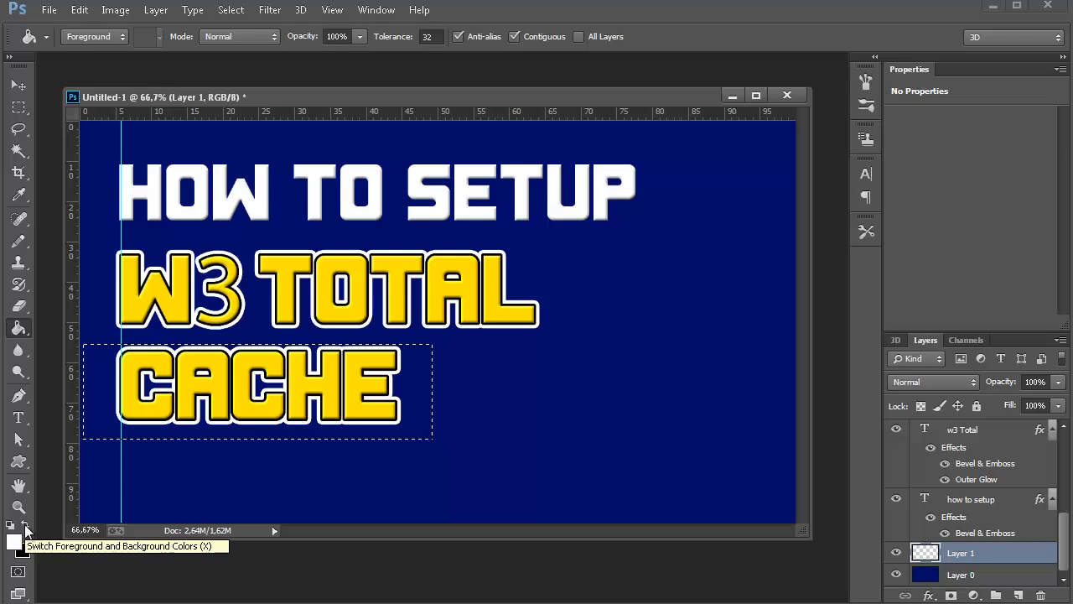
click(26, 526)
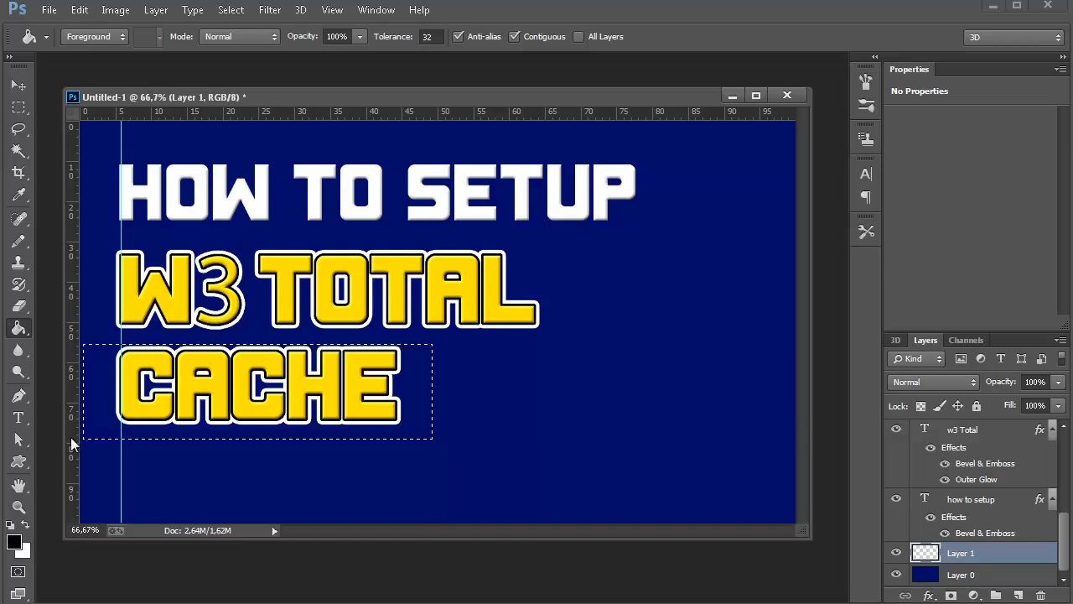
click(92, 428)
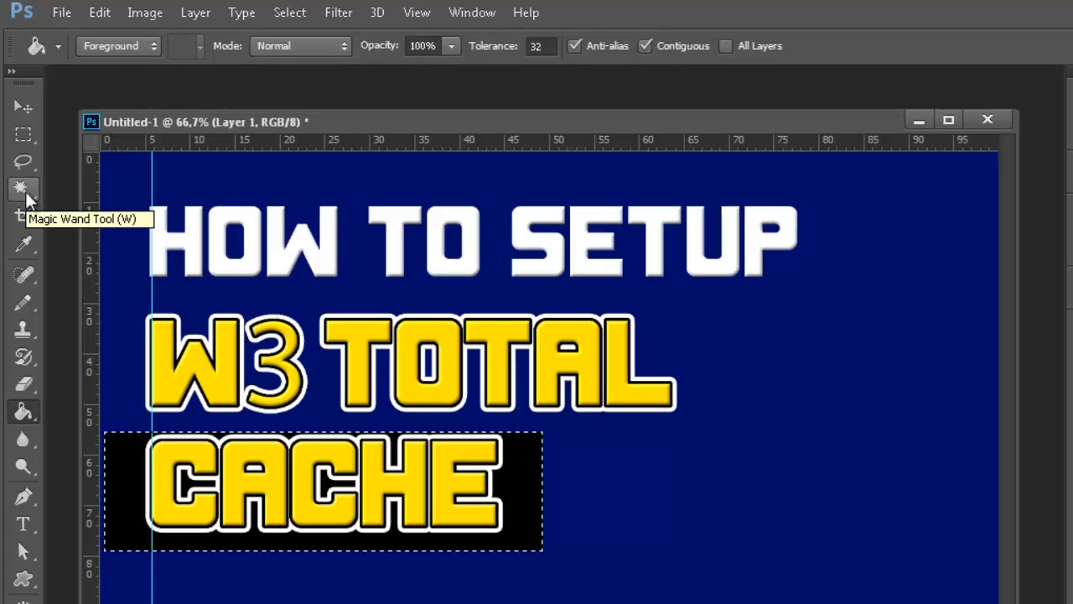
click(24, 190)
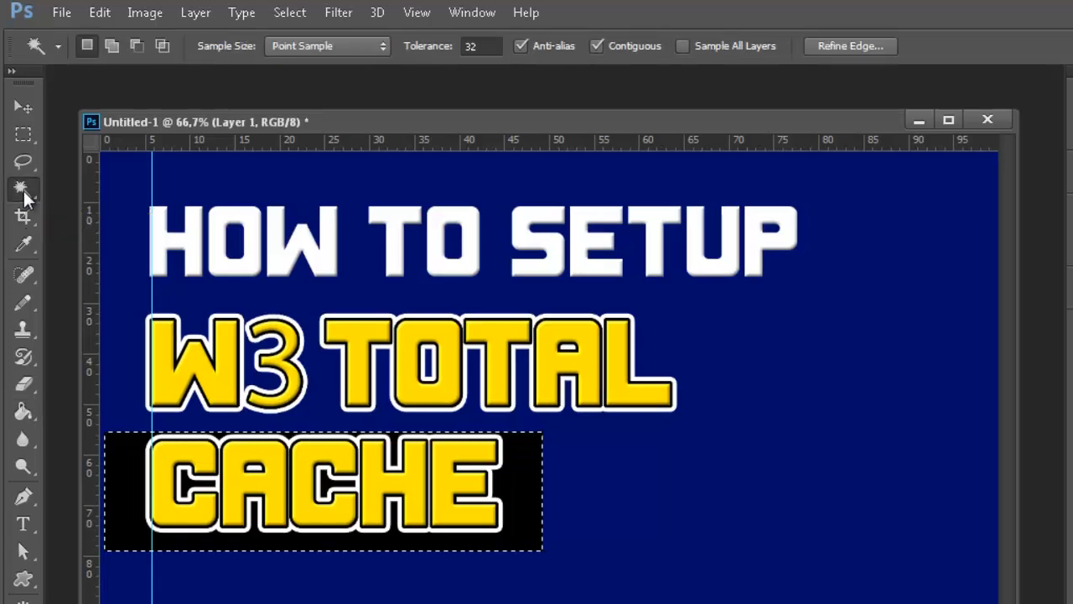
key(ctrl+d)
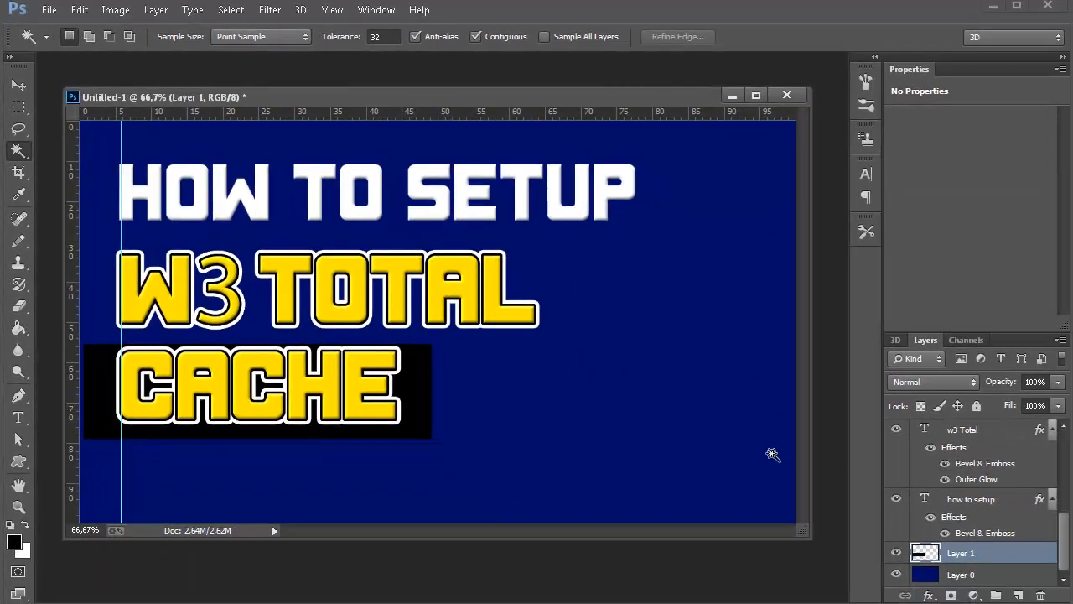
Move the black rectangle flush against the canvas's left edge and center it vertically behind the "CACHE" text.
click(21, 89)
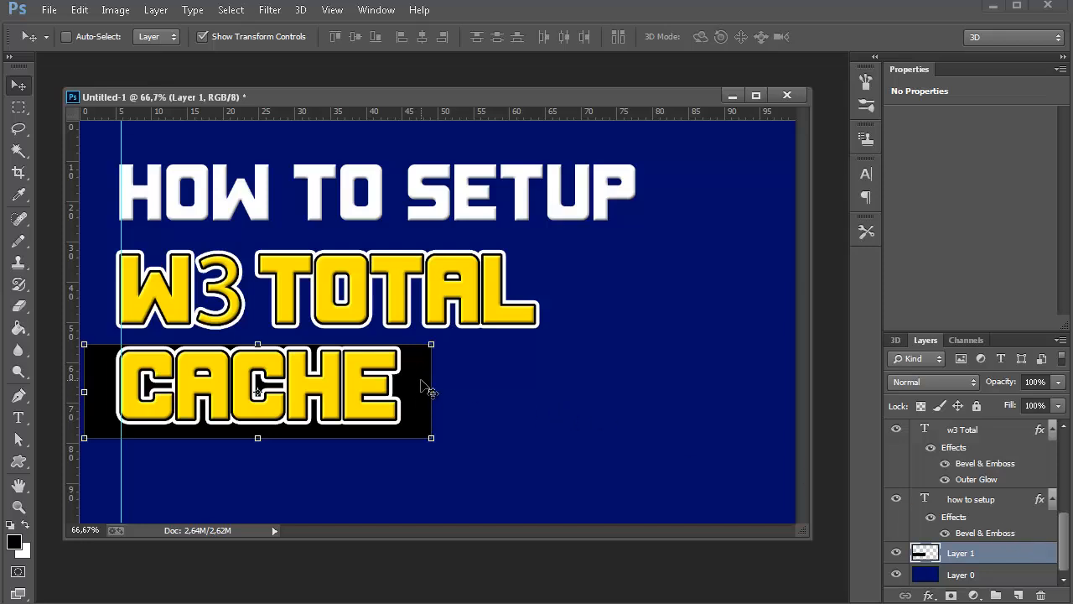
drag(428, 390, 424, 384)
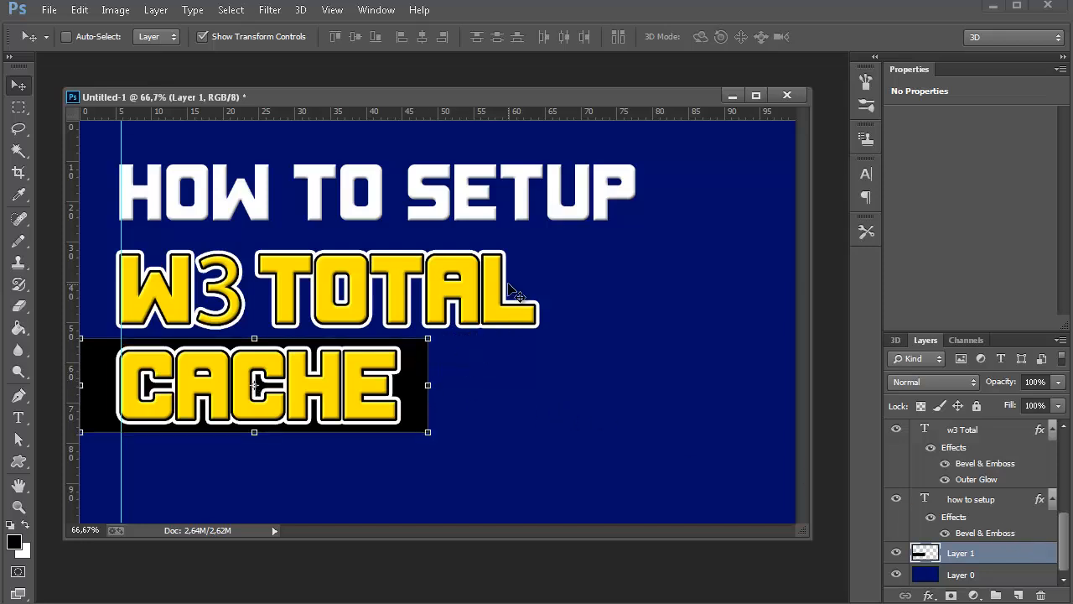
key(Left)
key(Left)
key(Left)
key(Left)
key(Left)
key(Left)
key(Left)
key(Left)
key(Left)
key(Left)
key(Left)
key(Left)
key(Left)
key(Left)
key(Left)
key(Left)
key(Left)
key(Left)
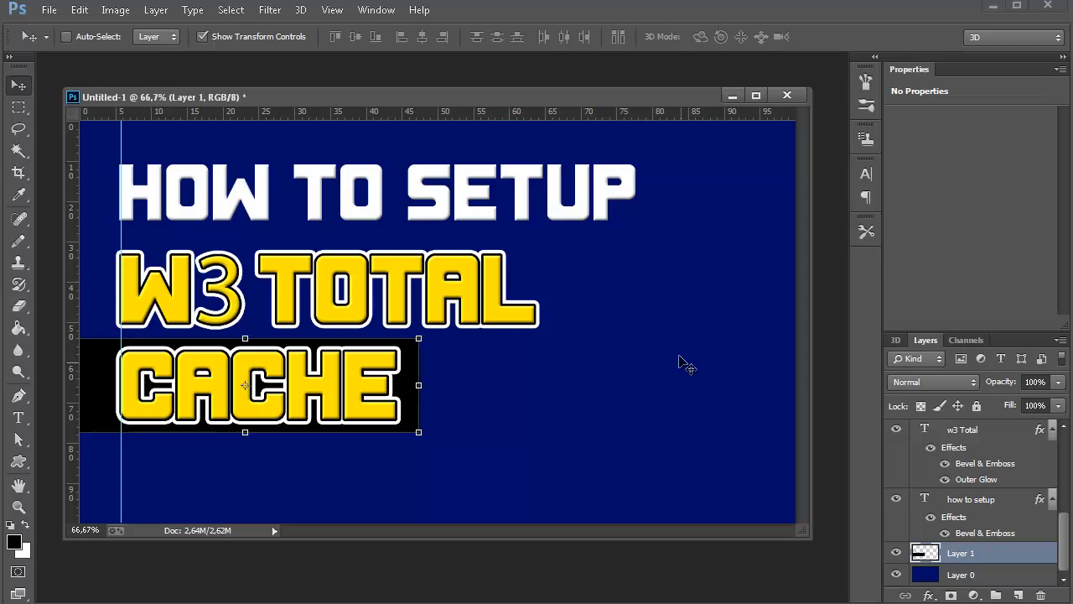
Nudge the black rectangle behind "CACHE" three increments to the left and one increment down.
key(Left)
key(Left)
key(Left)
key(Down)
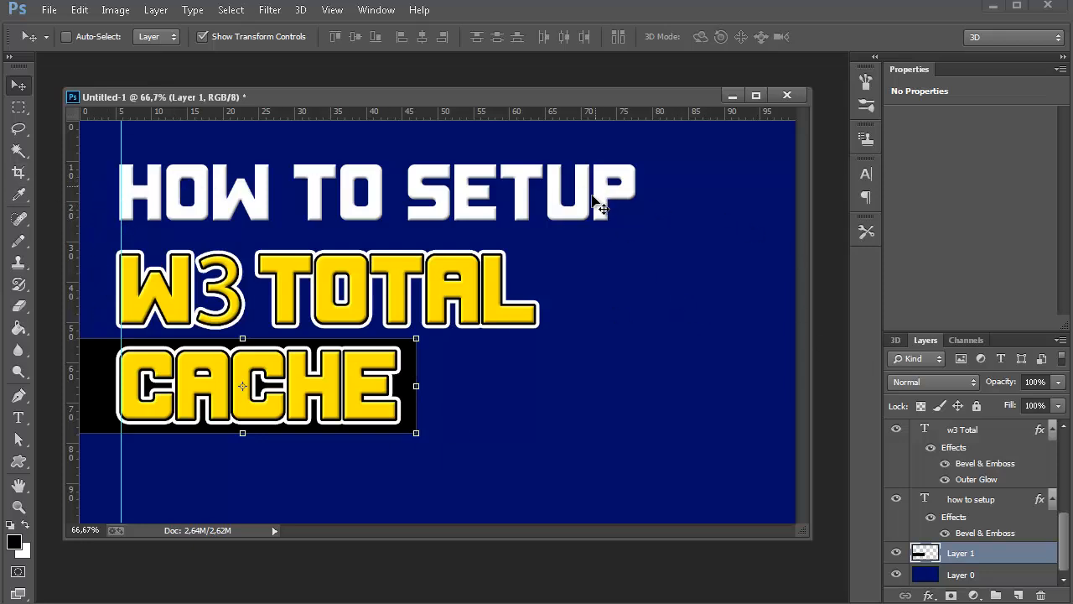
Duplicate the black rectangle layer, Layer 1, and move the copy directly above the original, behind the "W3 TOTAL" line.
right_click(973, 556)
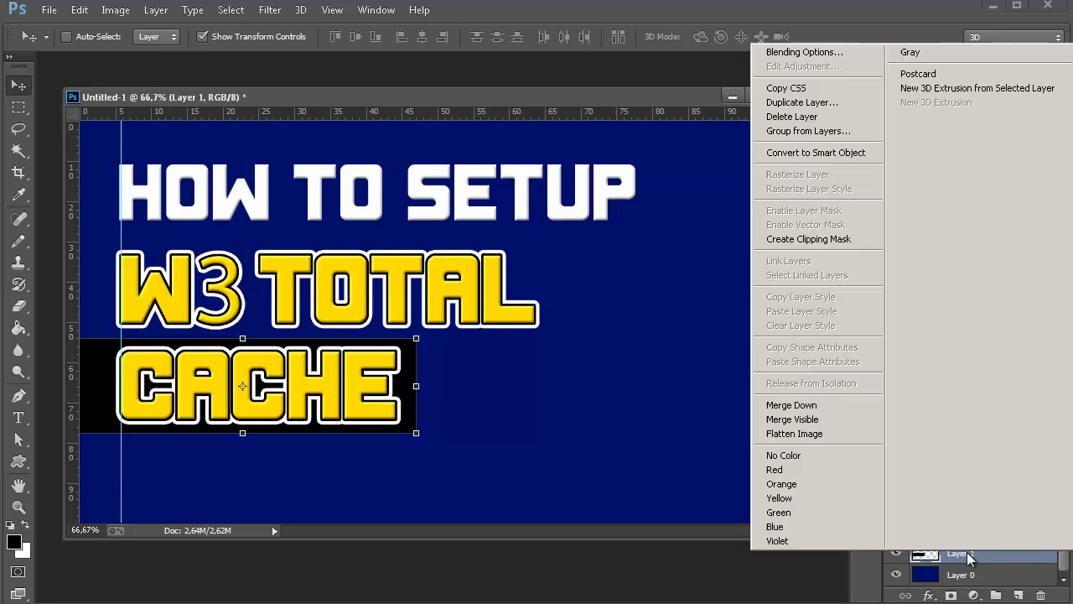
click(848, 104)
click(700, 174)
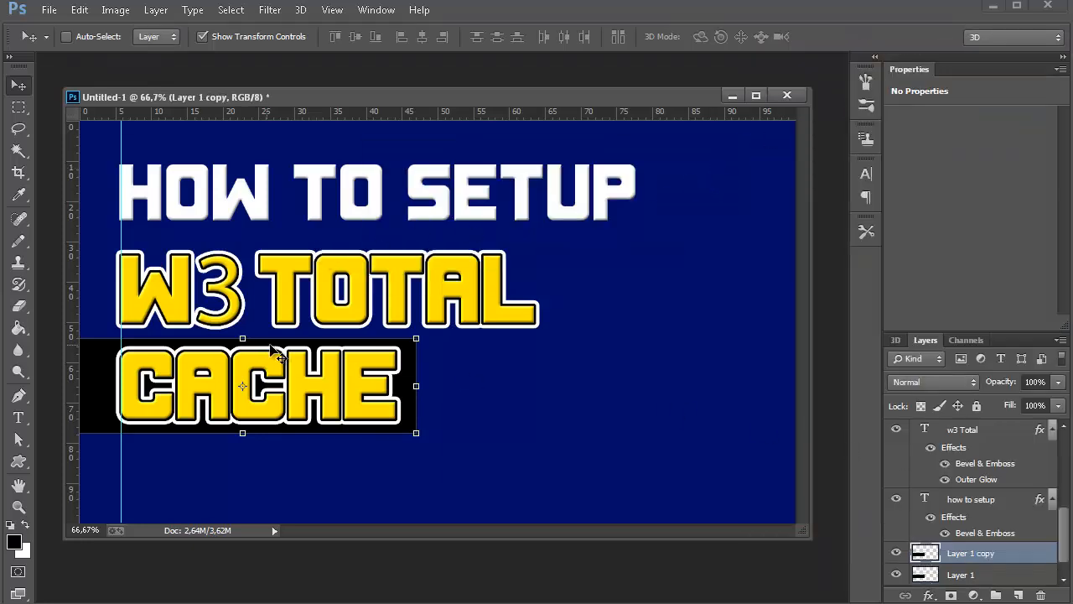
drag(104, 364, 114, 270)
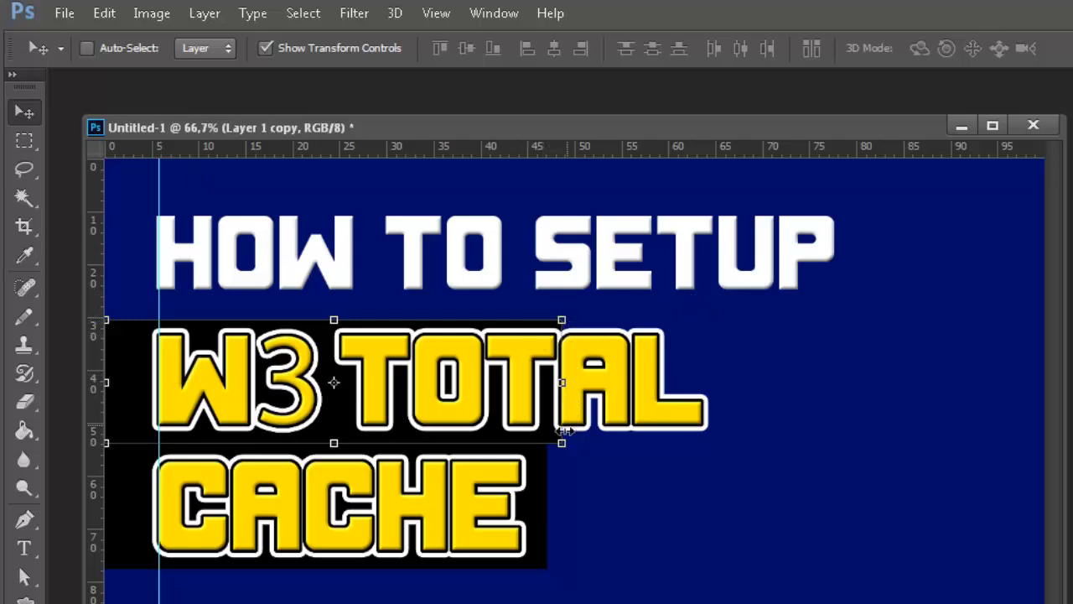
Stretch the duplicated bar's right edge to about 136% width, just past "W3 TOTAL", and apply the transformation.
click(559, 383)
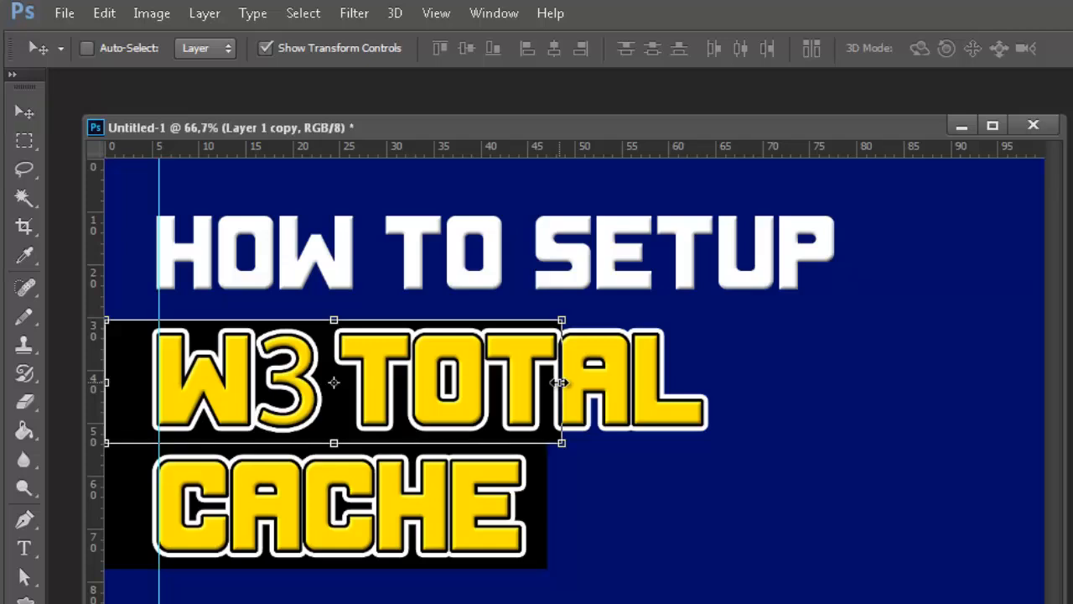
drag(560, 383, 726, 403)
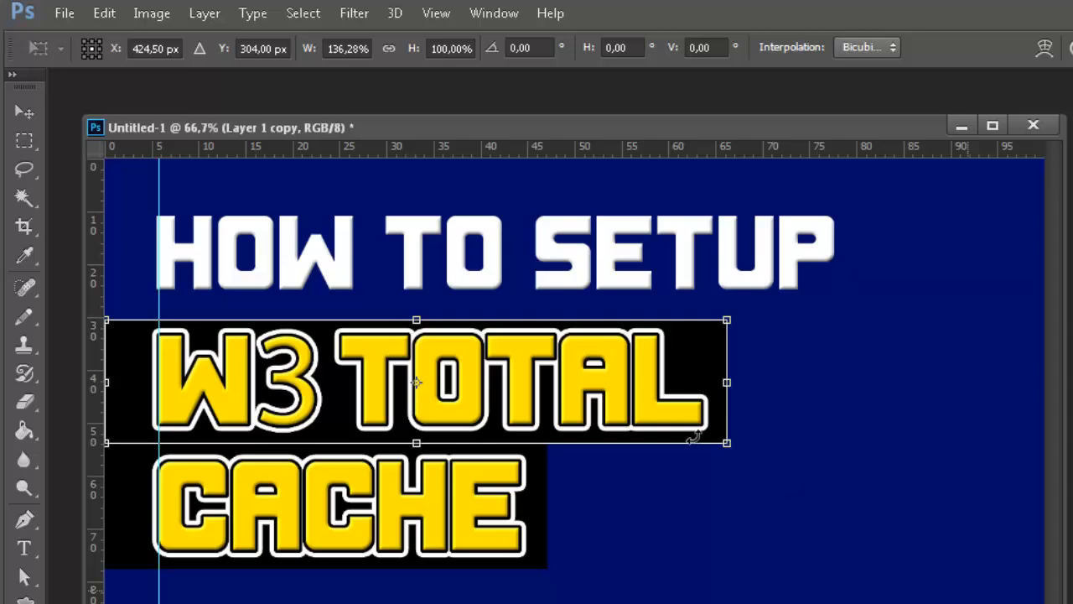
click(22, 199)
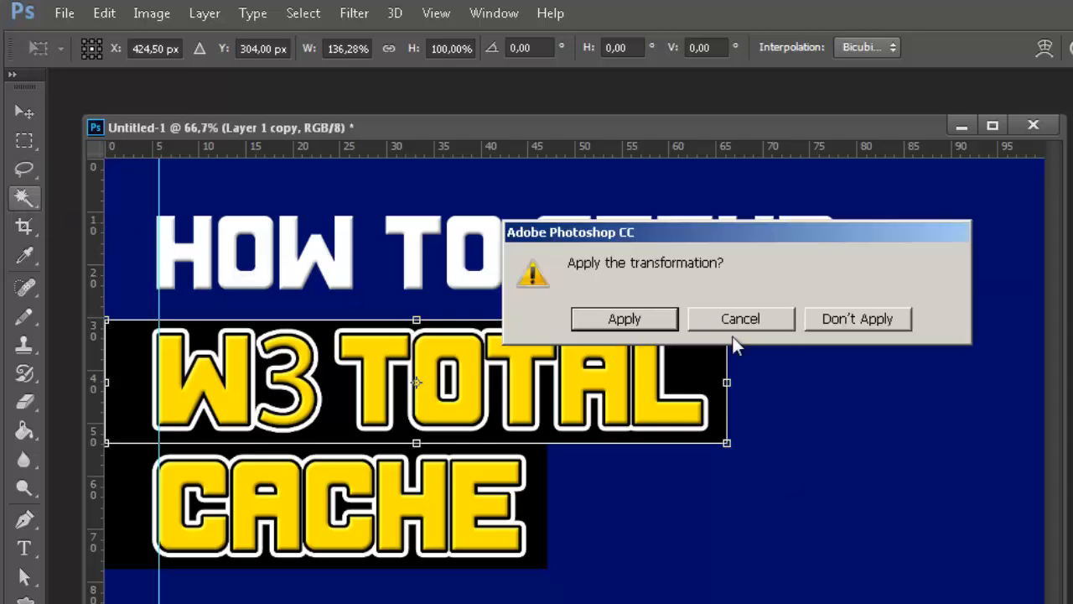
click(653, 320)
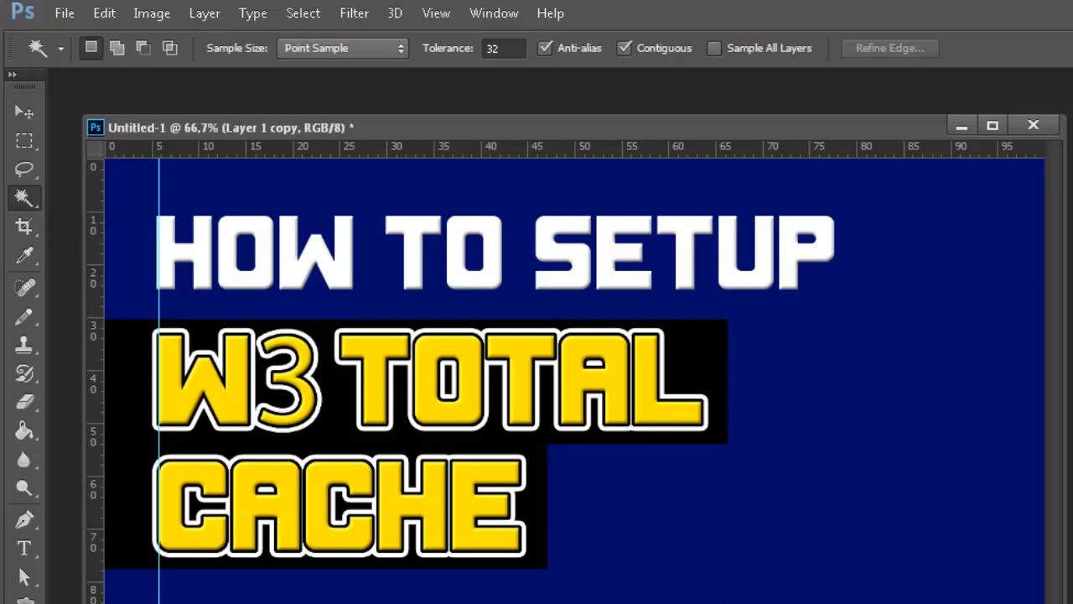
Duplicate the "W3 TOTAL" backing bar and move the copy up behind the "HOW TO SETUP" line.
right_click(1072, 470)
click(1040, 61)
right_click(1072, 470)
click(1031, 132)
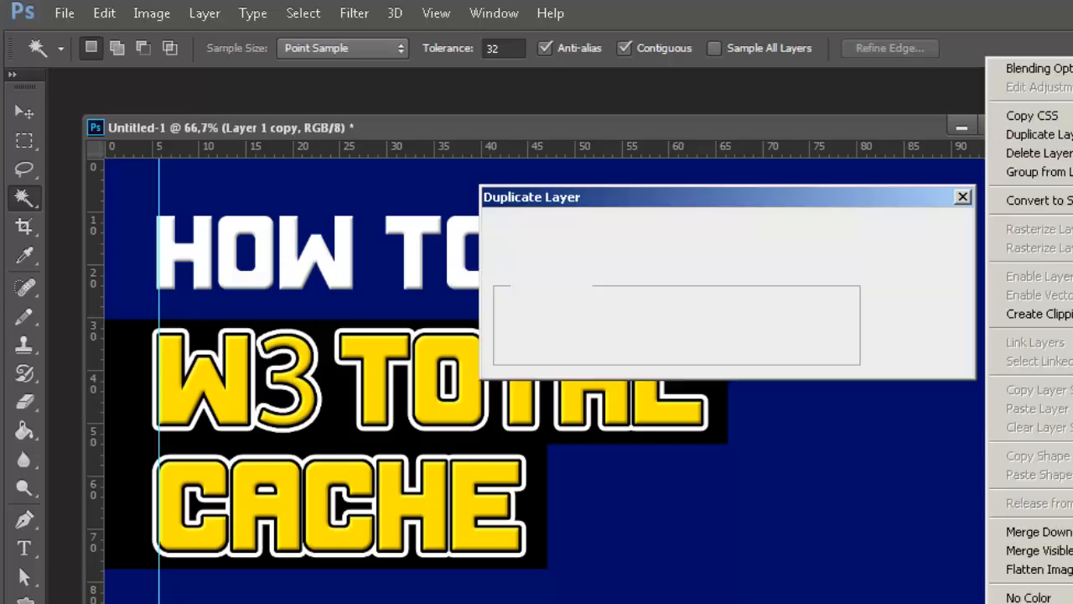
click(955, 234)
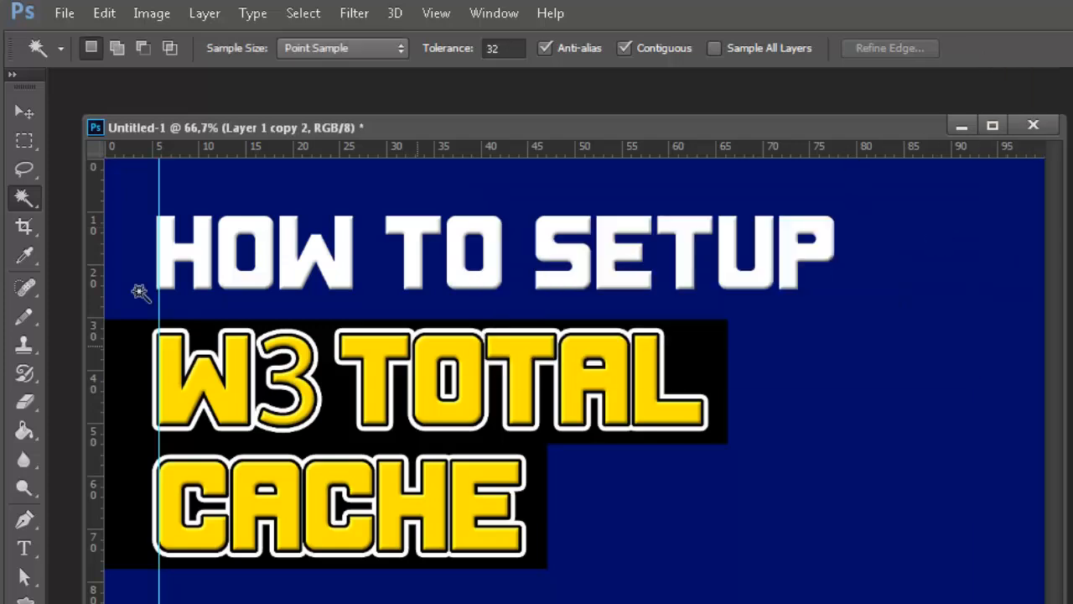
click(23, 112)
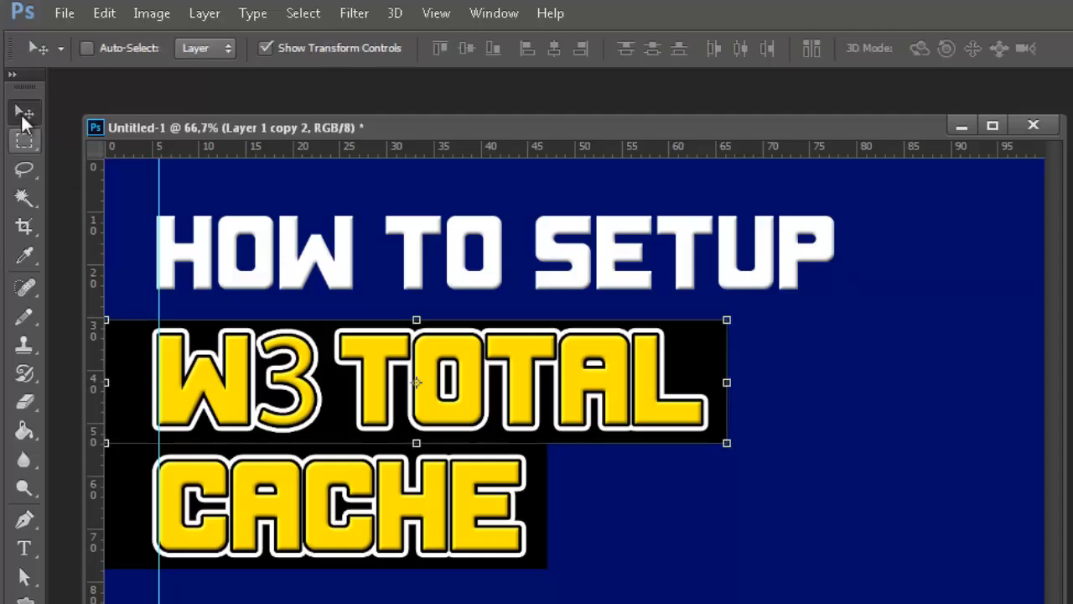
drag(324, 386, 327, 237)
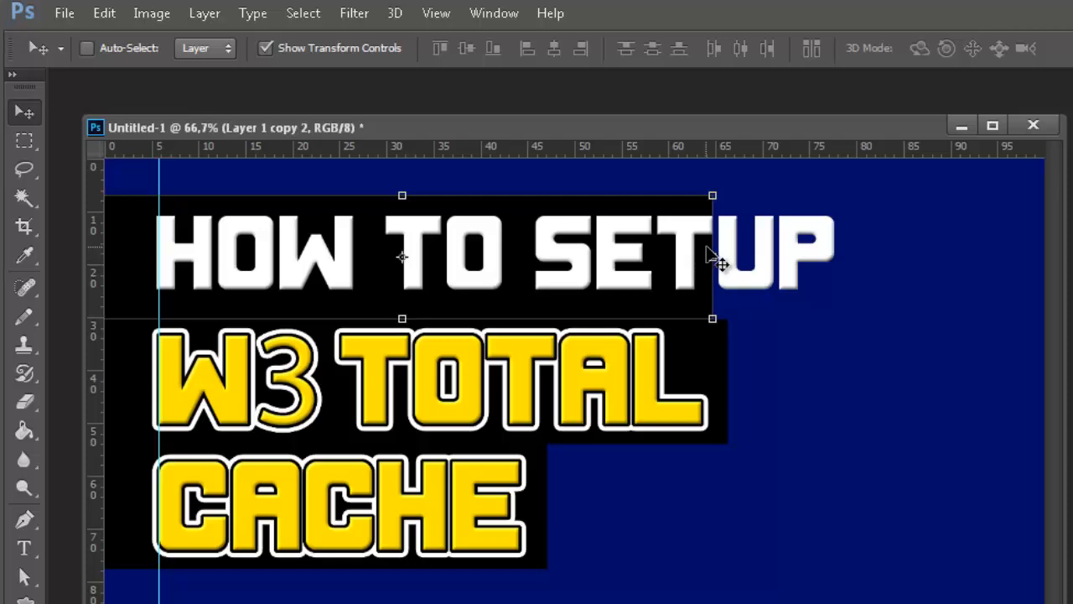
Stretch the "HOW TO SETUP" backing bar to about 122.6% width, just past the text's right end, and apply the transformation.
drag(711, 255, 850, 243)
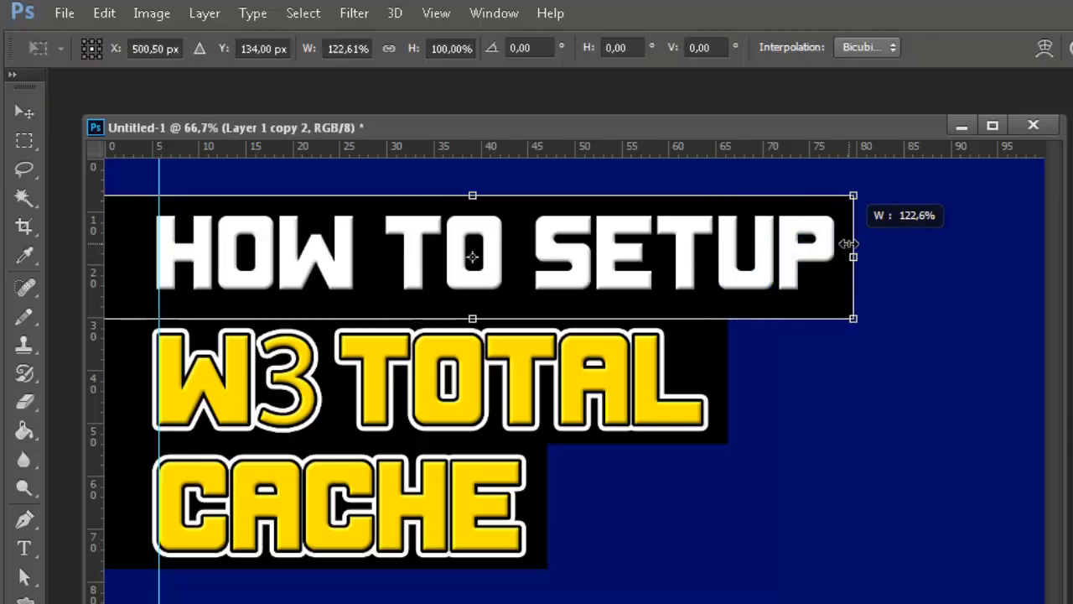
drag(850, 244, 849, 243)
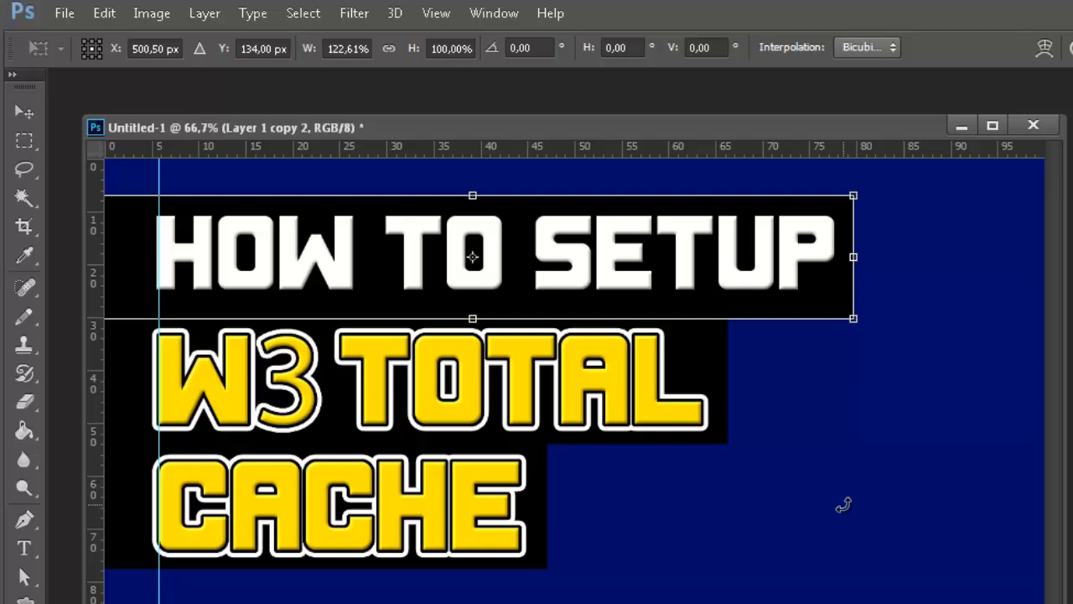
click(25, 110)
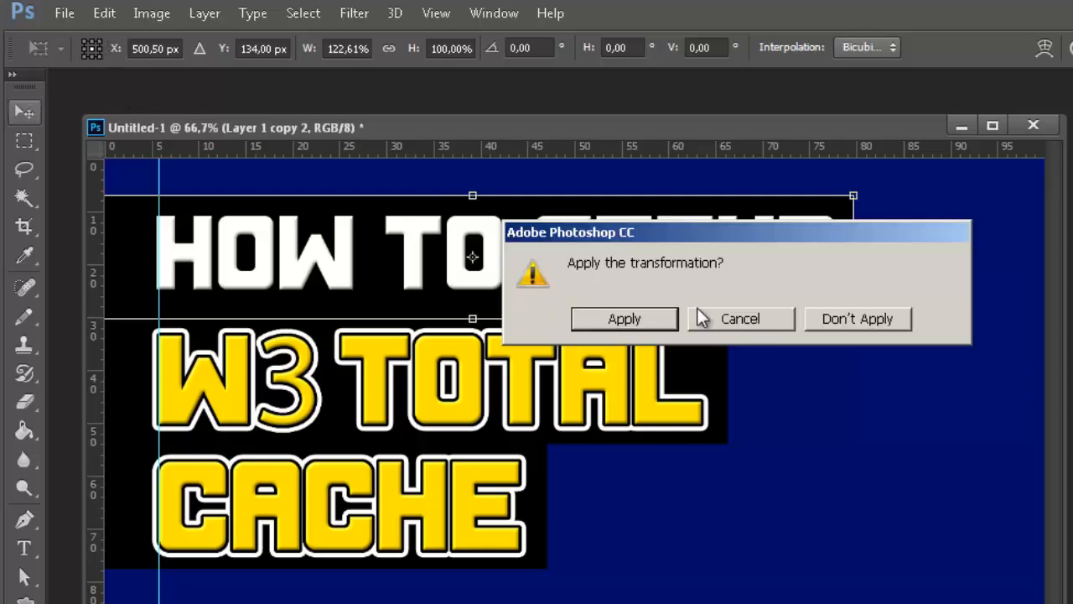
click(658, 316)
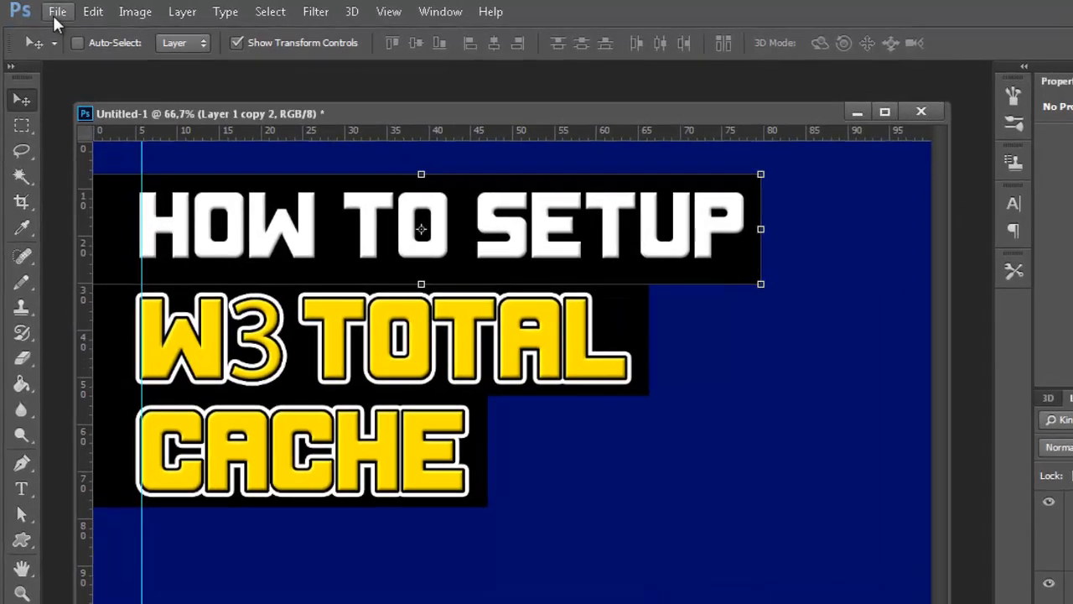
Open the image rocket-312767_1280.png from the Downloads folder.
click(56, 17)
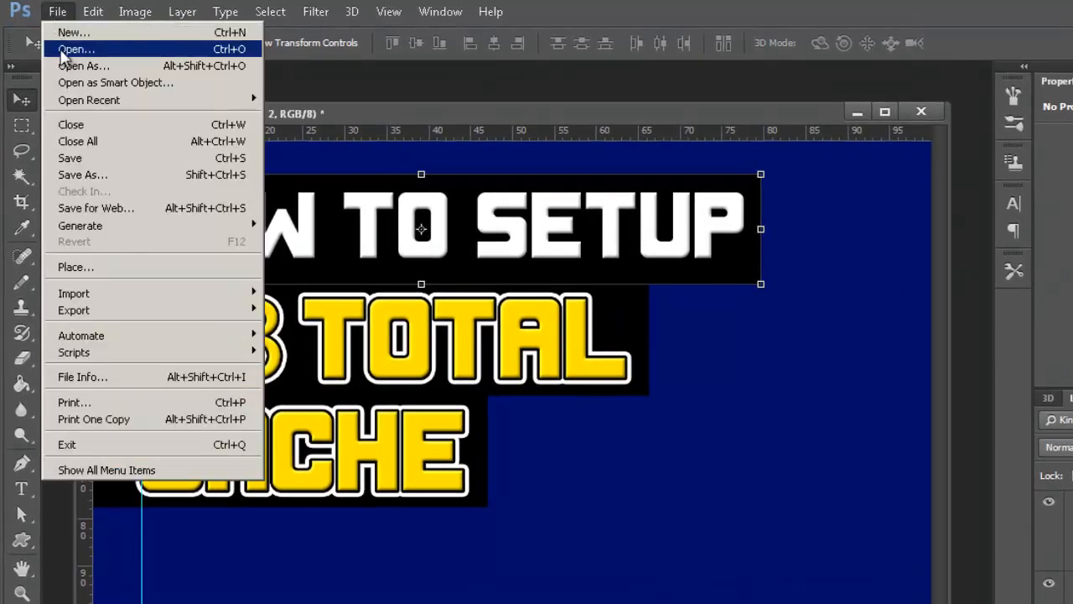
click(63, 56)
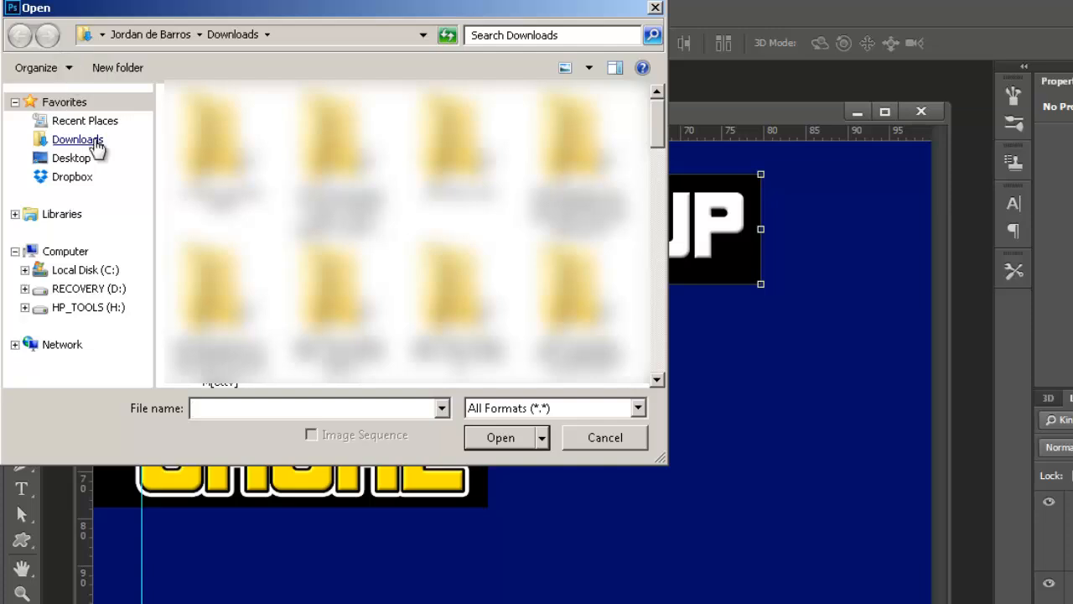
click(94, 142)
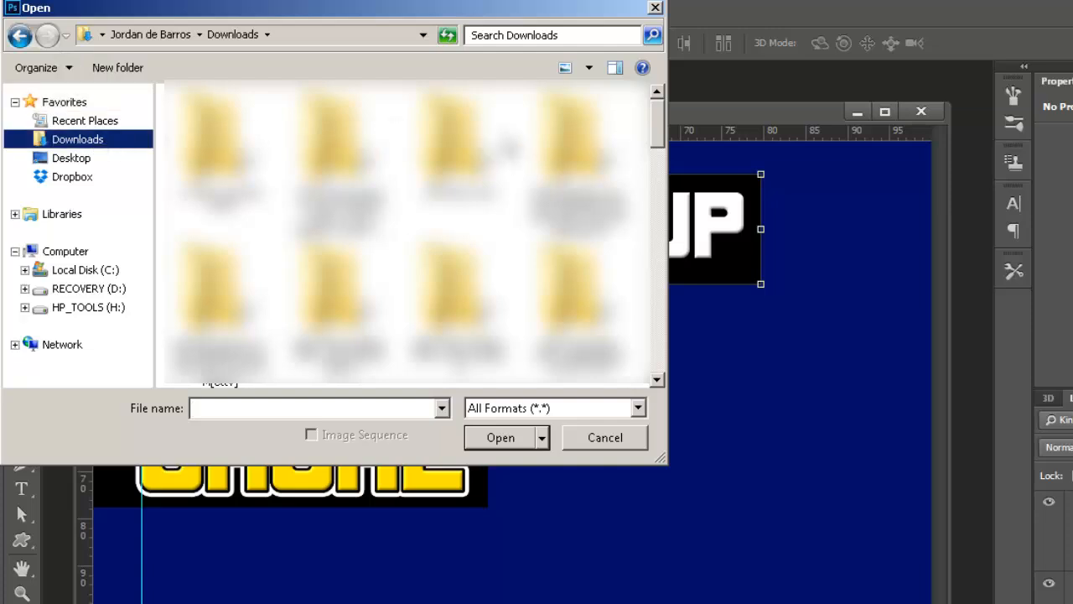
scroll(453, 209, down, 2)
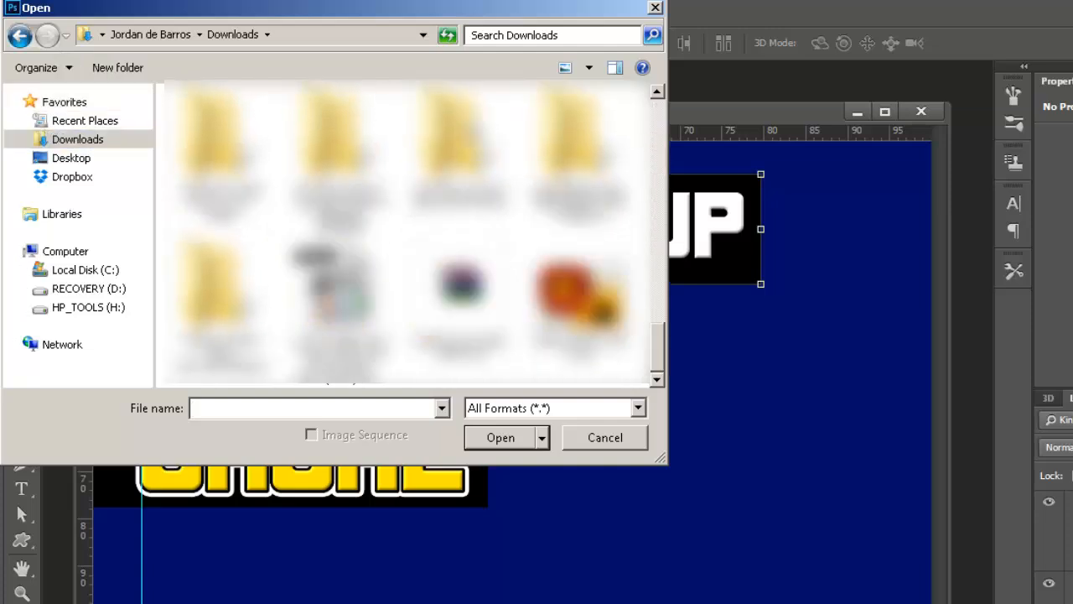
click(602, 339)
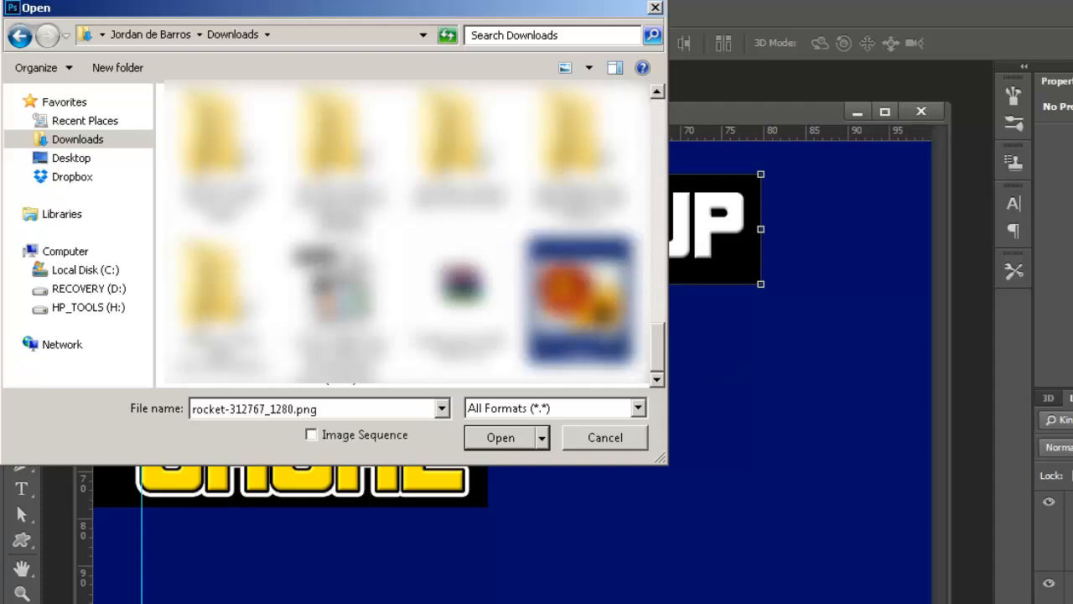
key(Return)
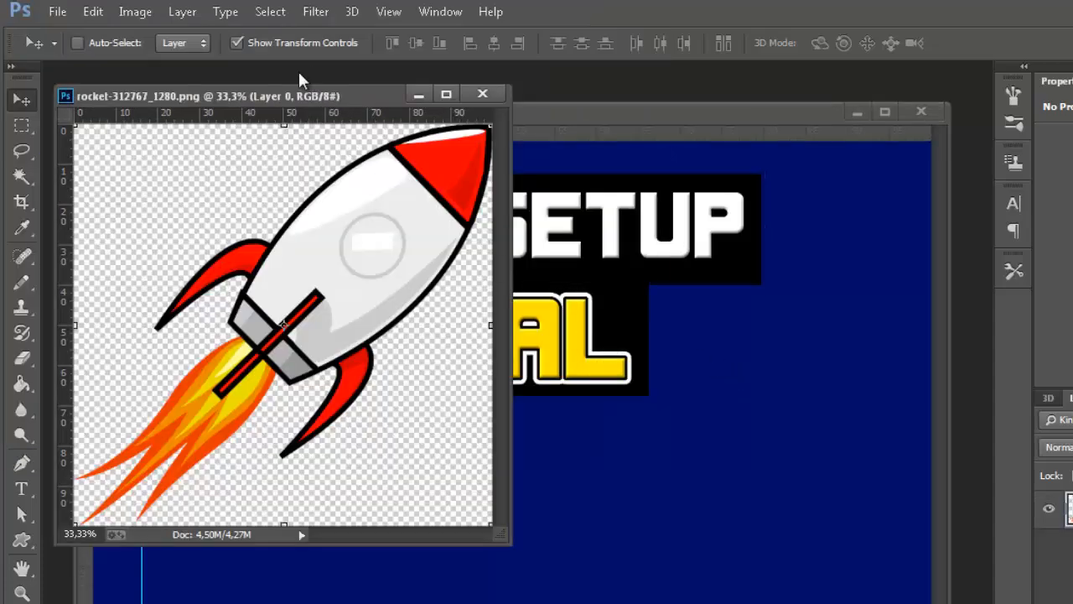
Enlarge the rocket image's document window, scale the rocket proportionally to about two thirds of its size, and apply the transformation.
drag(283, 101, 600, 174)
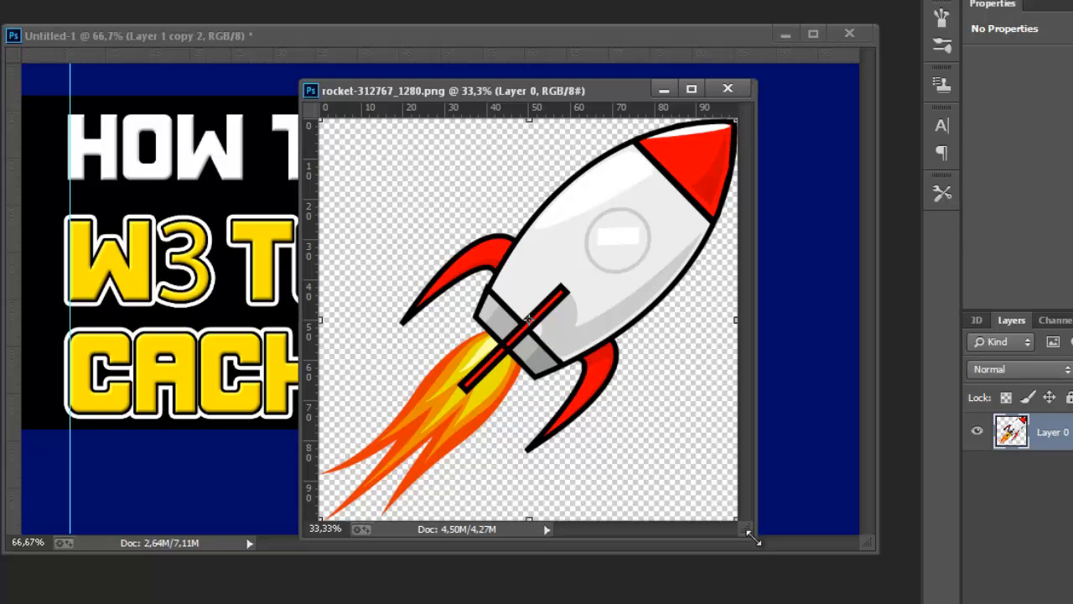
drag(752, 537, 1058, 600)
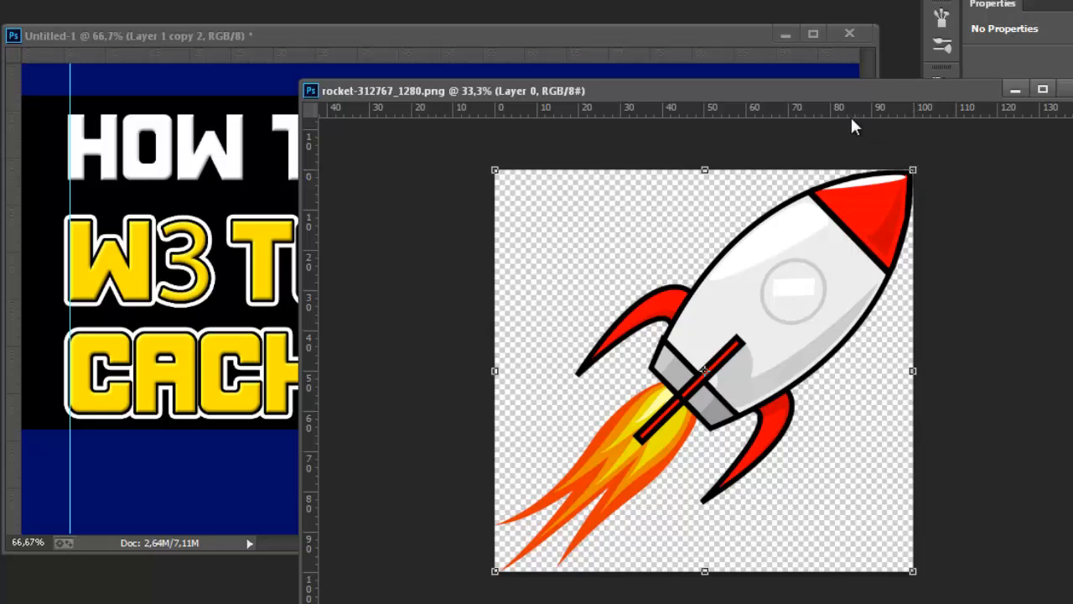
key(shift)
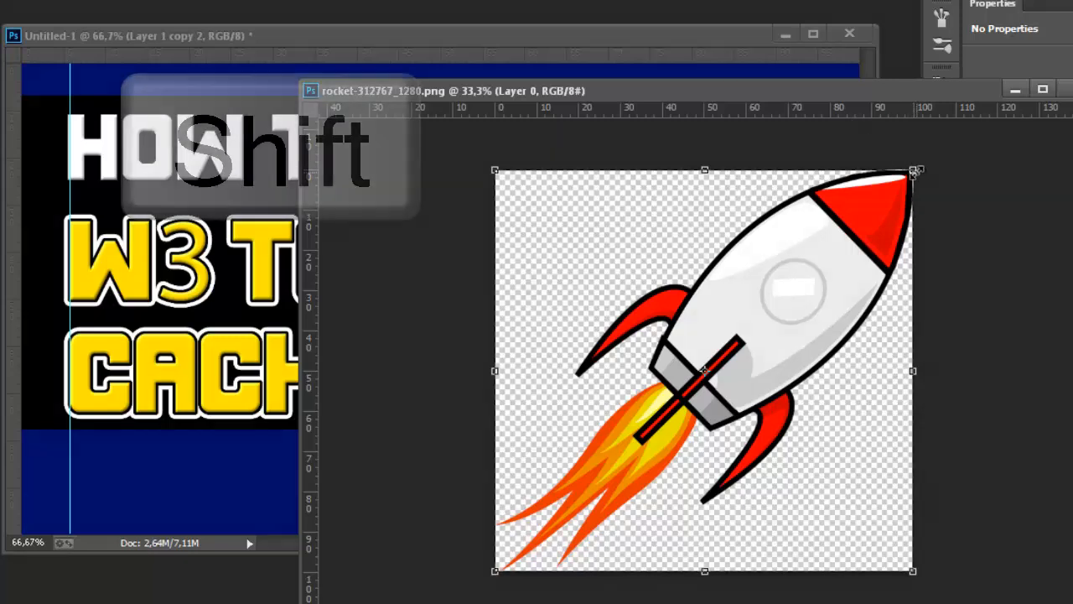
drag(915, 170, 815, 336)
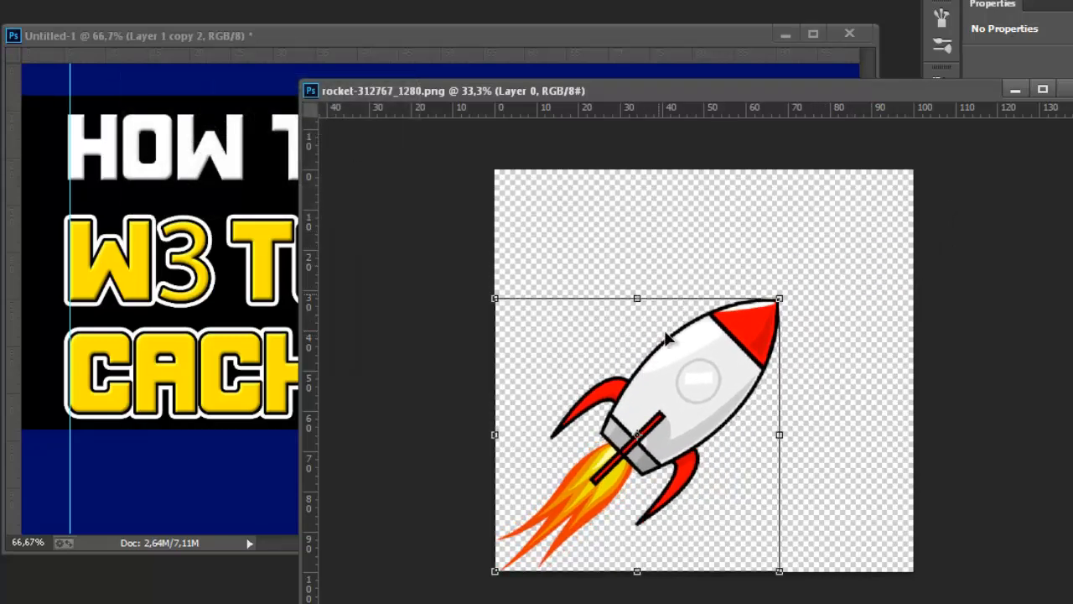
key(v)
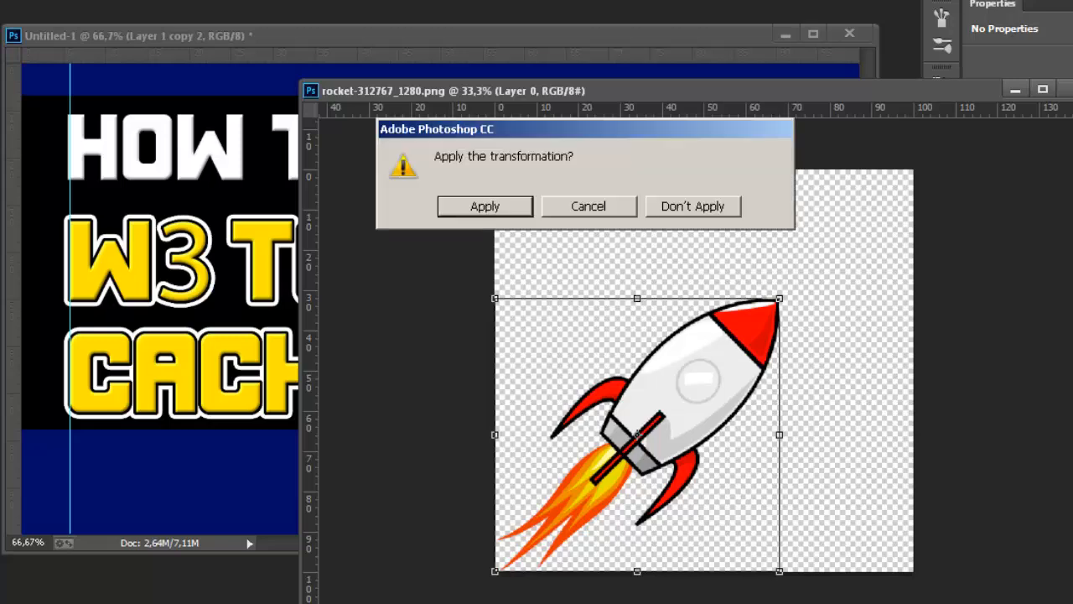
click(474, 202)
Copy the rocket layer into the thumbnail document and move the rocket down toward the middle of the canvas.
drag(928, 90, 716, 190)
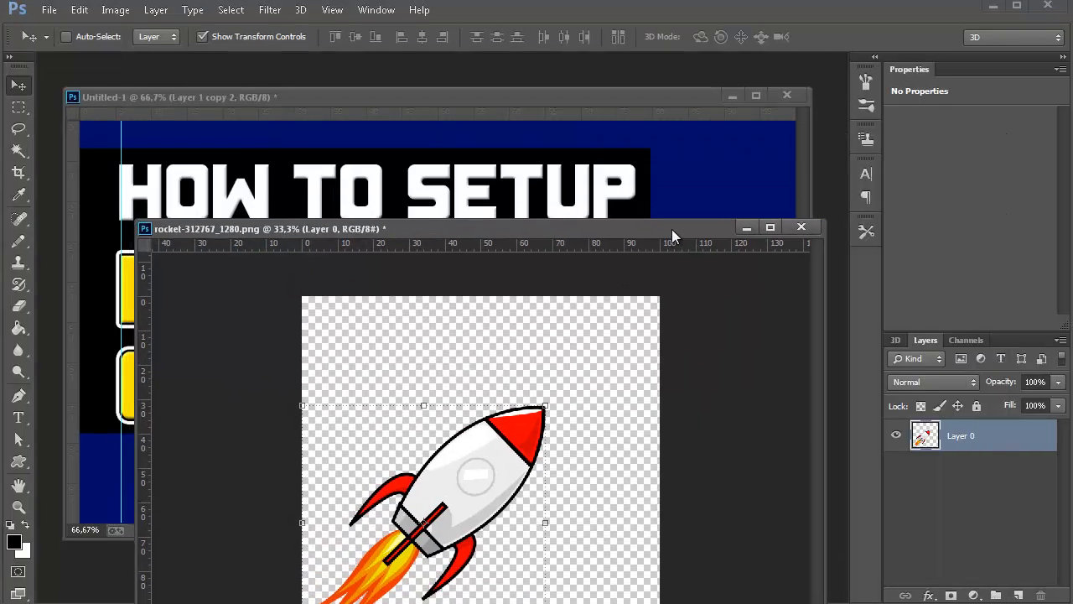
drag(672, 229, 714, 233)
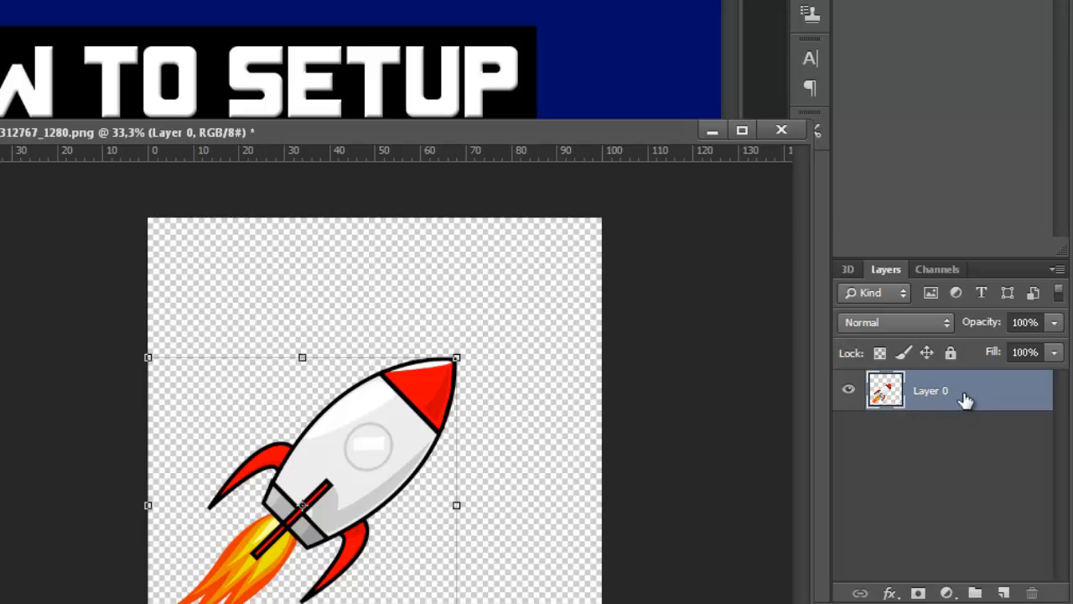
drag(971, 399, 372, 10)
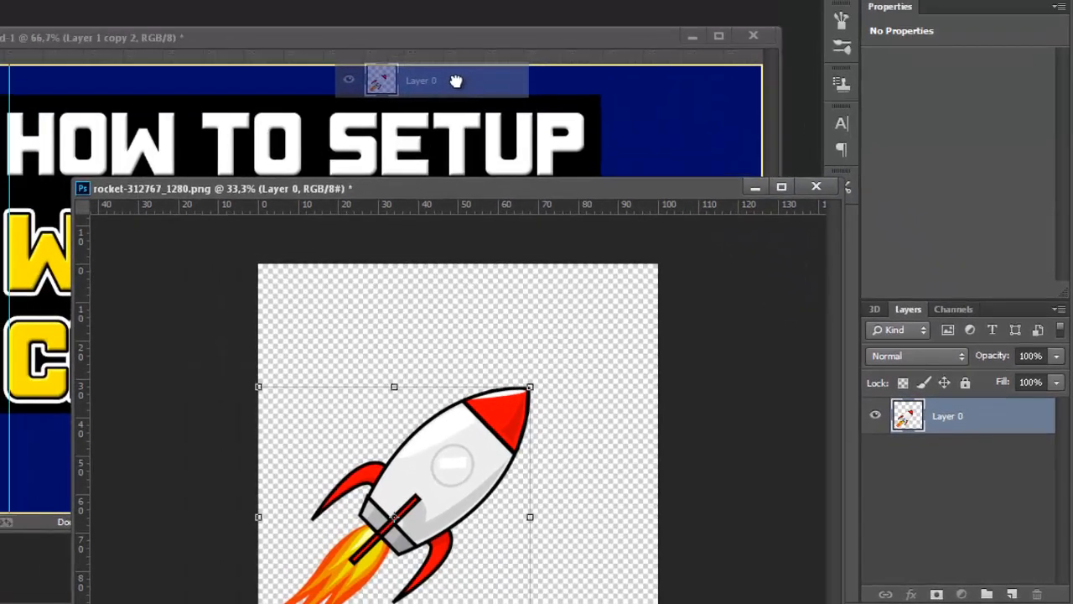
mouse_move(455, 80)
mouse_down()
mouse_move(431, 126)
mouse_move(402, 78)
mouse_move(436, 80)
mouse_up()
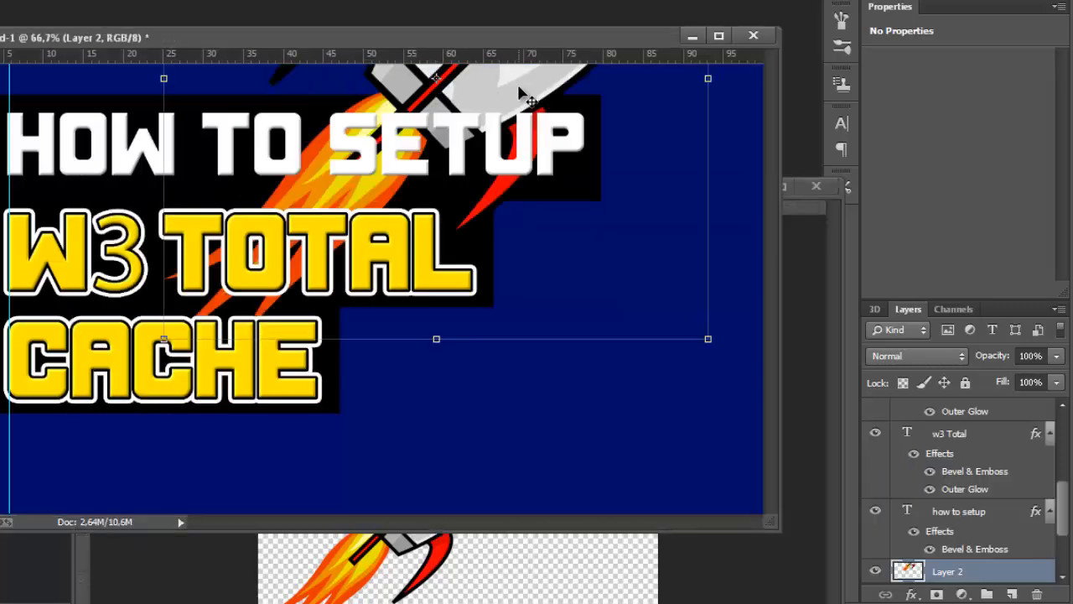
drag(527, 88, 564, 274)
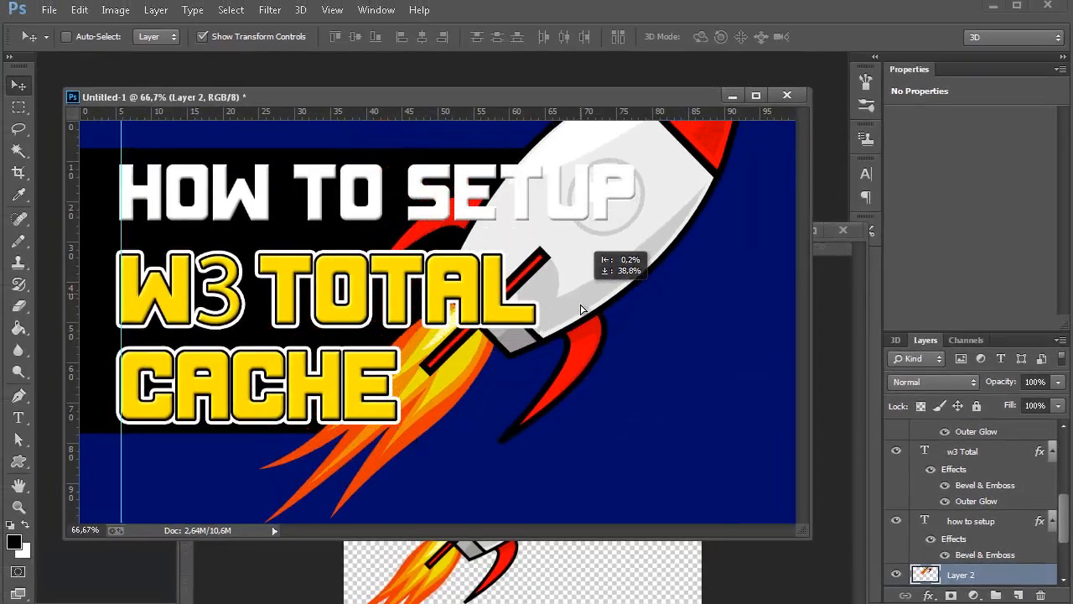
drag(581, 310, 546, 437)
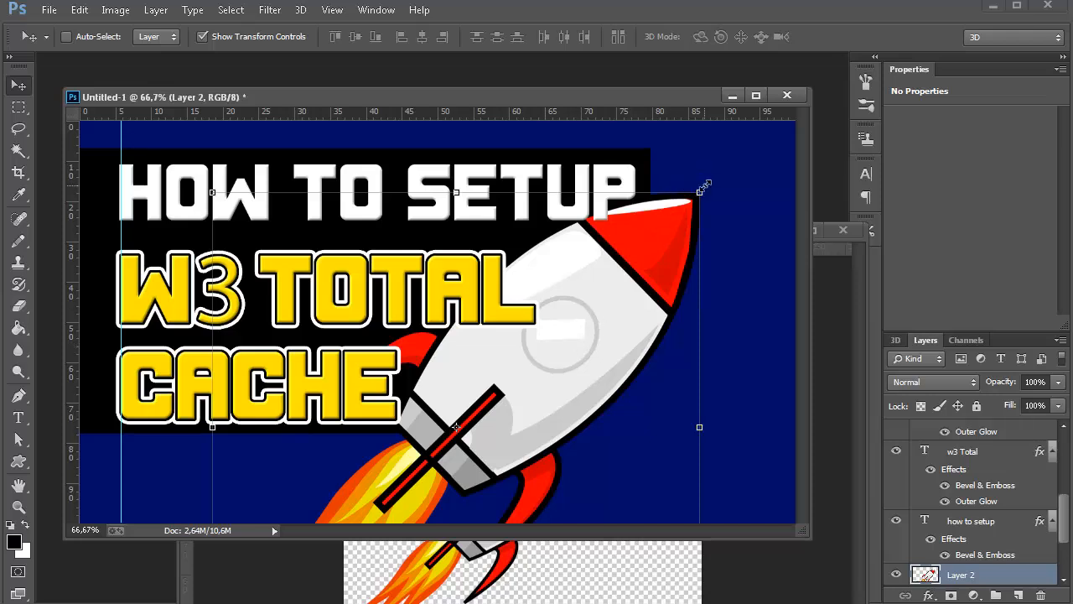
Scale the rocket to about 69% and place it in the canvas's lower right area beside the text, applying the transformation.
drag(704, 188, 551, 387)
drag(447, 413, 675, 303)
drag(767, 247, 794, 224)
drag(726, 277, 715, 285)
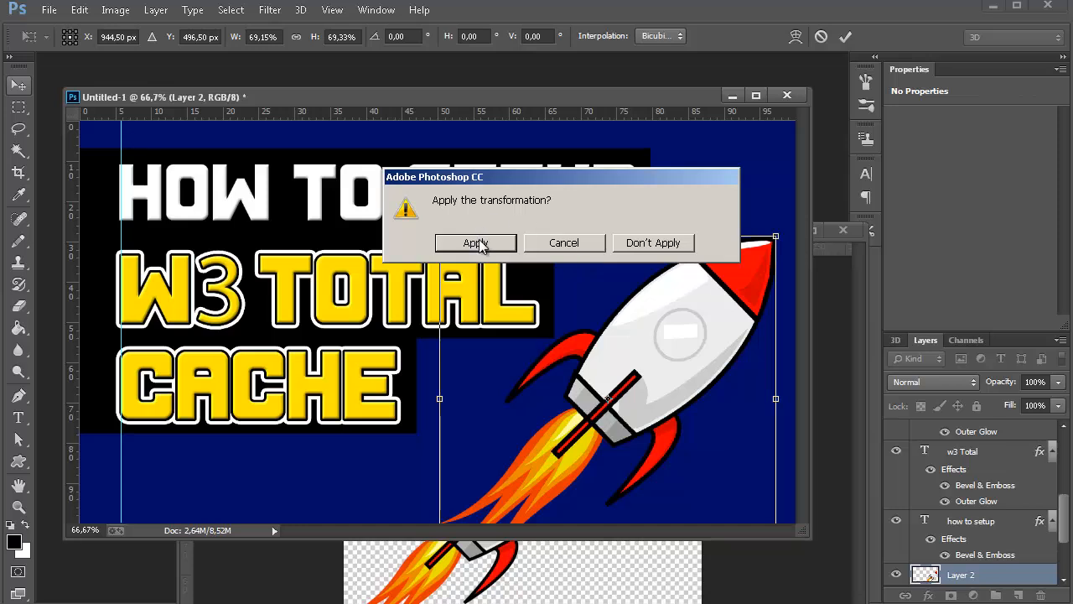
click(478, 242)
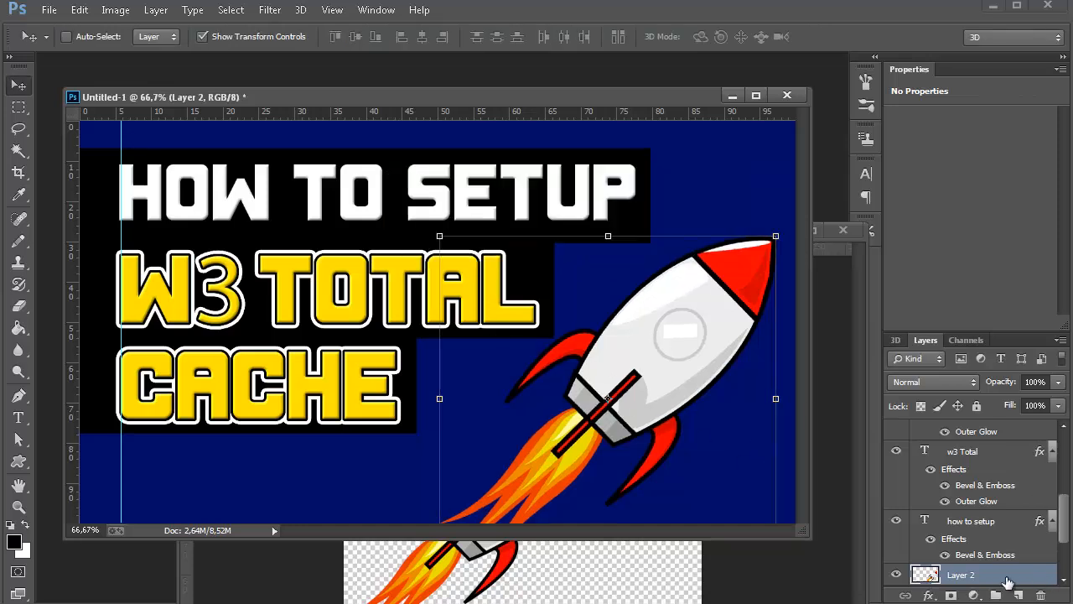
Add an Outer Glow layer style to the rocket layer and set the glow's opacity to 100%.
scroll(998, 577, down, 3)
scroll(1011, 516, up, 2)
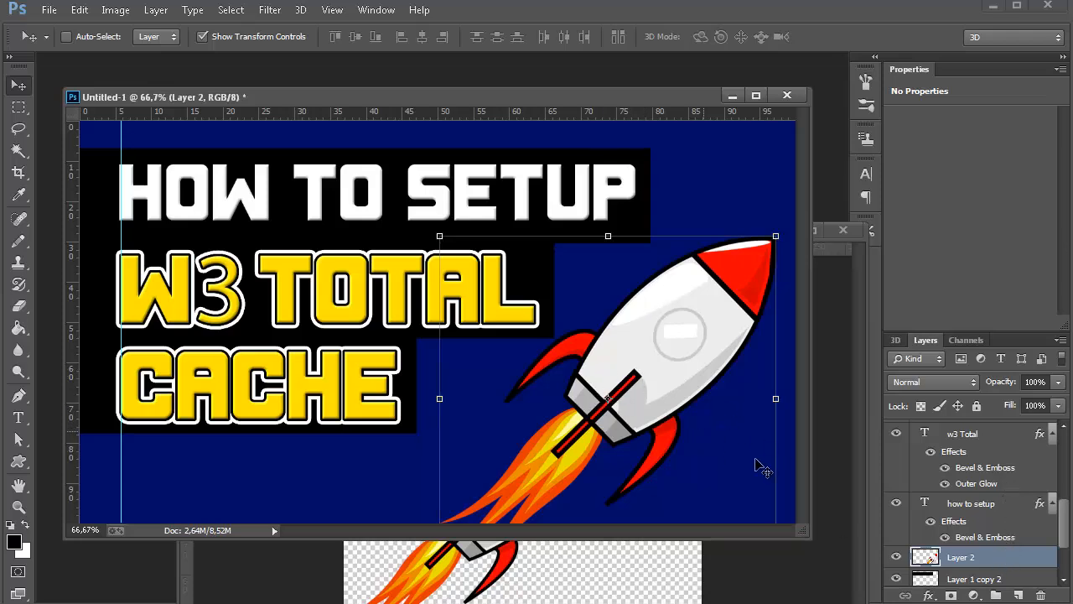
double_click(1044, 562)
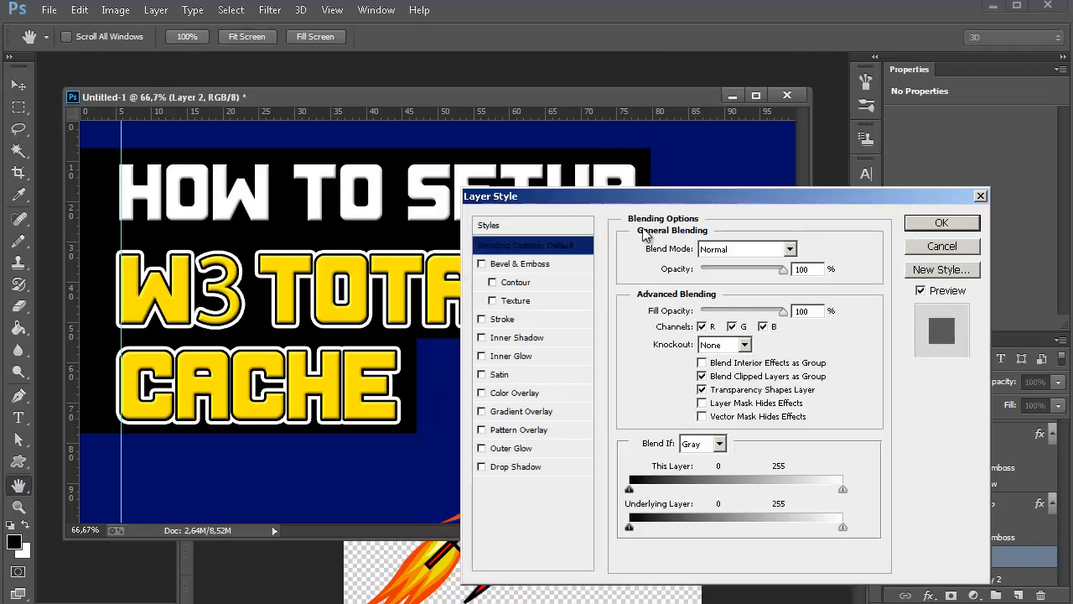
drag(663, 193, 320, 201)
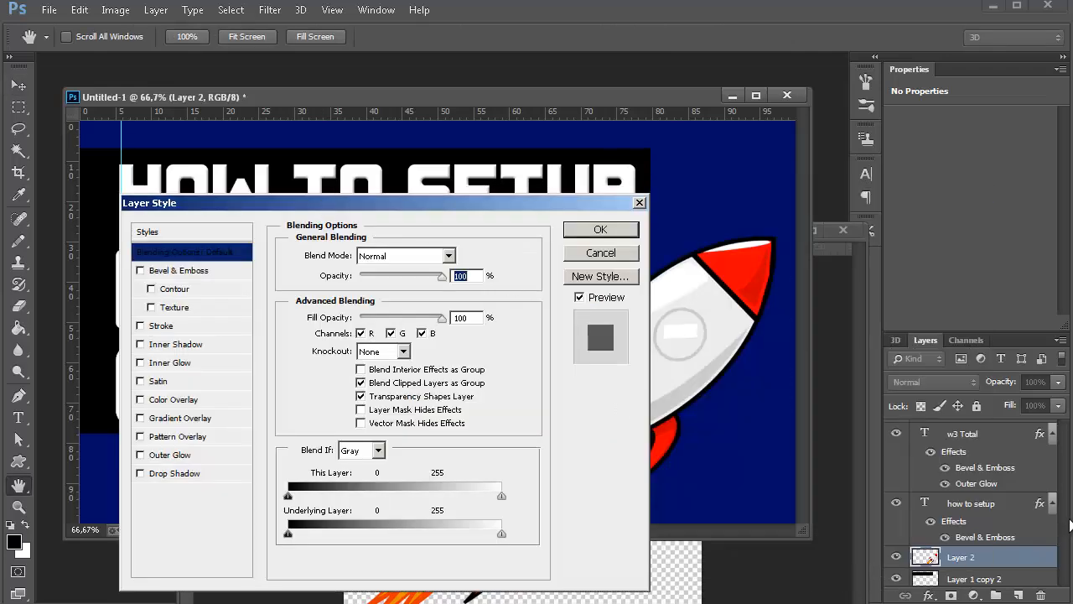
click(178, 459)
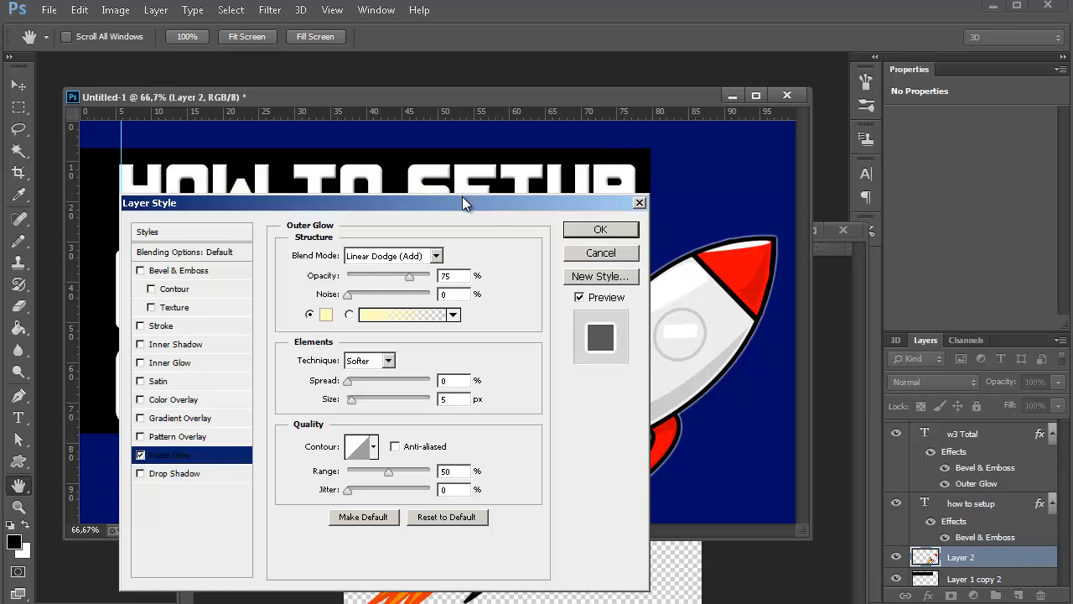
drag(462, 203, 392, 303)
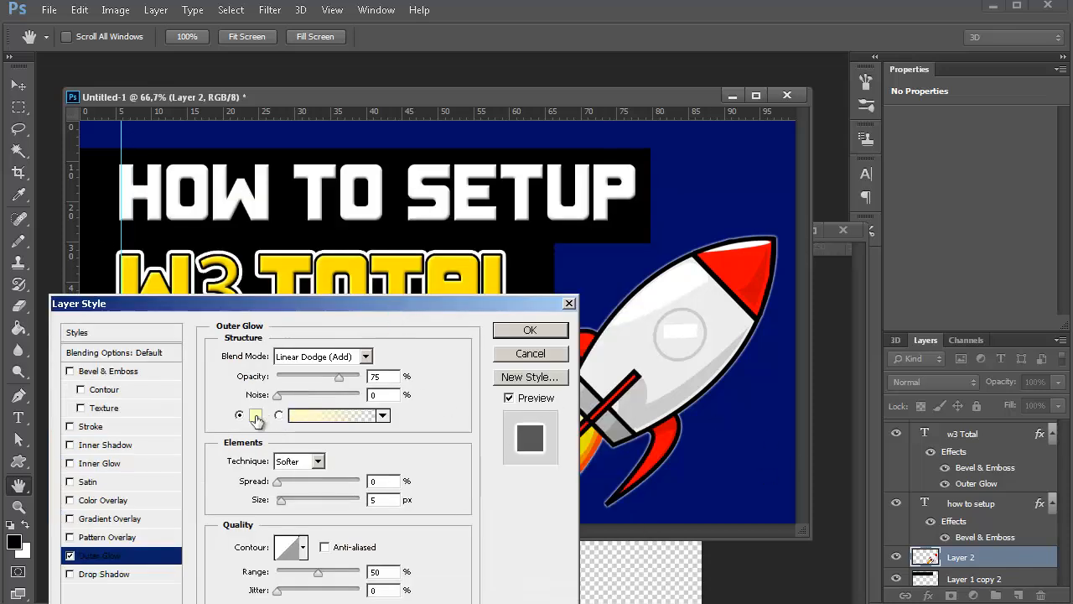
drag(339, 378, 360, 377)
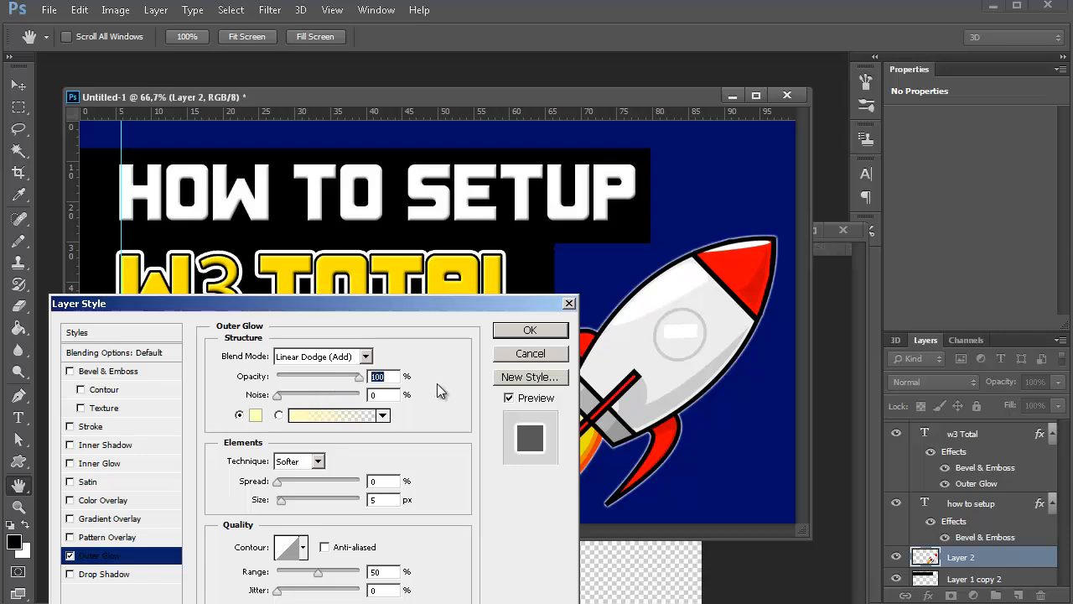
Set the rocket's outer glow color to white (ffffff) and its spread to 100%, and apply the layer style.
click(256, 419)
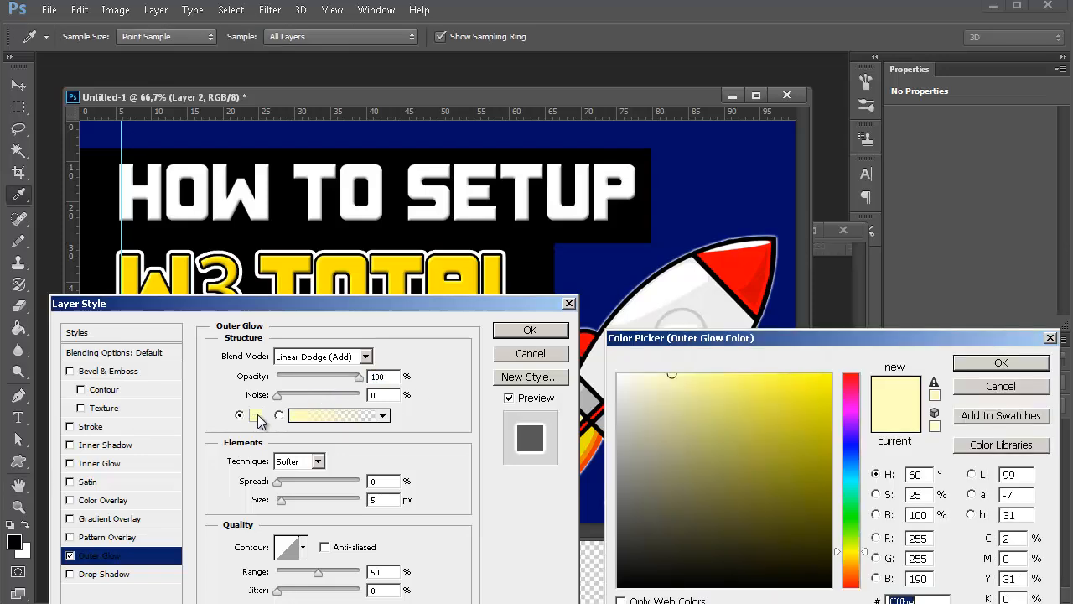
drag(730, 463, 236, 233)
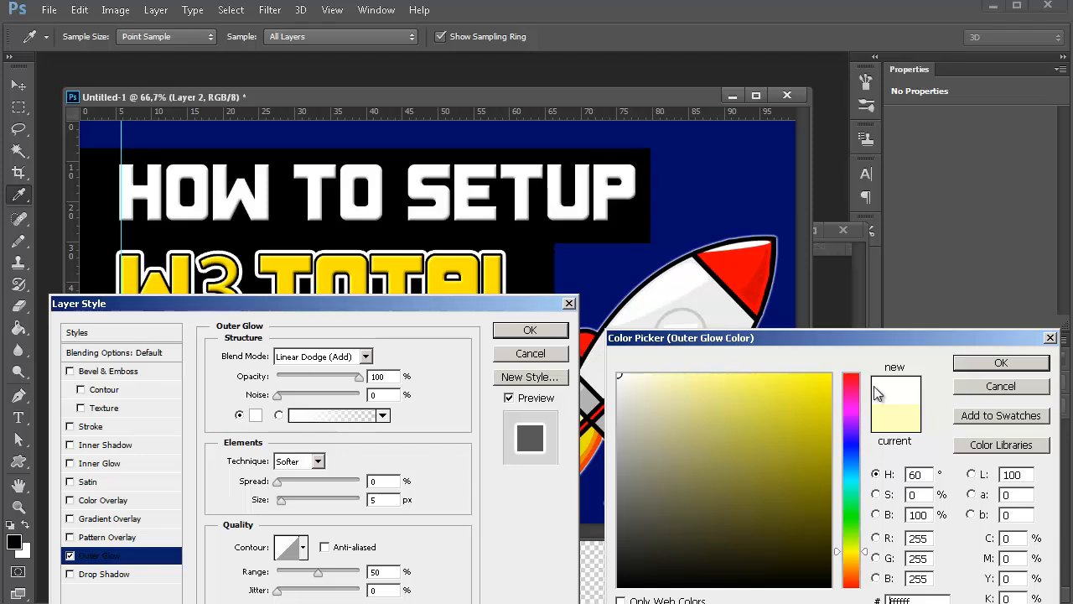
click(1001, 362)
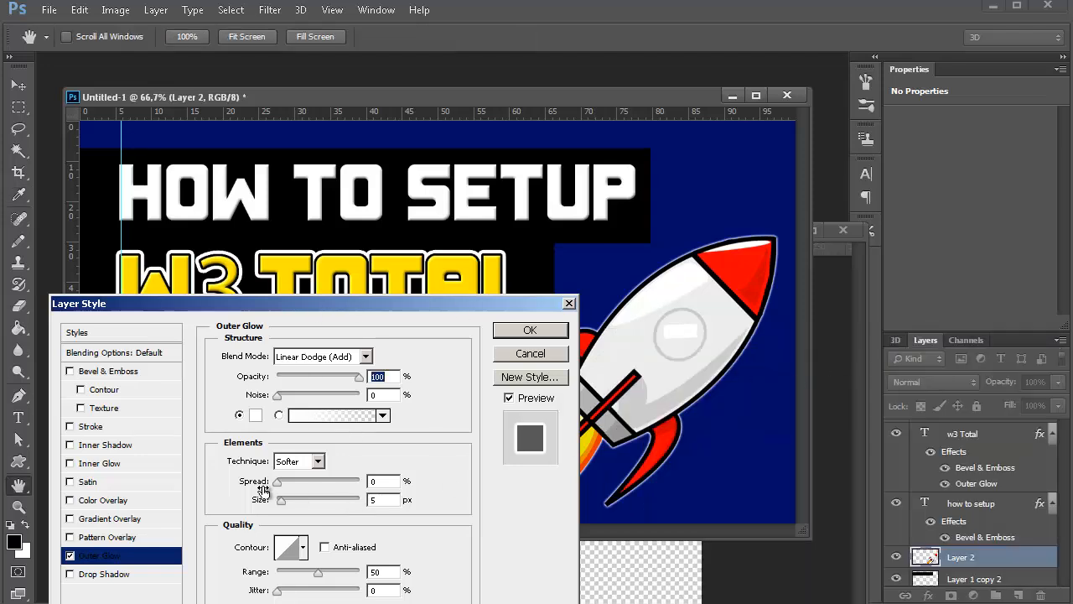
drag(278, 484, 462, 490)
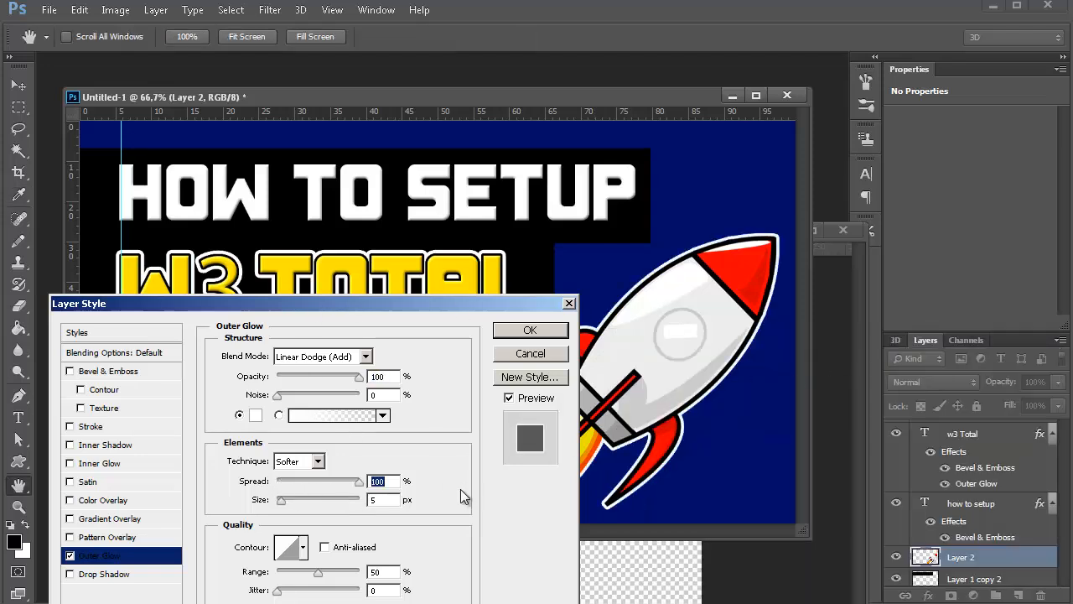
click(530, 332)
drag(455, 312, 481, 137)
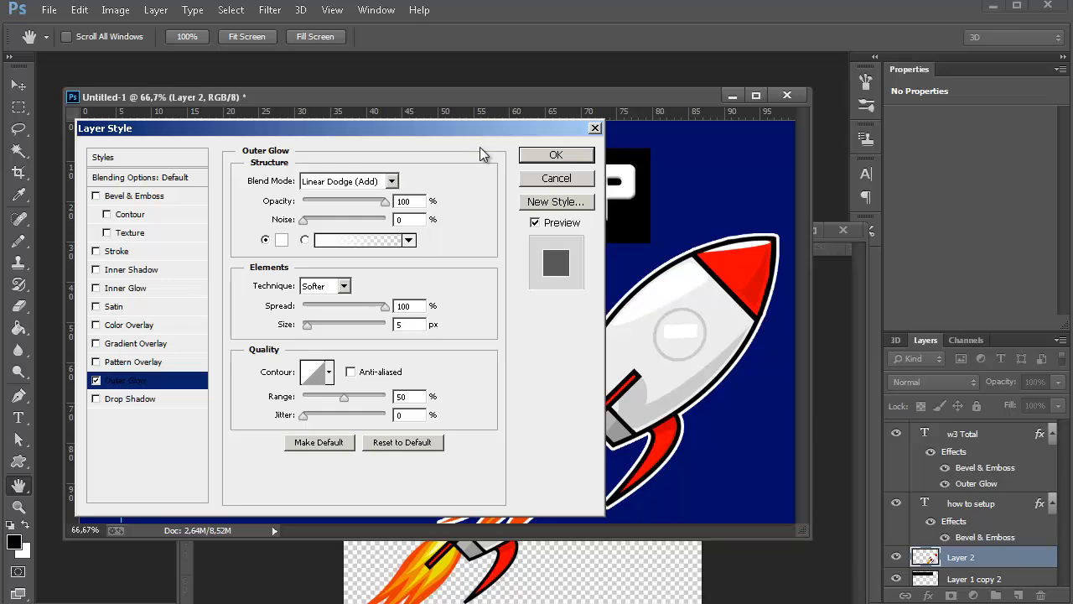
click(576, 160)
key(v)
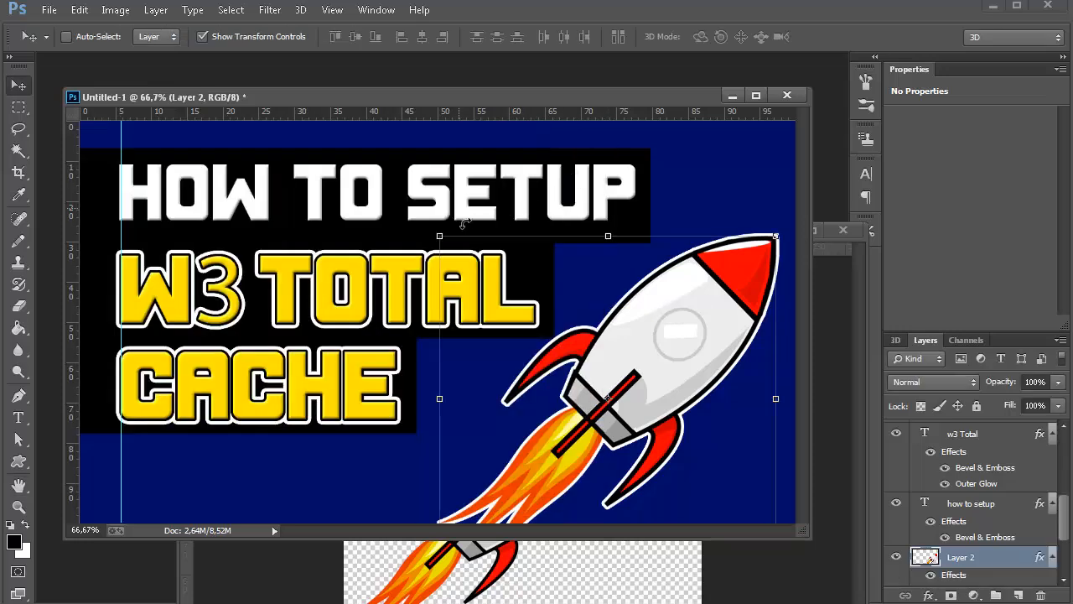
Start saving the thumbnail under a new name in the Downloads folder, with JPEG as the file format.
click(19, 150)
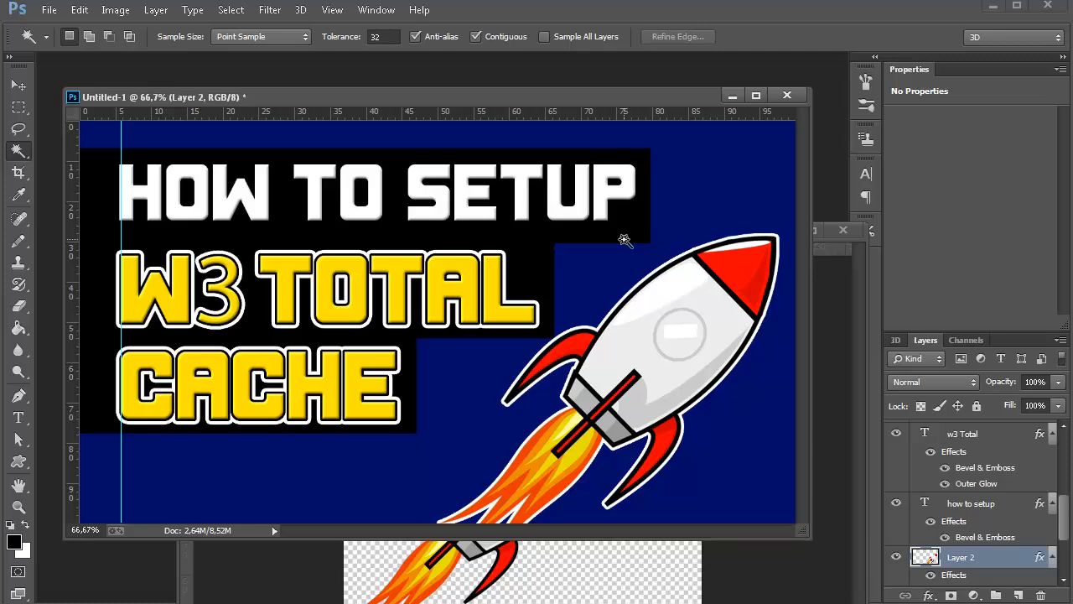
click(48, 10)
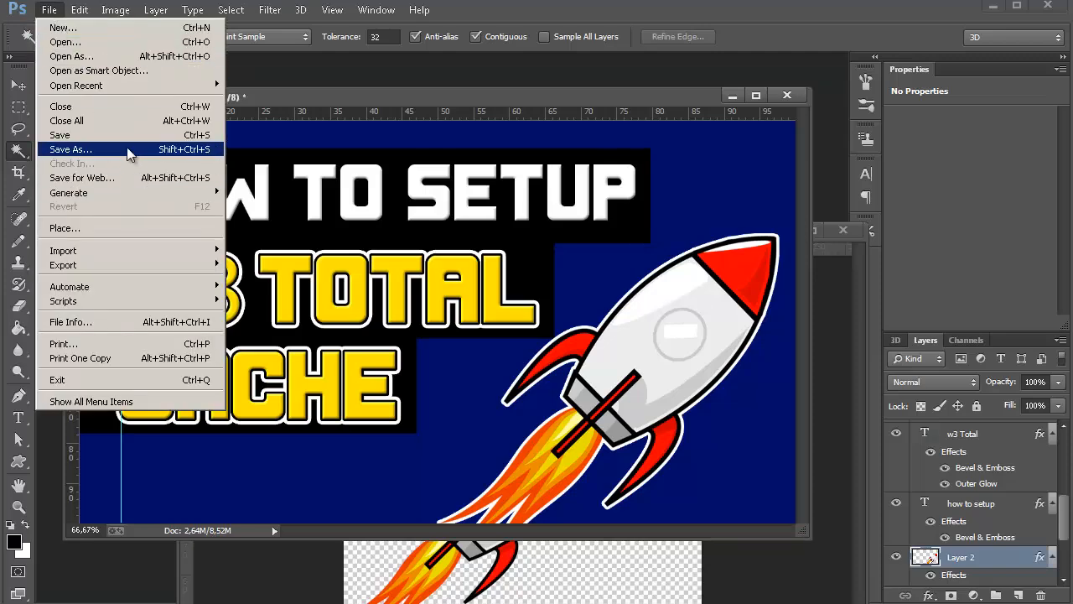
click(69, 149)
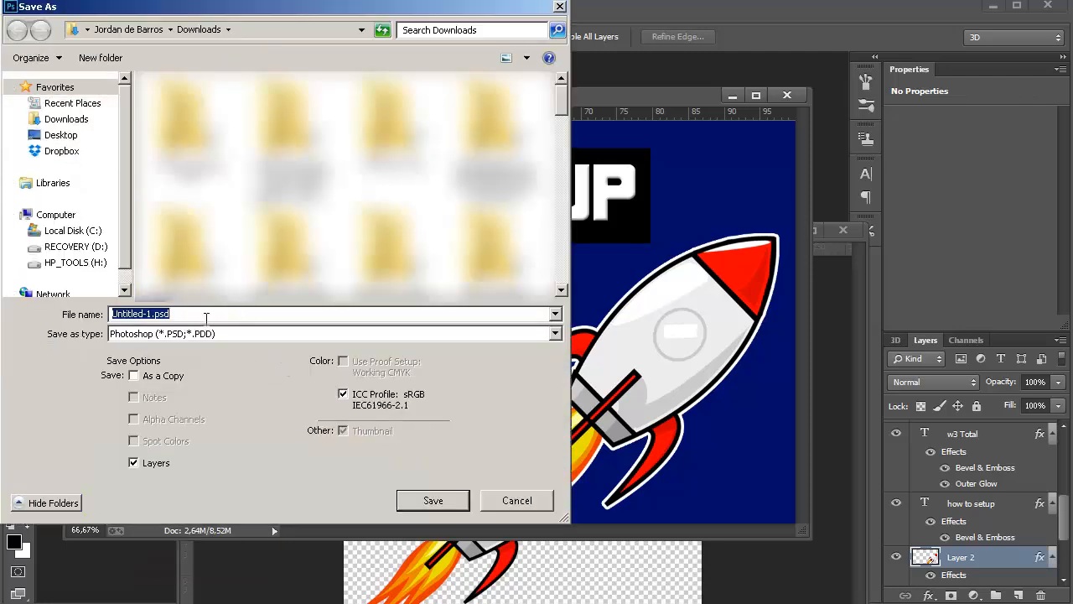
click(206, 331)
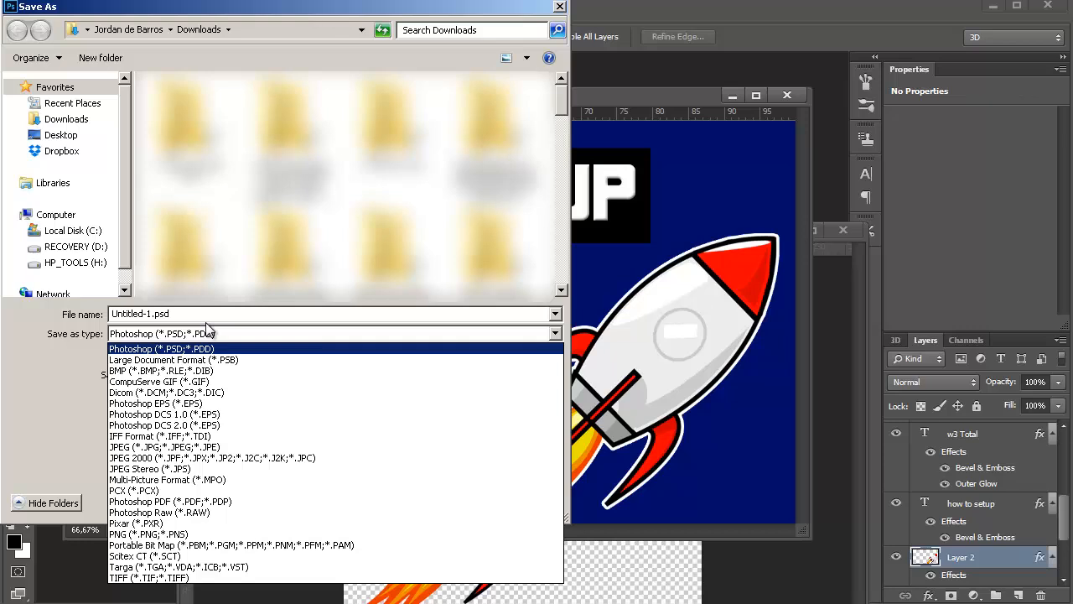
click(182, 449)
Name the file "rocket thumbnail.jpg" and save it, accepting the JPEG options.
click(155, 314)
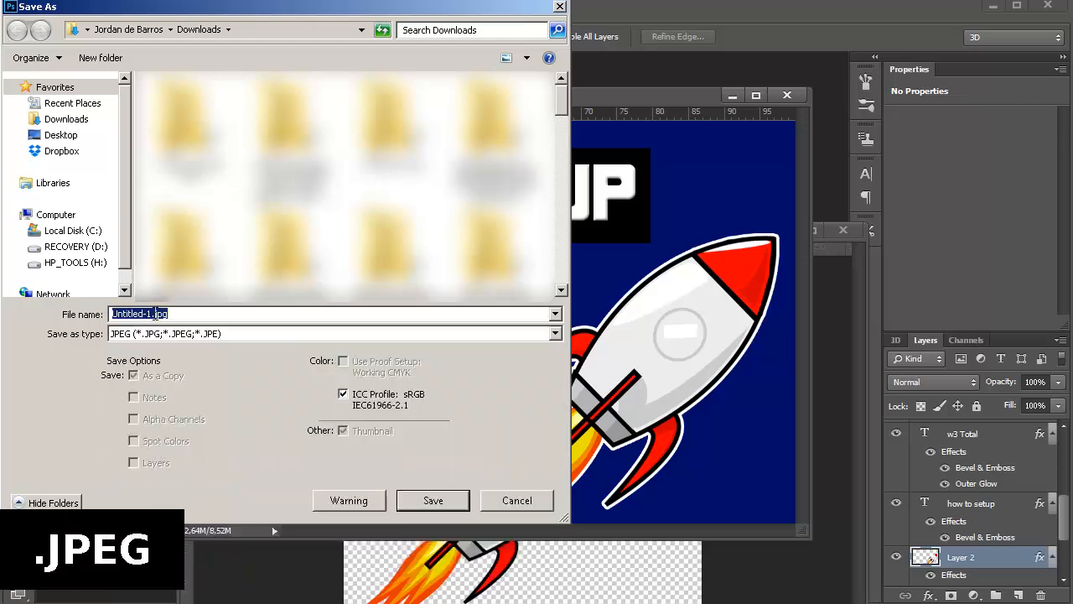
click(155, 314)
drag(154, 314, 113, 314)
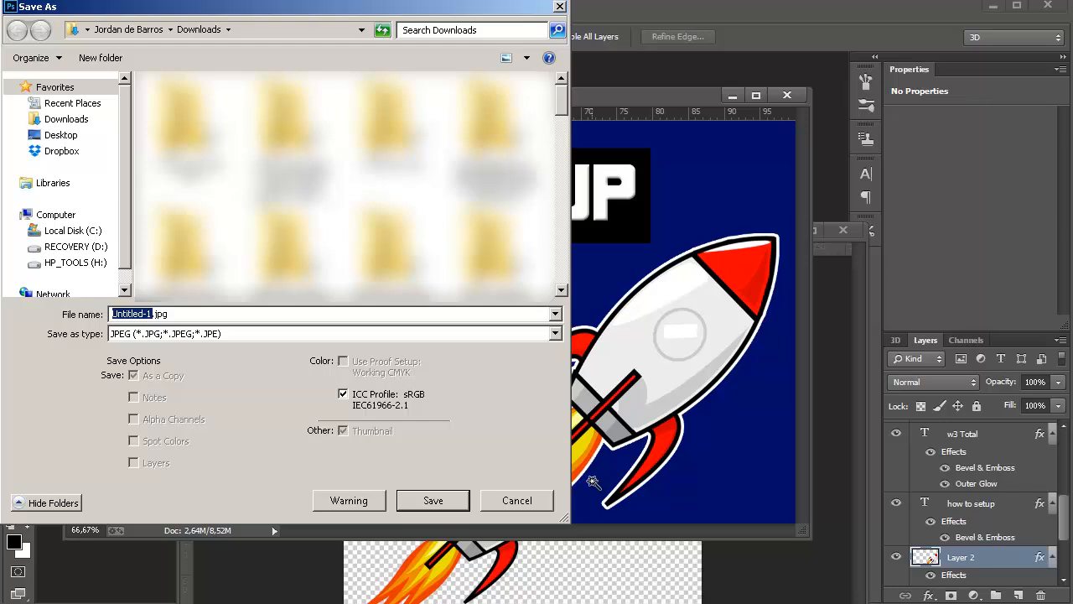
text(rocket)
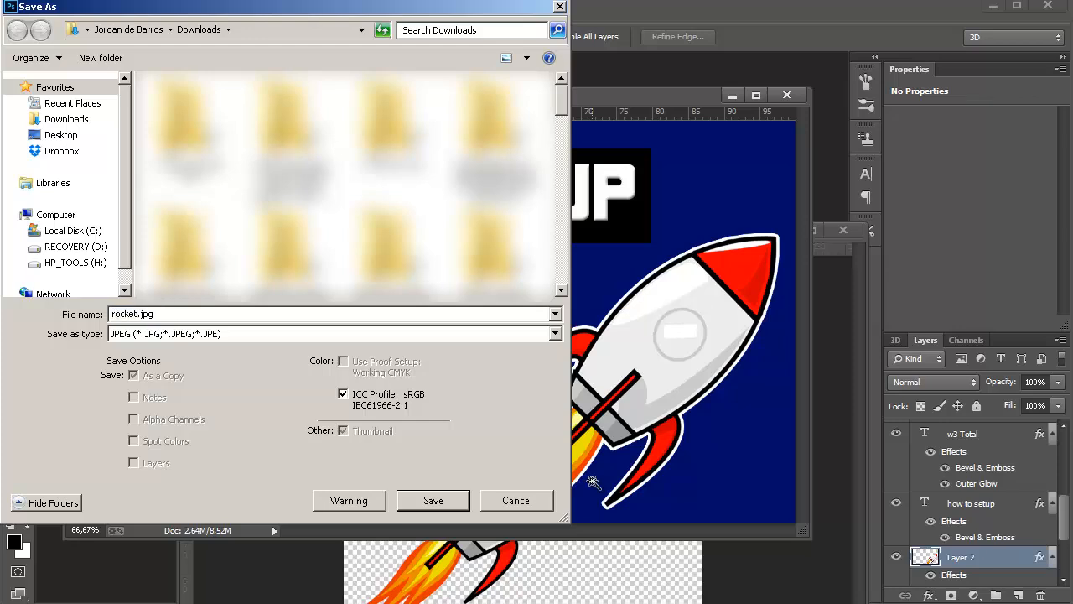
text( thumbnail)
click(442, 500)
click(658, 139)
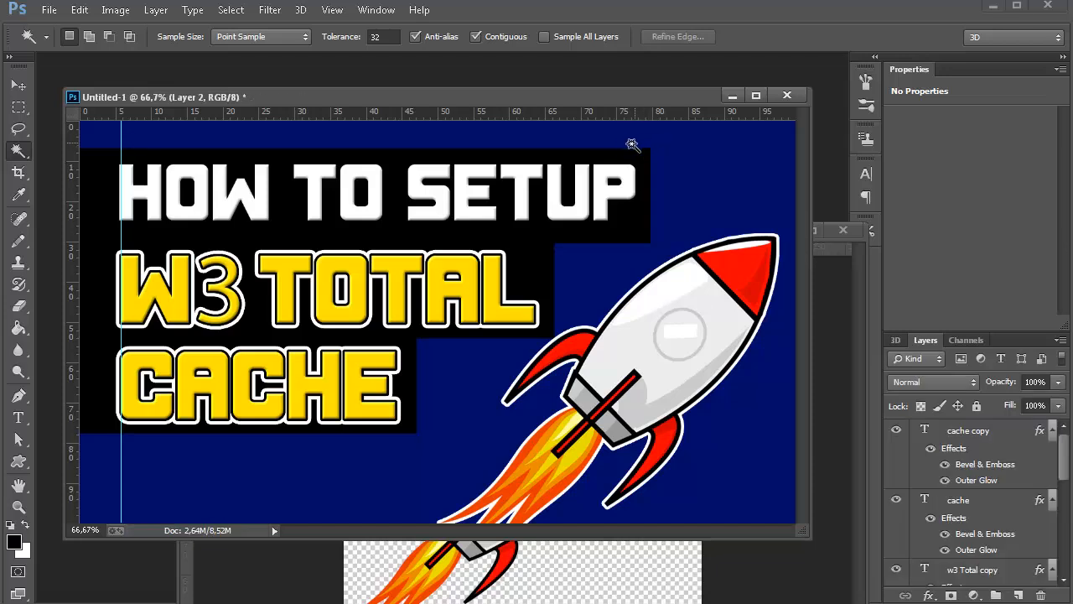